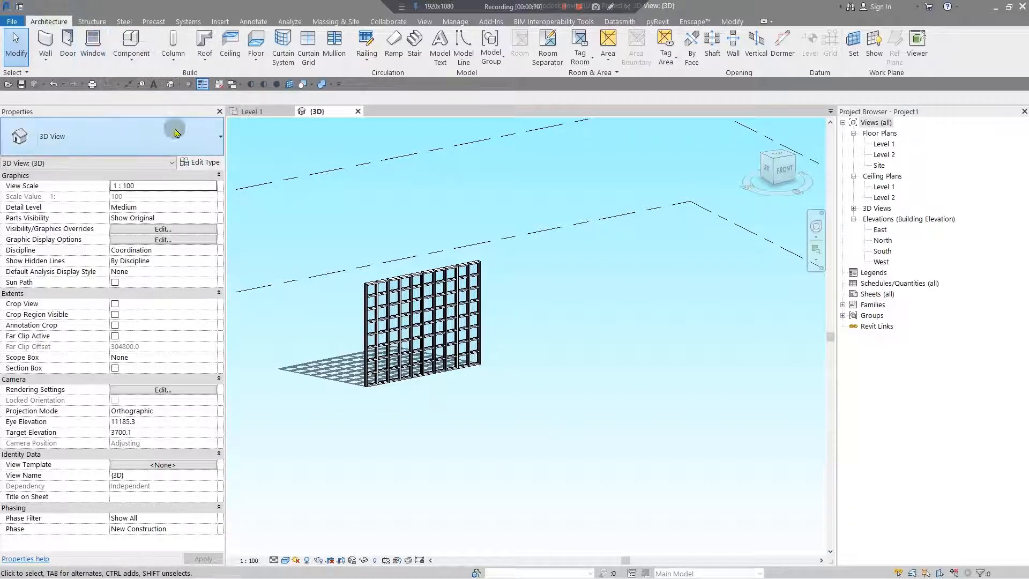
Start an in-place model in the Generic Models category and name it Generic Models 1.
{"action": "left_click", "coordinate": [136, 64]}
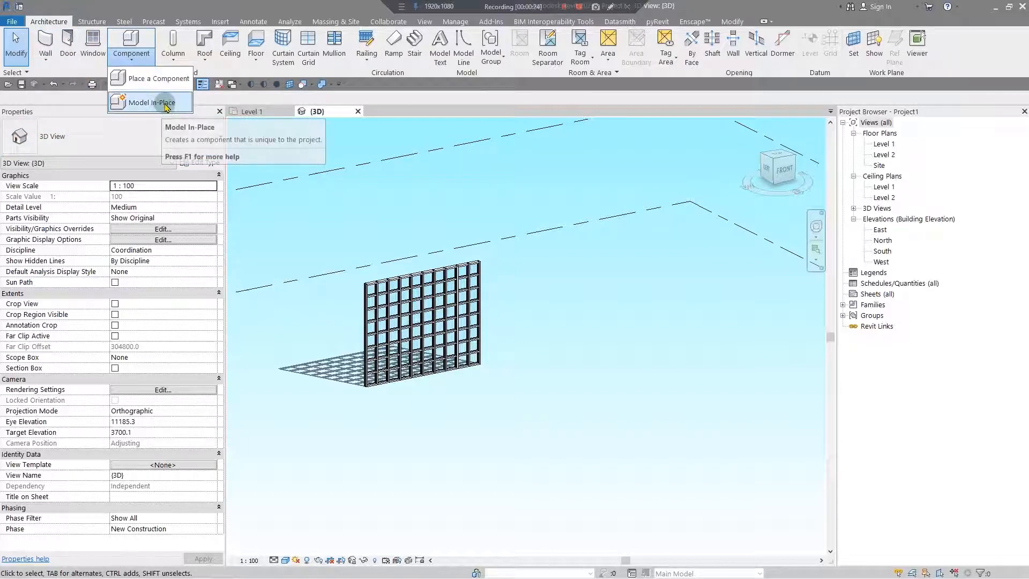
{"action": "left_click", "coordinate": [165, 104]}
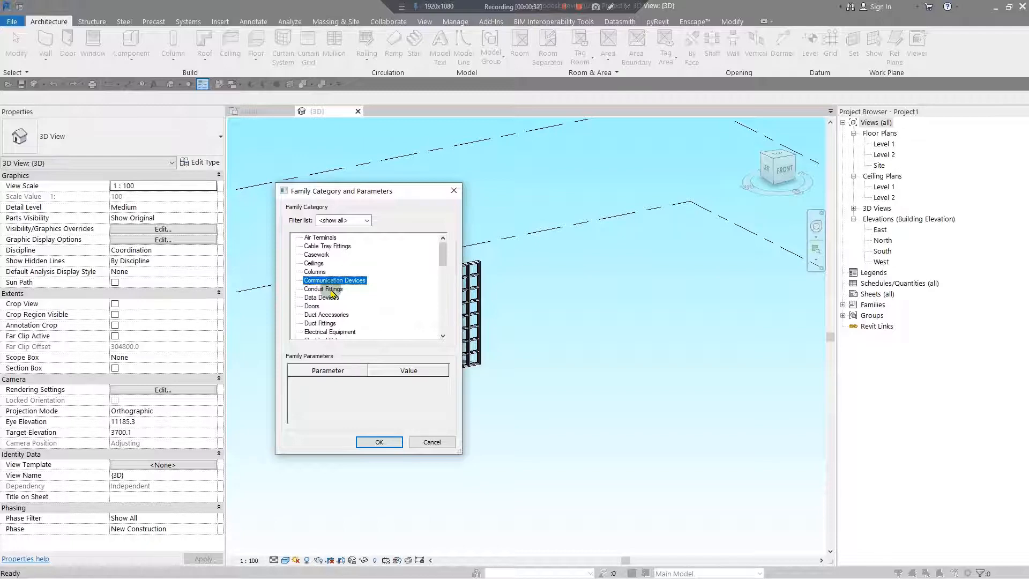
{"action": "key", "text": "s"}
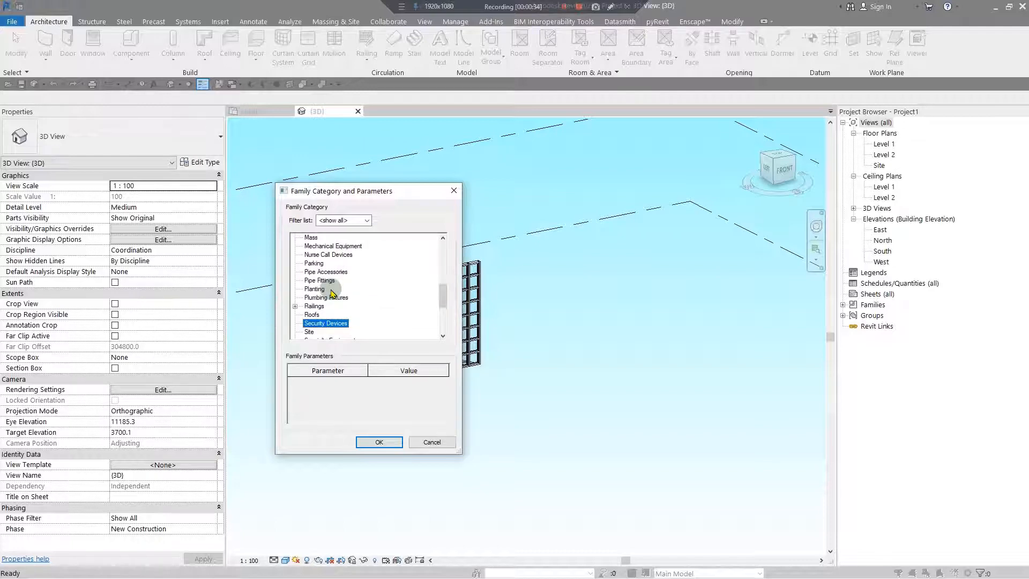
{"action": "key", "text": "g"}
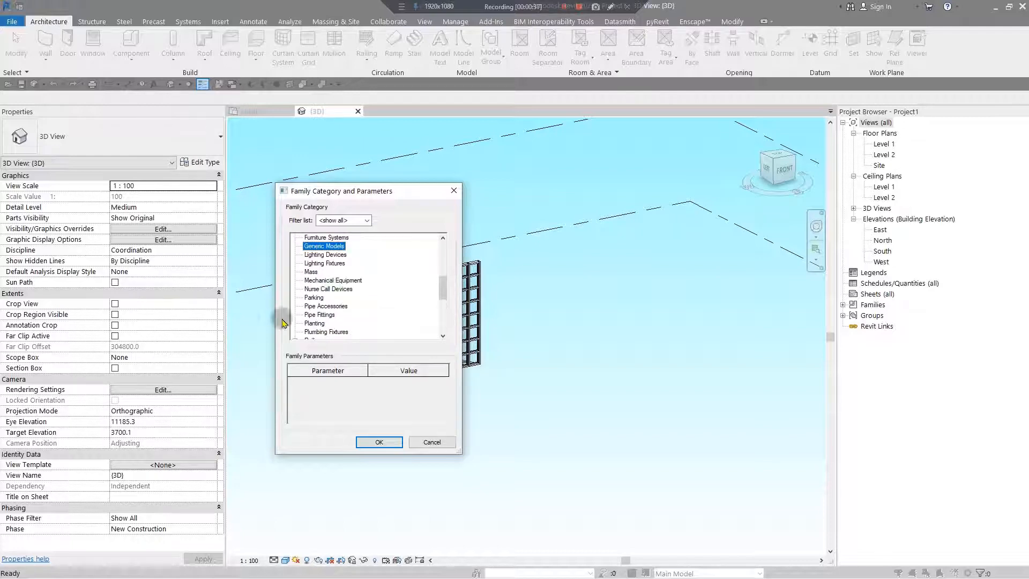
{"action": "left_click", "coordinate": [379, 443]}
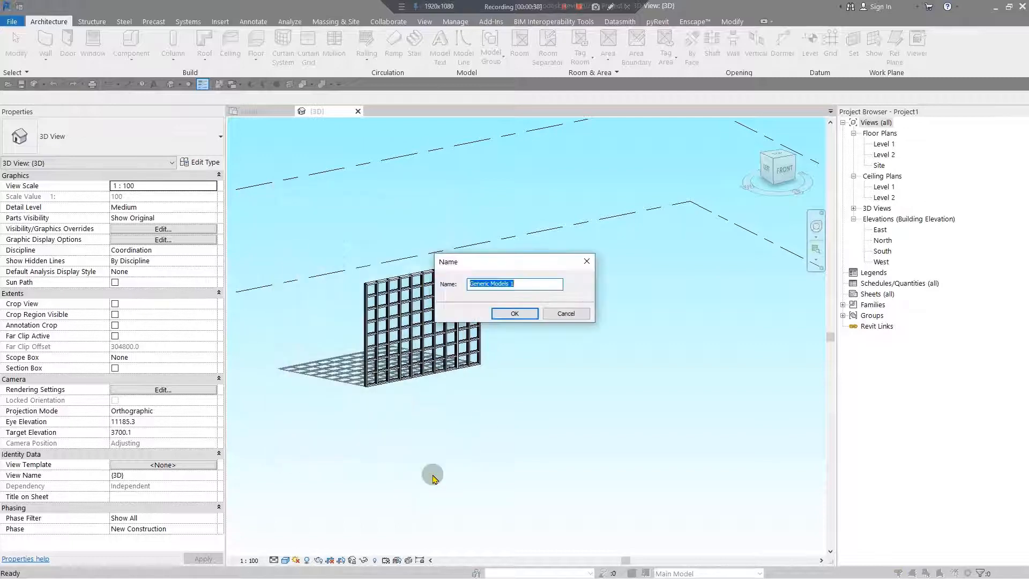
{"action": "left_click", "coordinate": [515, 313]}
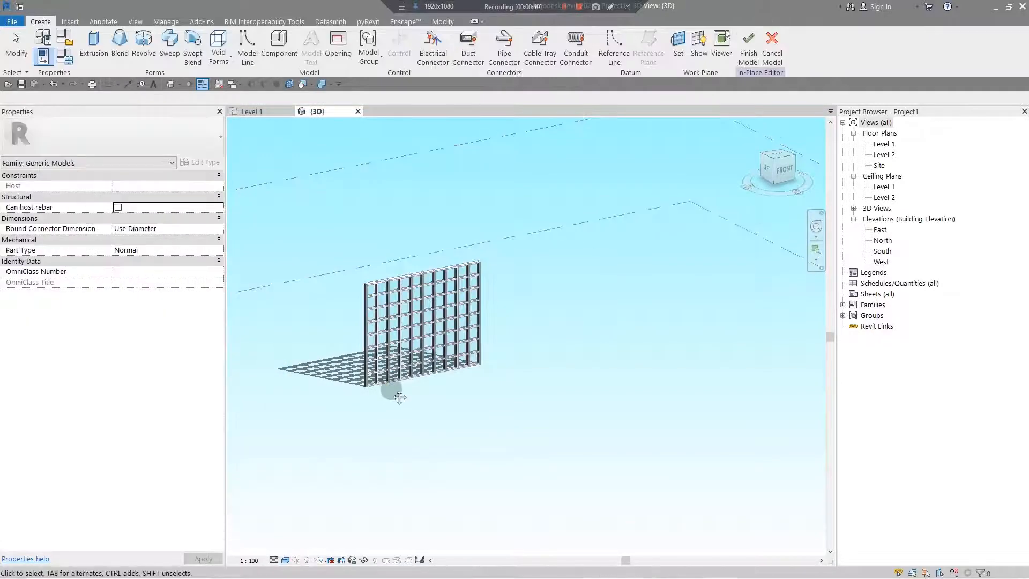
{"action": "middle_click_drag", "start_coordinate": [429, 361], "coordinate": [296, 230], "text": "shift"}
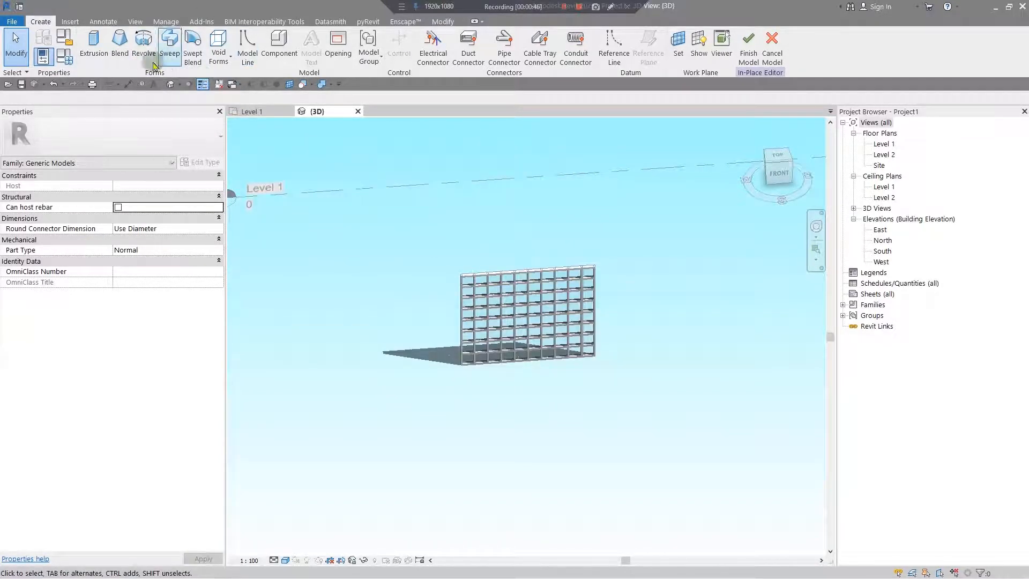
{"action": "middle_click_drag", "start_coordinate": [587, 315], "coordinate": [573, 279], "text": "shift"}
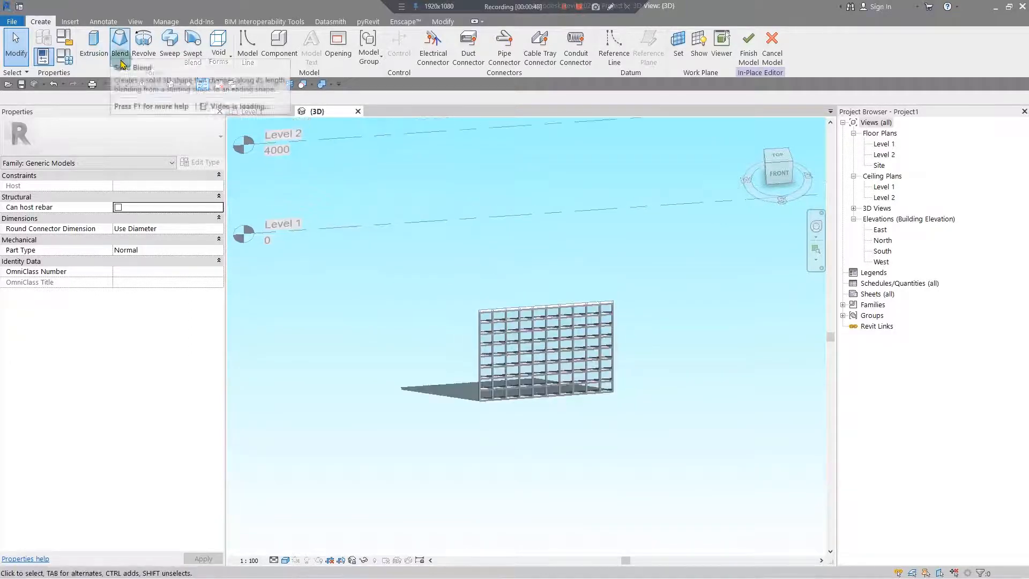
{"action": "left_click", "coordinate": [120, 43]}
{"action": "middle_click_drag", "start_coordinate": [454, 263], "coordinate": [373, 232]}
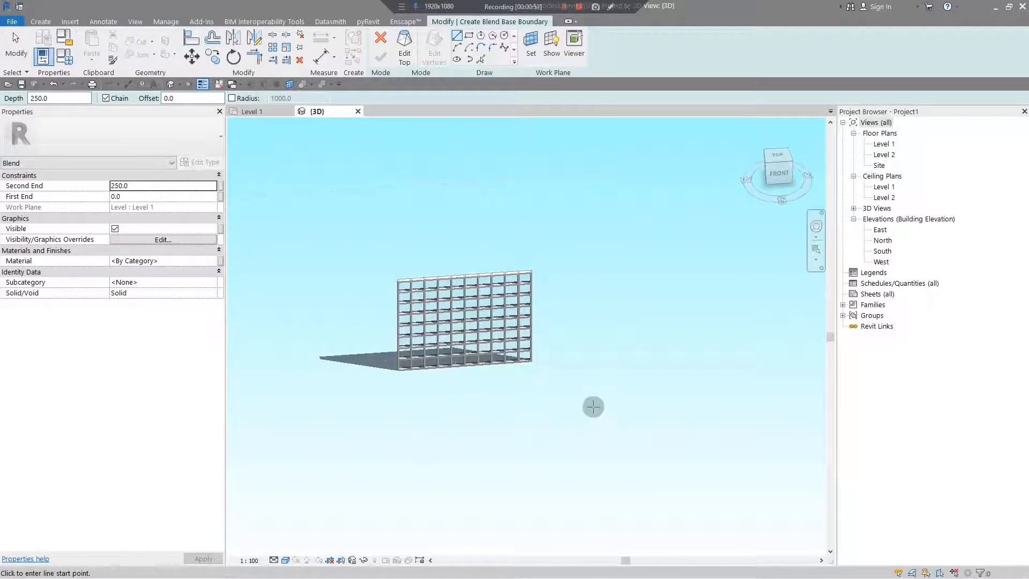
{"action": "middle_click_drag", "start_coordinate": [629, 341], "coordinate": [611, 405]}
{"action": "left_click", "coordinate": [776, 157]}
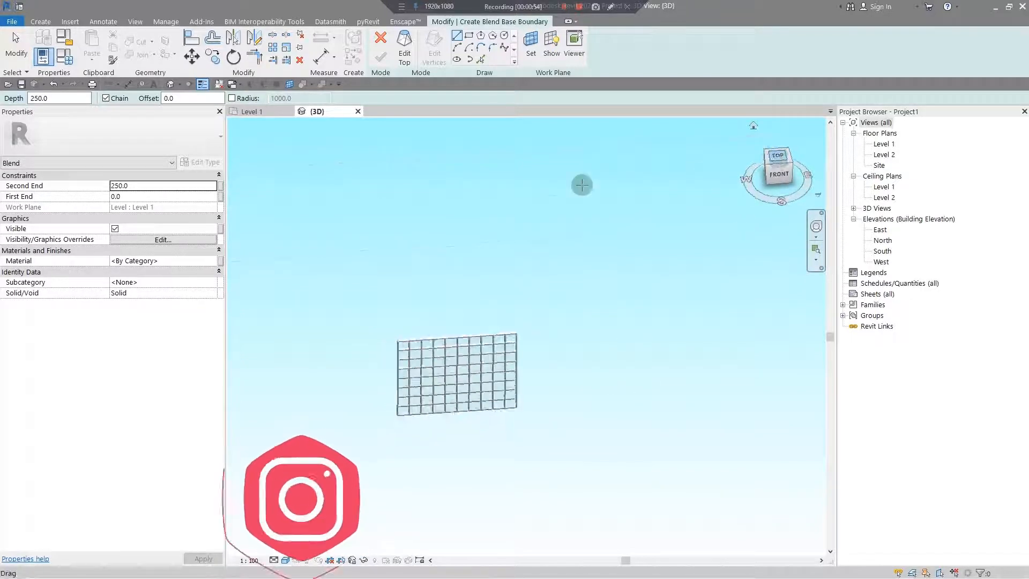
{"action": "scroll", "coordinate": [455, 284], "scroll_direction": "up", "scroll_amount": 5}
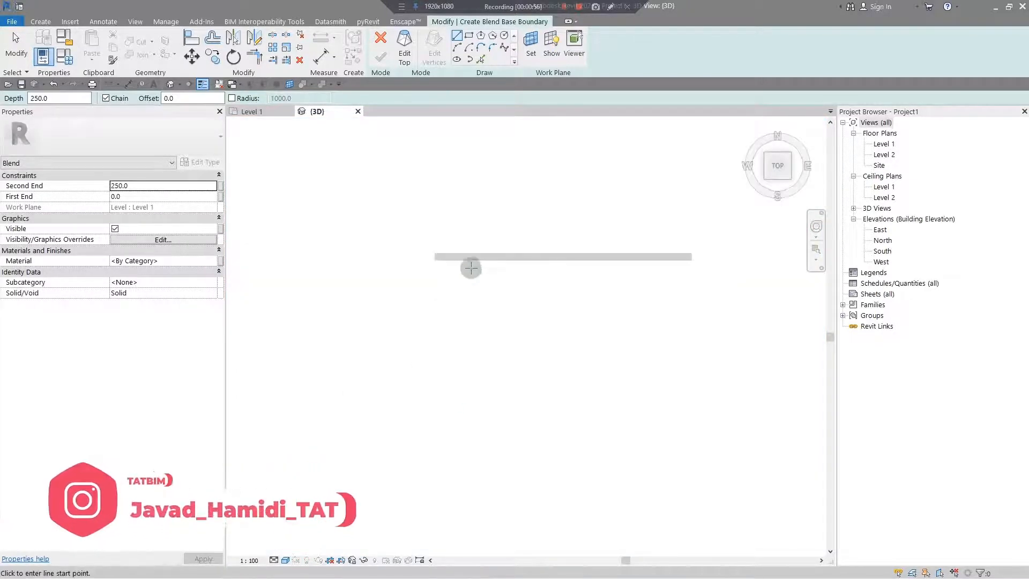
{"action": "scroll", "coordinate": [402, 301], "scroll_direction": "up", "scroll_amount": 3}
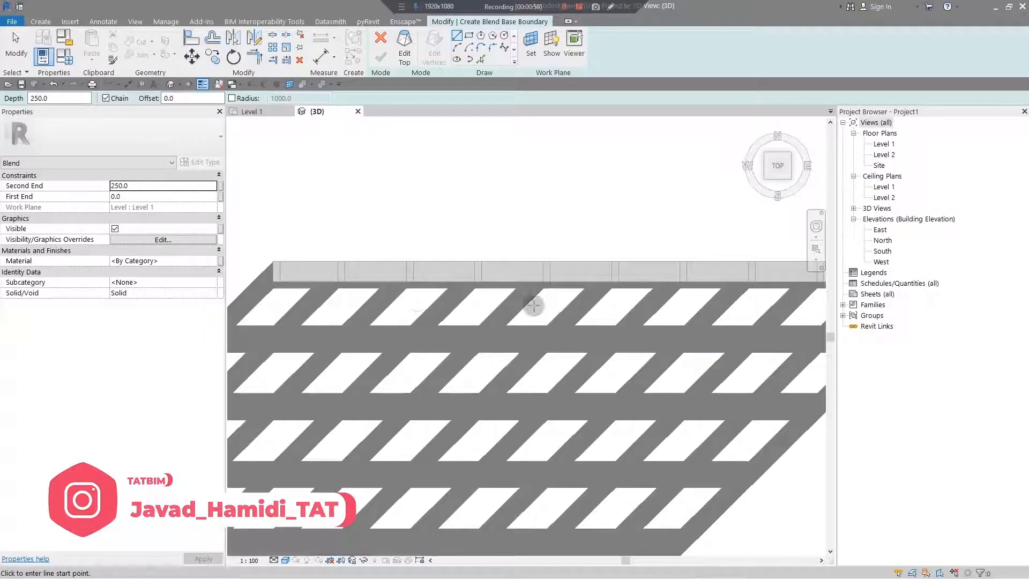
{"action": "scroll", "coordinate": [652, 248], "scroll_direction": "down", "scroll_amount": 8}
{"action": "middle_click_drag", "start_coordinate": [609, 437], "coordinate": [498, 427]}
{"action": "left_click", "coordinate": [381, 37]}
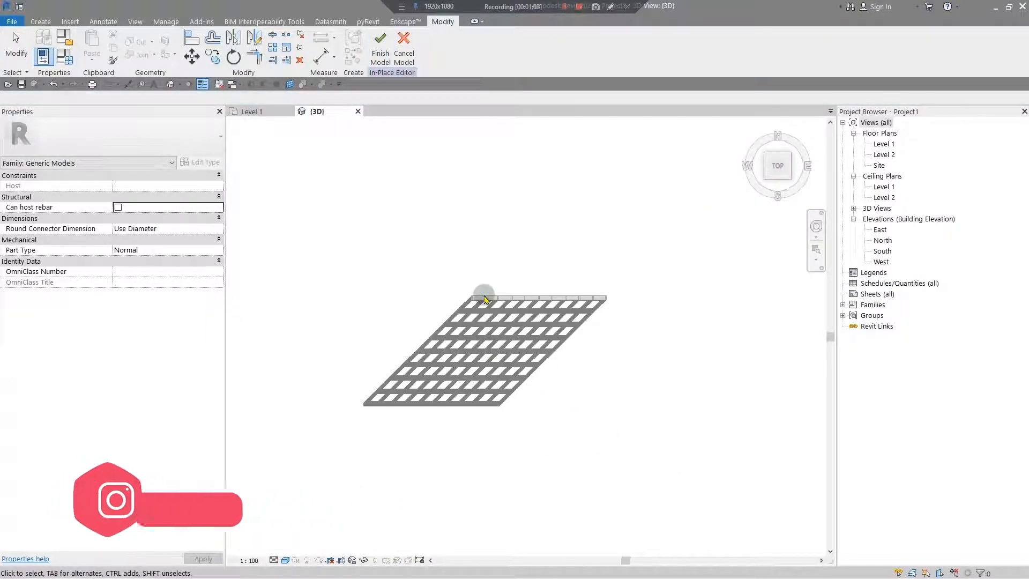
Start a Sweep and sketch its path in top view by picking the first panel's front mullion edge with a 100 mm offset.
{"action": "middle_click_drag", "start_coordinate": [482, 295], "coordinate": [594, 235], "text": "shift"}
{"action": "scroll", "coordinate": [507, 394], "scroll_direction": "up", "scroll_amount": 3}
{"action": "middle_click_drag", "start_coordinate": [544, 388], "coordinate": [405, 426]}
{"action": "left_click", "coordinate": [41, 22]}
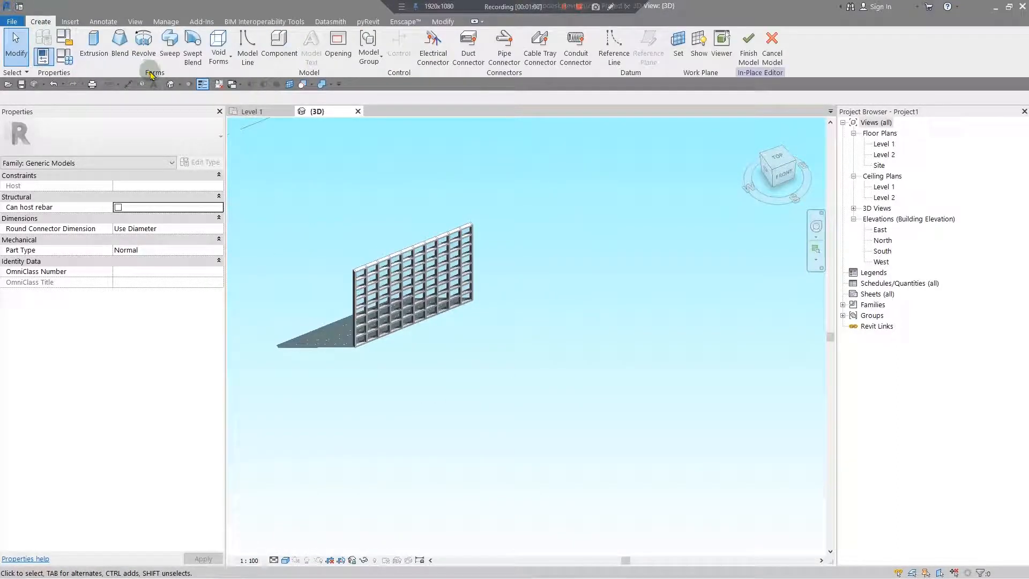
{"action": "left_click", "coordinate": [170, 42]}
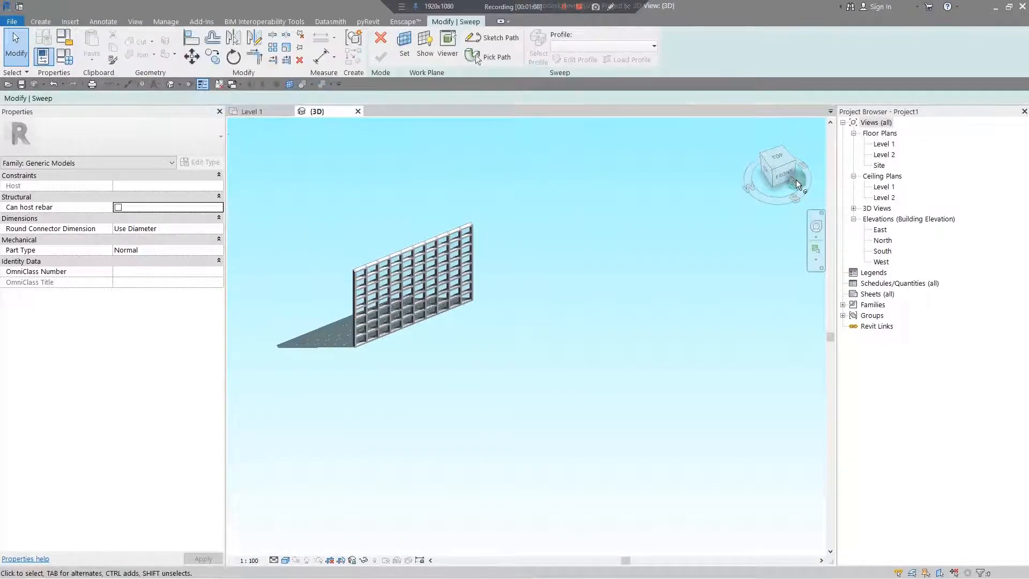
{"action": "left_click", "coordinate": [785, 160]}
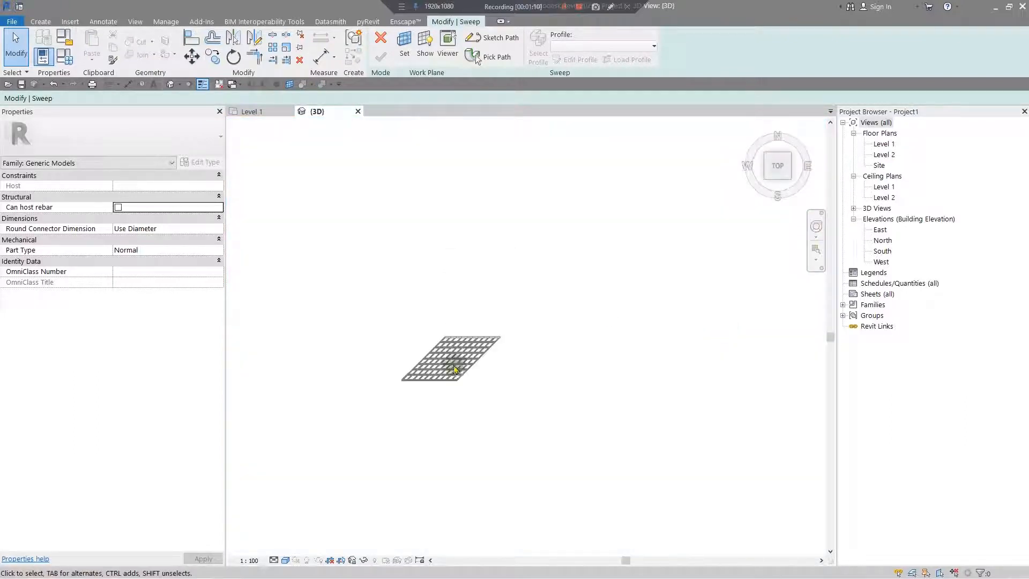
{"action": "scroll", "coordinate": [471, 259], "scroll_direction": "up", "scroll_amount": 6}
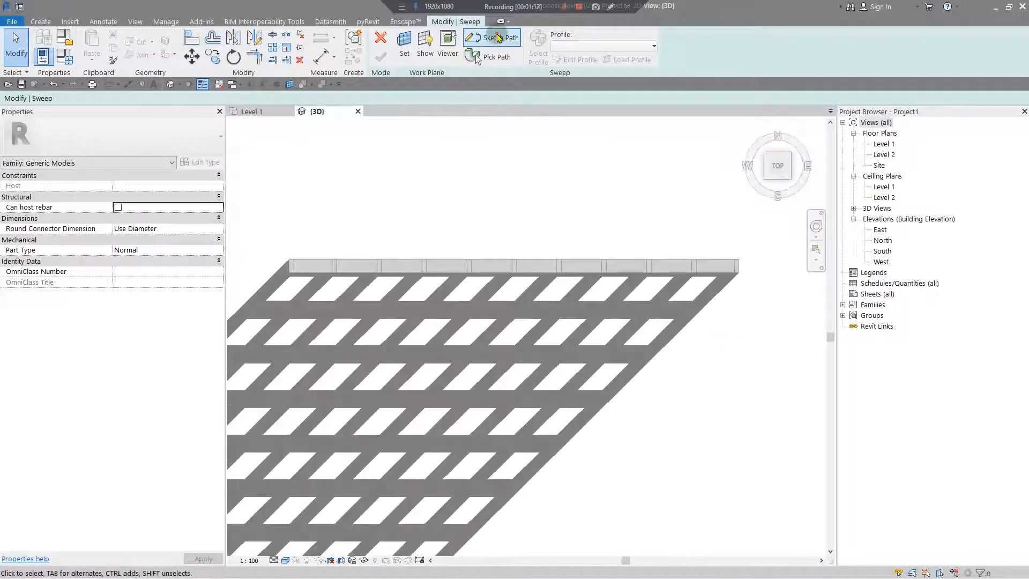
{"action": "left_click", "coordinate": [492, 38]}
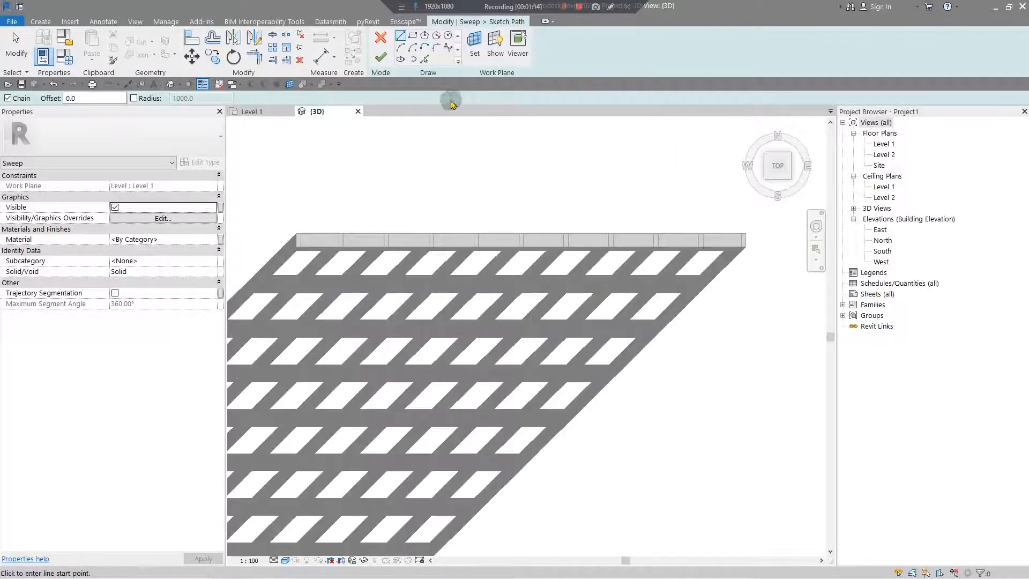
{"action": "left_click", "coordinate": [424, 60]}
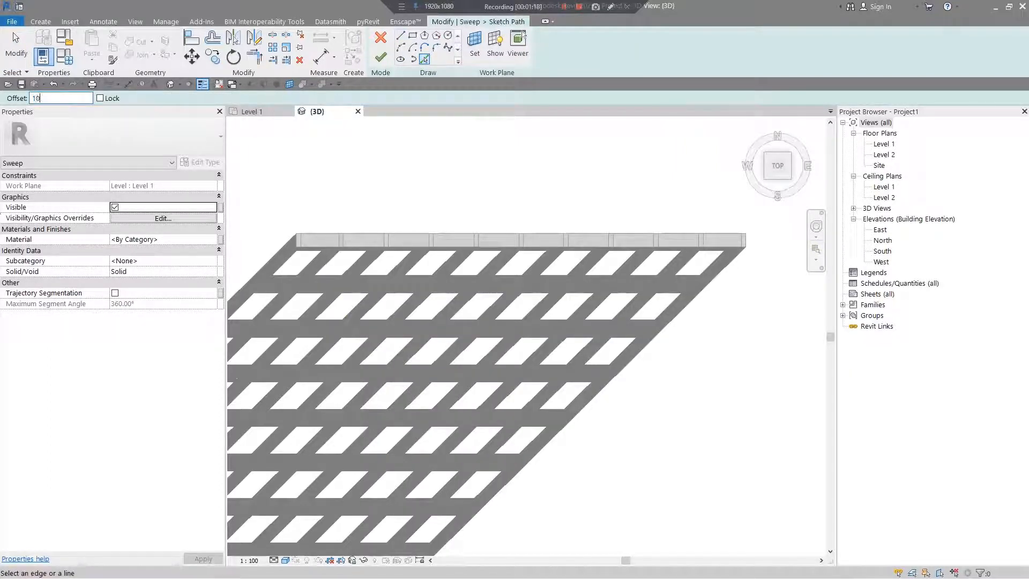
{"action": "type", "text": "100"}
{"action": "key", "text": "Return"}
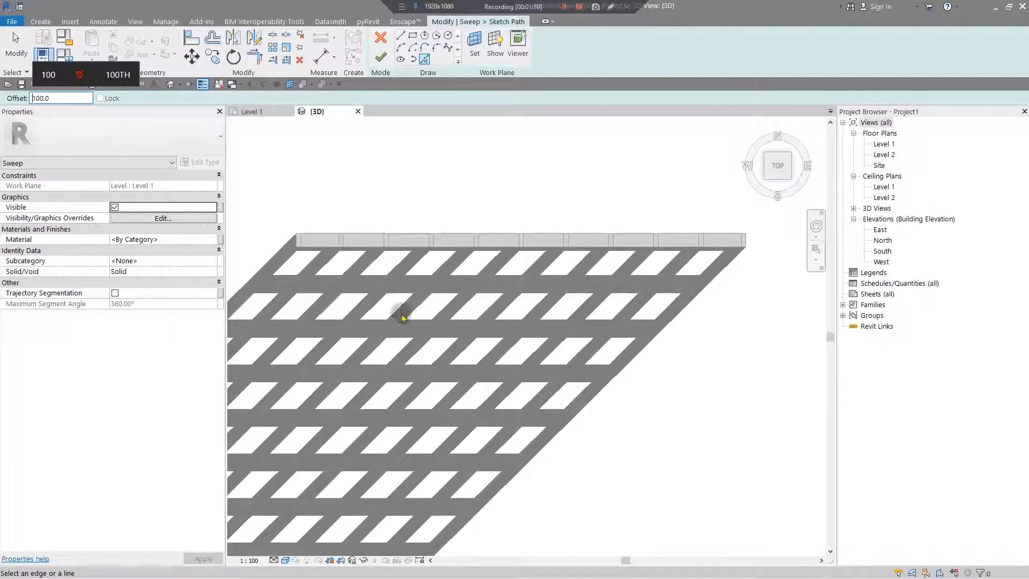
{"action": "scroll", "coordinate": [349, 220], "scroll_direction": "up", "scroll_amount": 6}
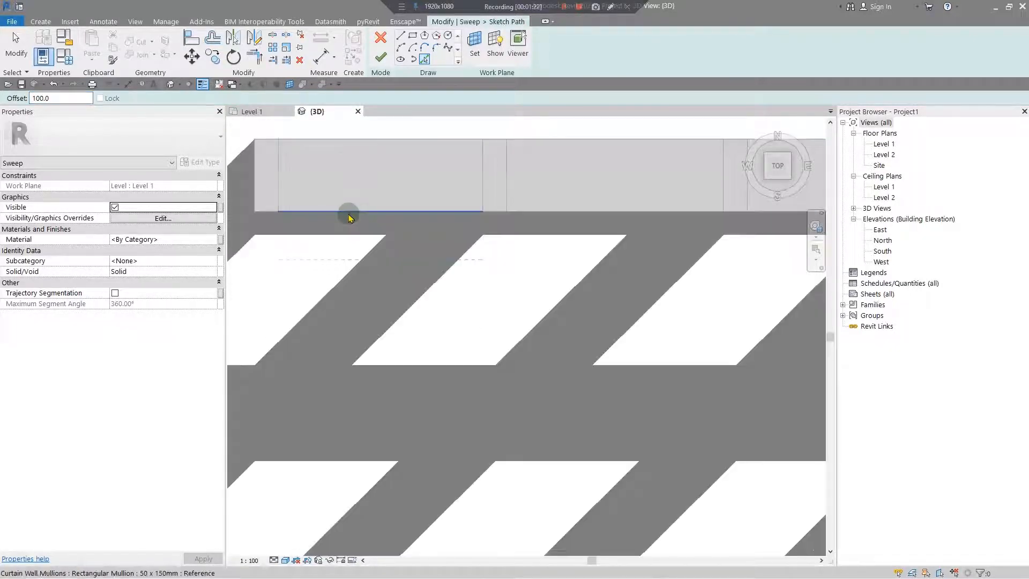
{"action": "left_click", "coordinate": [348, 214]}
{"action": "key", "text": "Escape"}
Align the path line's right end with the outer right edge of the curtain wall's last mullion.
{"action": "scroll", "coordinate": [483, 345], "scroll_direction": "down", "scroll_amount": 6}
{"action": "middle_click_drag", "start_coordinate": [712, 397], "coordinate": [437, 357]}
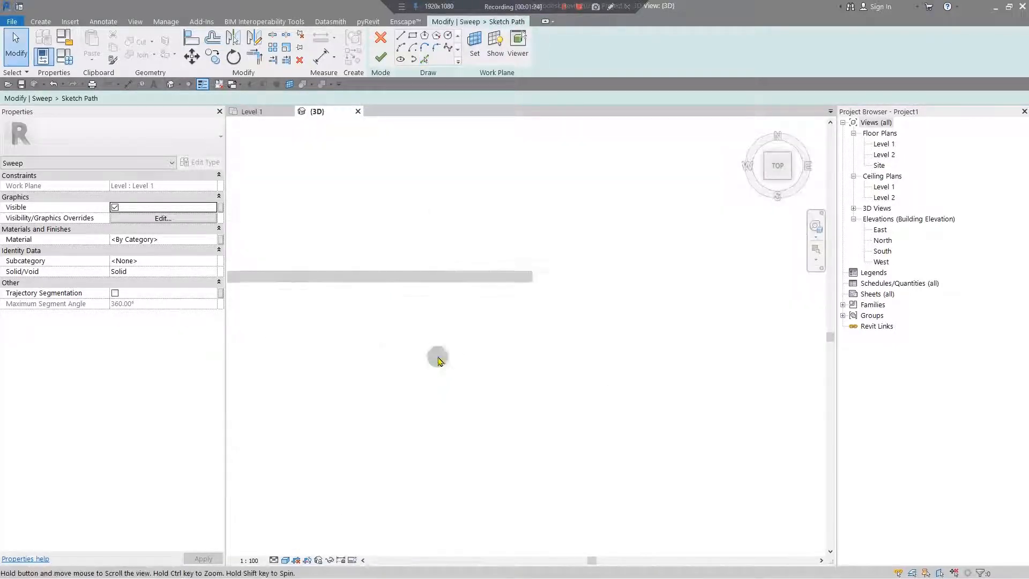
{"action": "scroll", "coordinate": [438, 360], "scroll_direction": "up", "scroll_amount": 5}
{"action": "key", "text": "p"}
{"action": "key", "text": "l"}
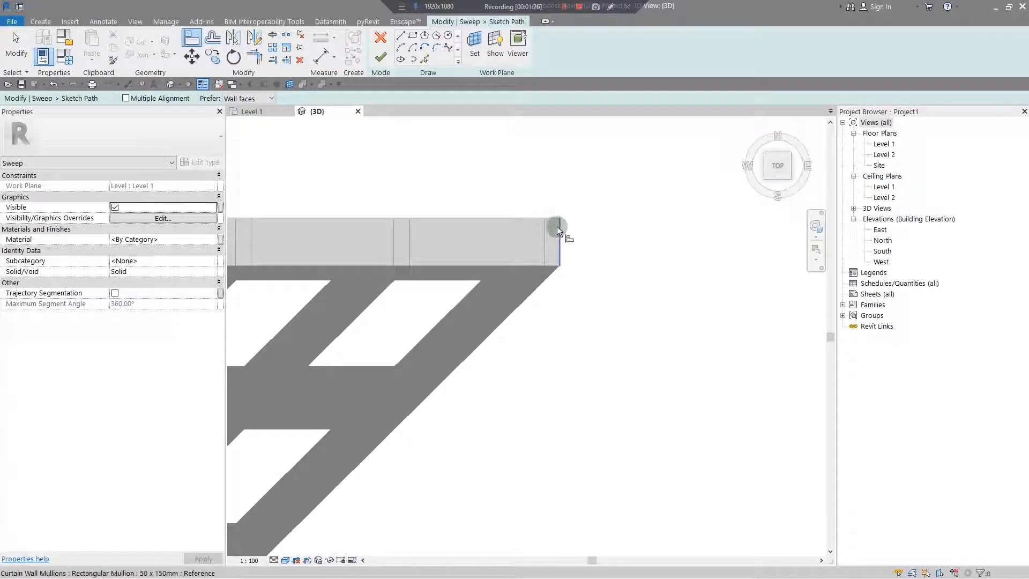
{"action": "left_click", "coordinate": [558, 227]}
{"action": "scroll", "coordinate": [487, 380], "scroll_direction": "down", "scroll_amount": 6}
{"action": "middle_click_drag", "start_coordinate": [540, 393], "coordinate": [811, 336]}
{"action": "scroll", "coordinate": [543, 315], "scroll_direction": "up", "scroll_amount": 3}
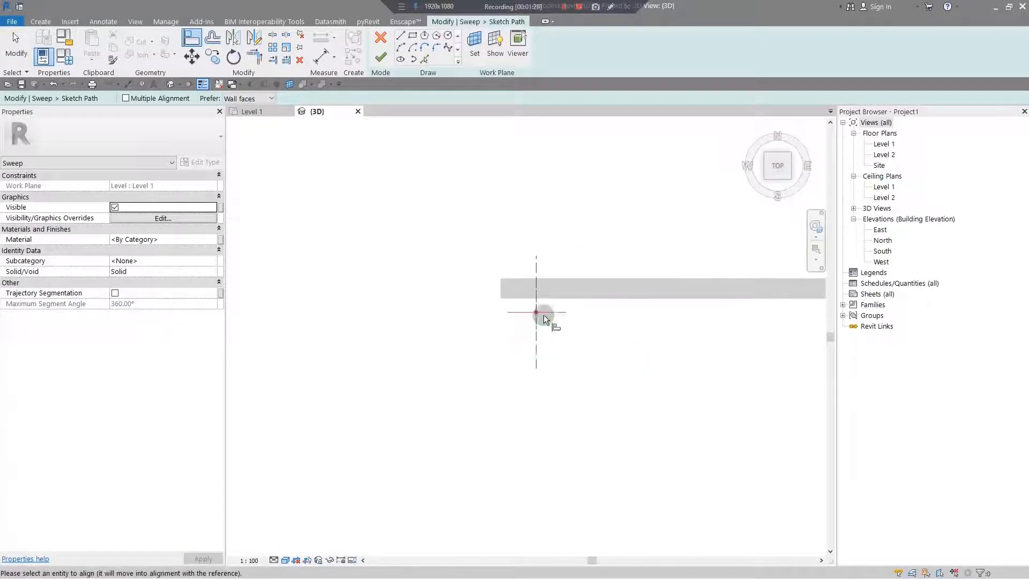
{"action": "scroll", "coordinate": [565, 320], "scroll_direction": "up", "scroll_amount": 3}
{"action": "left_click", "coordinate": [562, 301]}
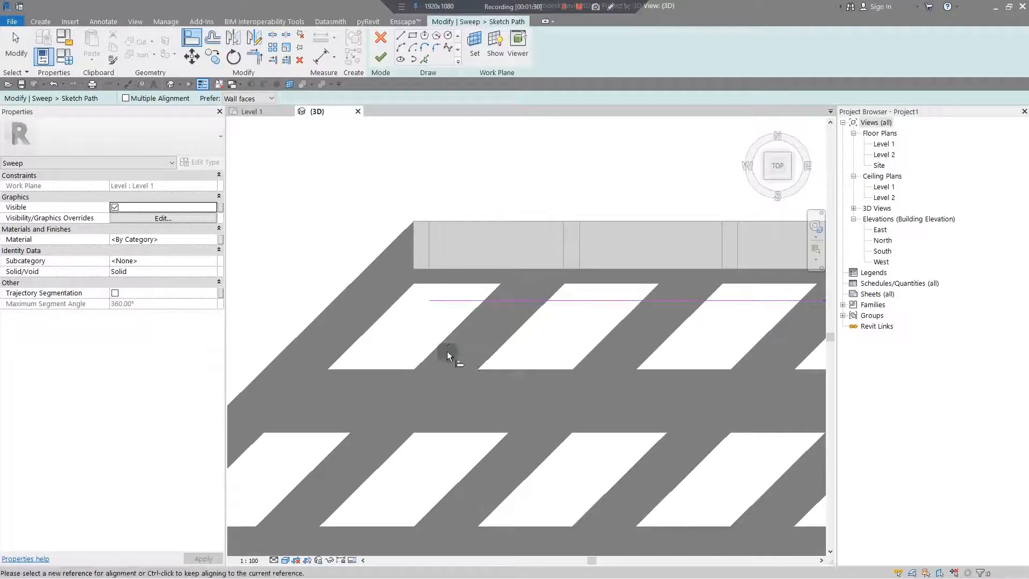
Align the path line's left end with the outer left edge of the curtain wall's first mullion.
{"action": "scroll", "coordinate": [401, 284], "scroll_direction": "up", "scroll_amount": 6}
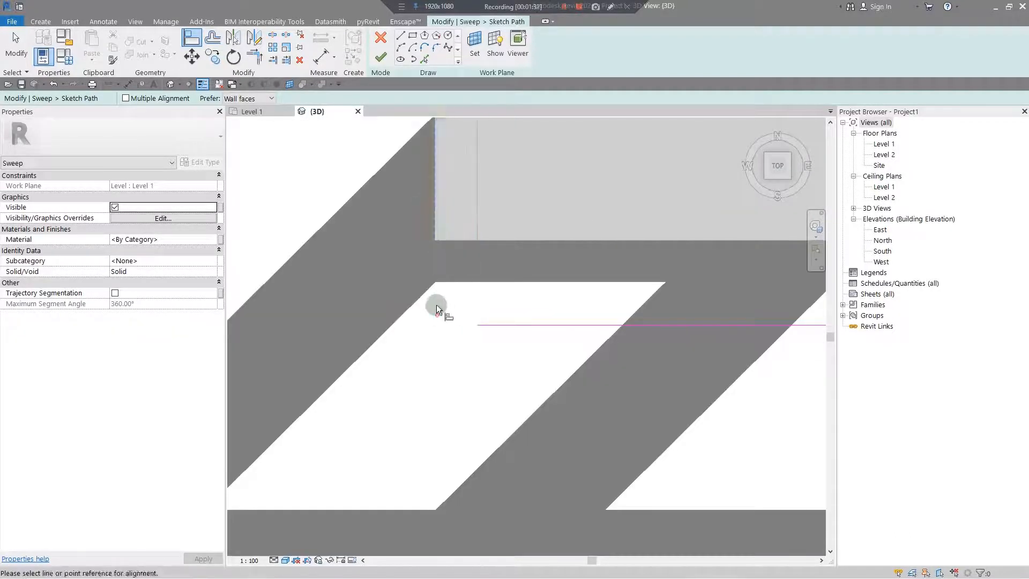
{"action": "left_click", "coordinate": [432, 214]}
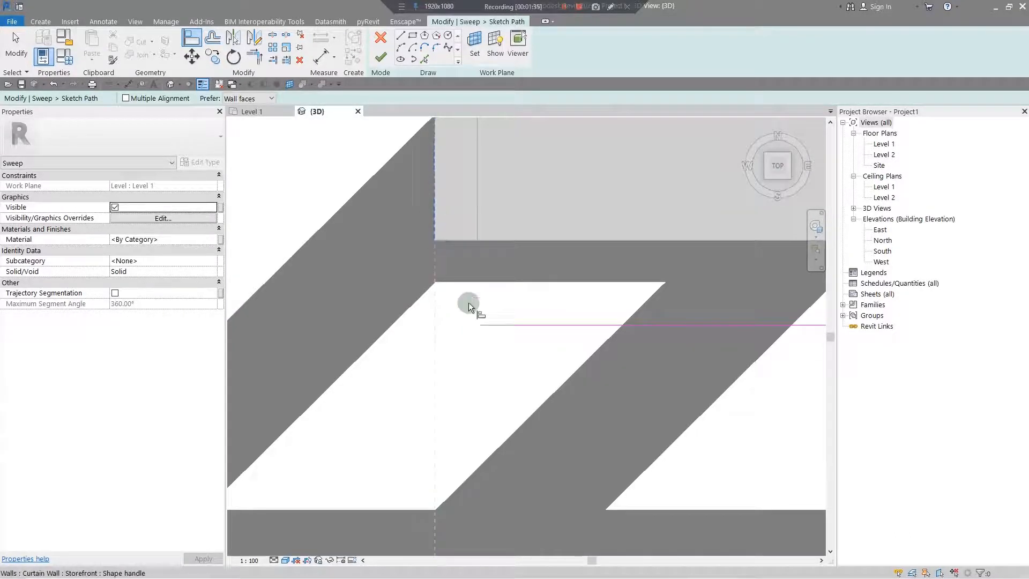
{"action": "left_click", "coordinate": [475, 324]}
{"action": "key", "text": "Escape"}
{"action": "key", "text": "Escape"}
{"action": "scroll", "coordinate": [536, 402], "scroll_direction": "down", "scroll_amount": 5}
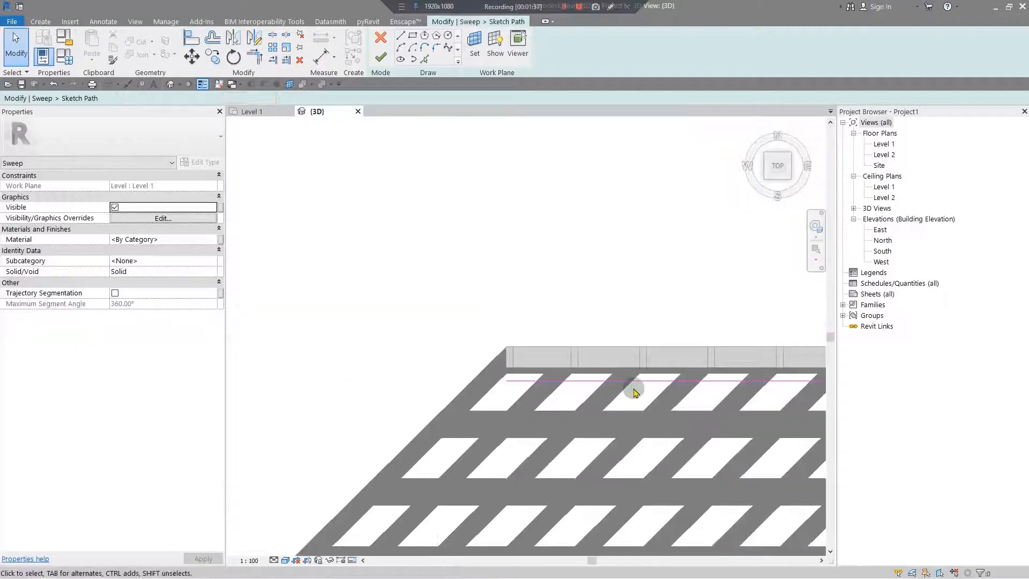
Check the path line's length and finish the sweep path sketch.
{"action": "left_click", "coordinate": [622, 382]}
{"action": "scroll", "coordinate": [616, 385], "scroll_direction": "down", "scroll_amount": 6}
{"action": "middle_click_drag", "start_coordinate": [656, 394], "coordinate": [682, 264], "text": "shift"}
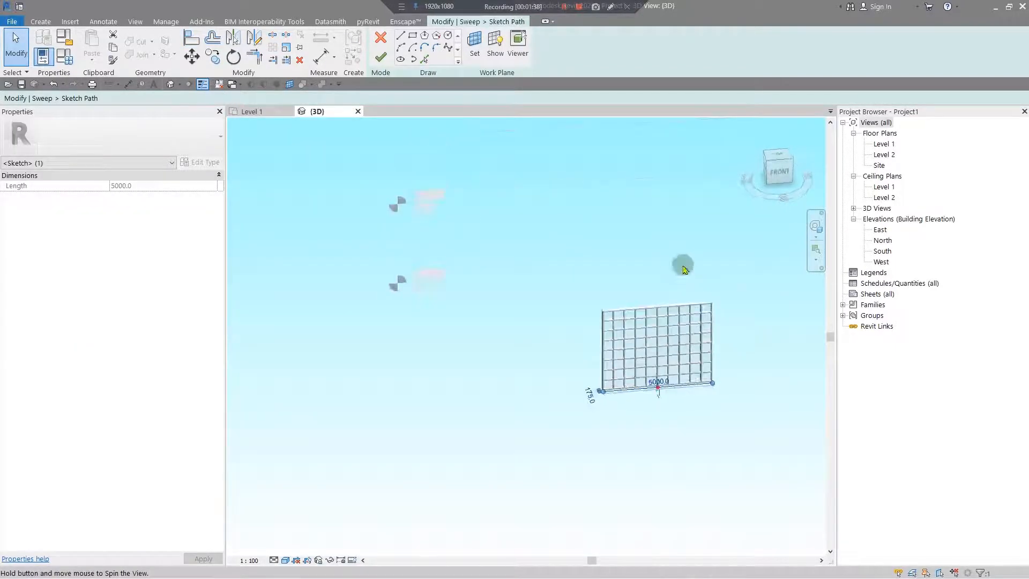
{"action": "key", "text": "Escape"}
{"action": "left_click", "coordinate": [380, 60]}
Edit the sweep profile and sketch a circle of 30 mm radius centred on the path's profile-plane intersection.
{"action": "left_click", "coordinate": [655, 399]}
{"action": "scroll", "coordinate": [654, 399], "scroll_direction": "up", "scroll_amount": 3}
{"action": "middle_click_drag", "start_coordinate": [655, 399], "coordinate": [358, 343]}
{"action": "middle_click_drag", "start_coordinate": [494, 328], "coordinate": [595, 368]}
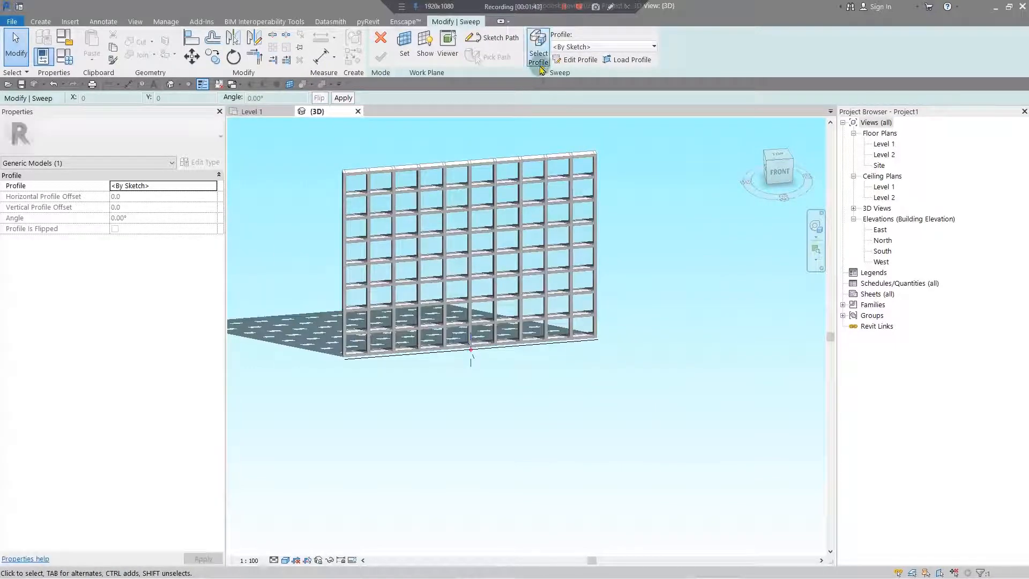
{"action": "scroll", "coordinate": [470, 370], "scroll_direction": "up", "scroll_amount": 6}
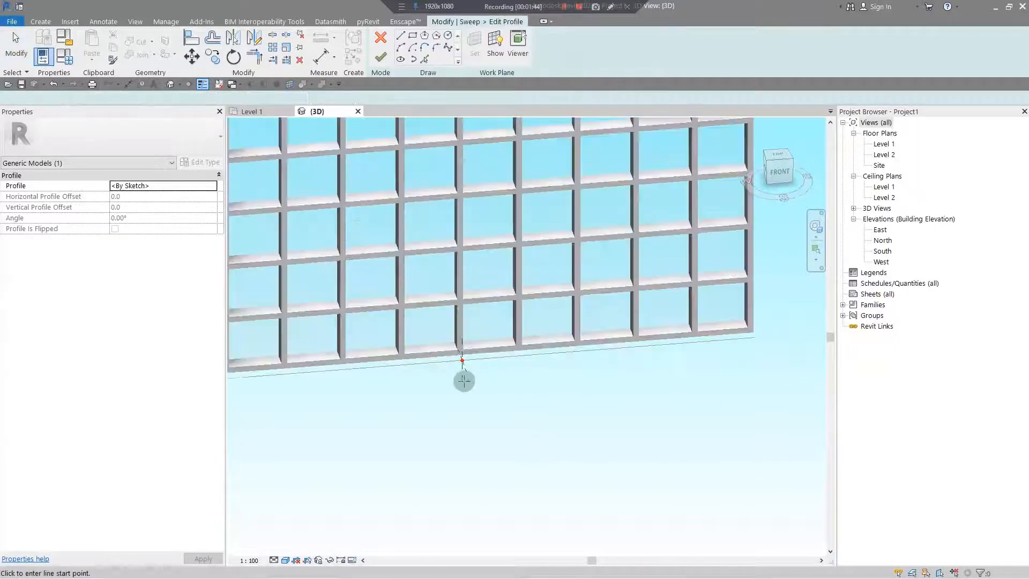
{"action": "left_click", "coordinate": [449, 36]}
{"action": "scroll", "coordinate": [462, 333], "scroll_direction": "up", "scroll_amount": 5}
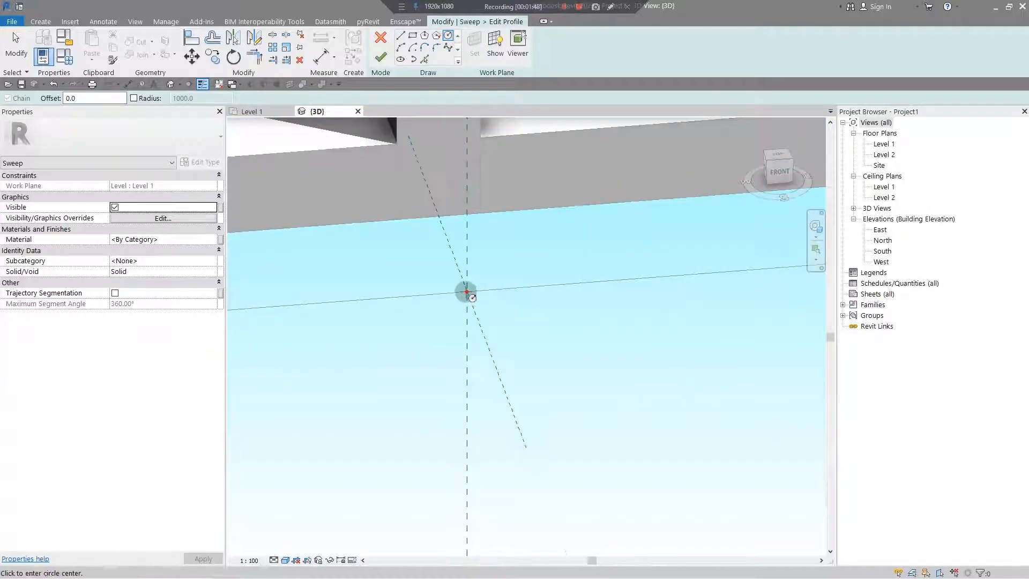
{"action": "left_click", "coordinate": [466, 293]}
{"action": "scroll", "coordinate": [476, 303], "scroll_direction": "up", "scroll_amount": 3}
{"action": "key", "text": "Escape"}
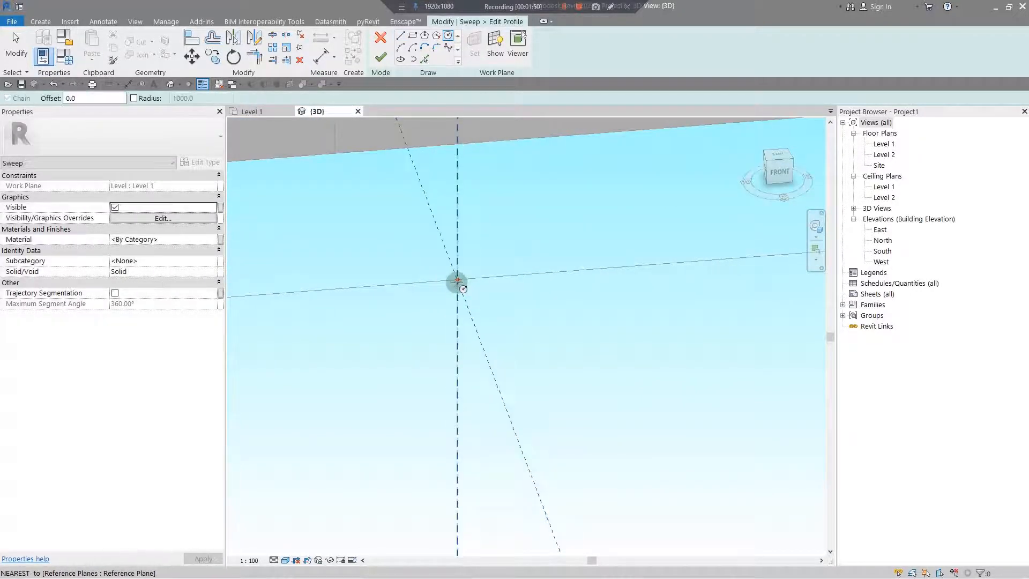
{"action": "left_click", "coordinate": [457, 280]}
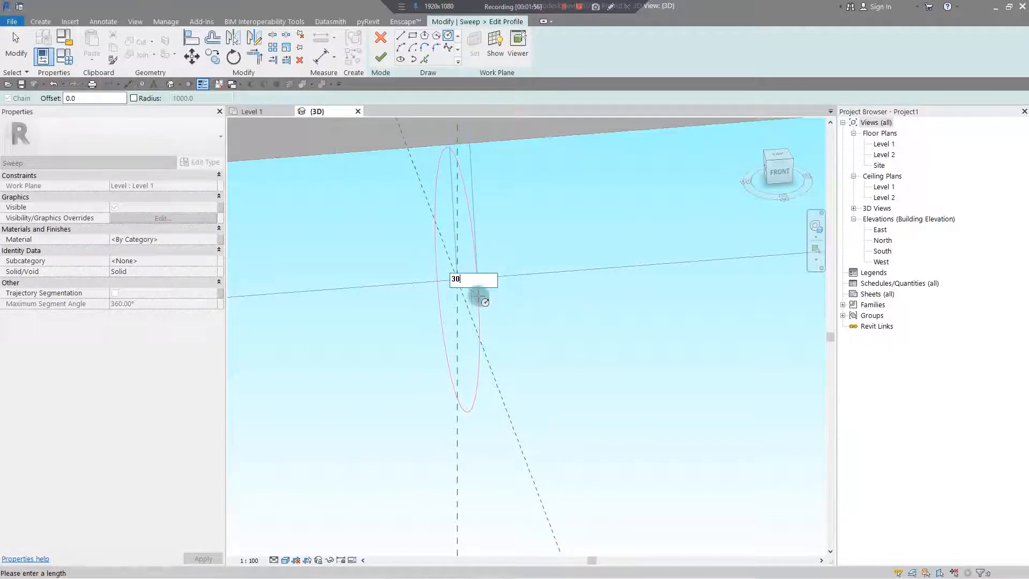
{"action": "key", "text": "Return"}
{"action": "key", "text": "Escape"}
{"action": "scroll", "coordinate": [491, 302], "scroll_direction": "down", "scroll_amount": 5}
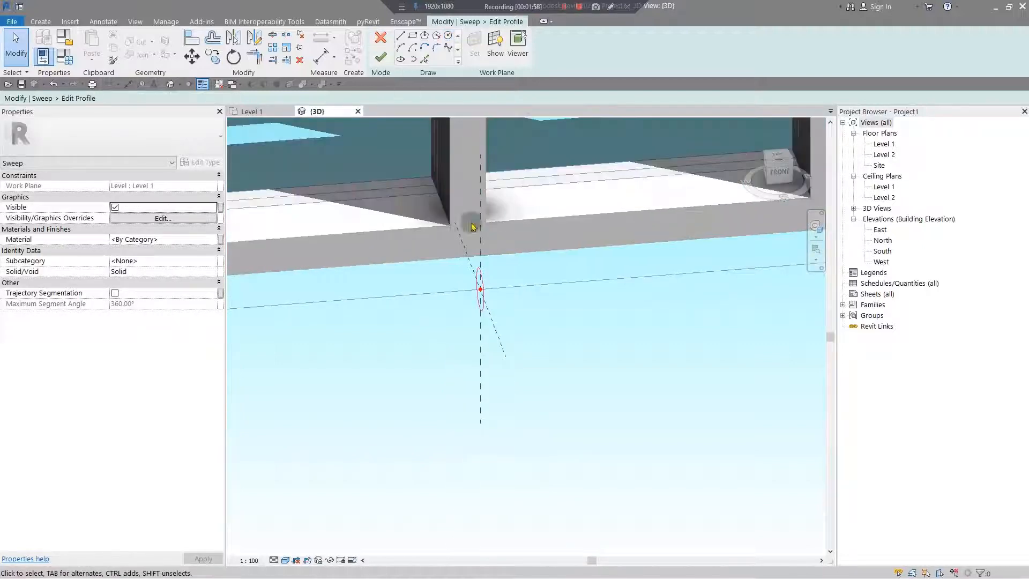
Set the profile circle's radius to 15 mm, and finish the profile sketch and the sweep.
{"action": "scroll", "coordinate": [486, 293], "scroll_direction": "up", "scroll_amount": 5}
{"action": "left_click", "coordinate": [464, 278]}
{"action": "left_click", "coordinate": [453, 268]}
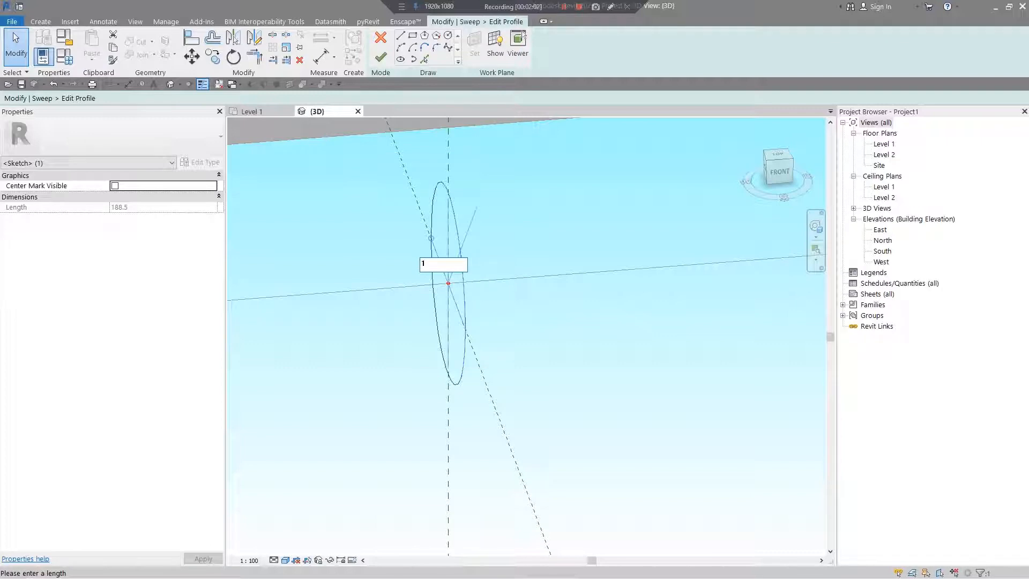
{"action": "key", "text": "Return"}
{"action": "left_click", "coordinate": [372, 156]}
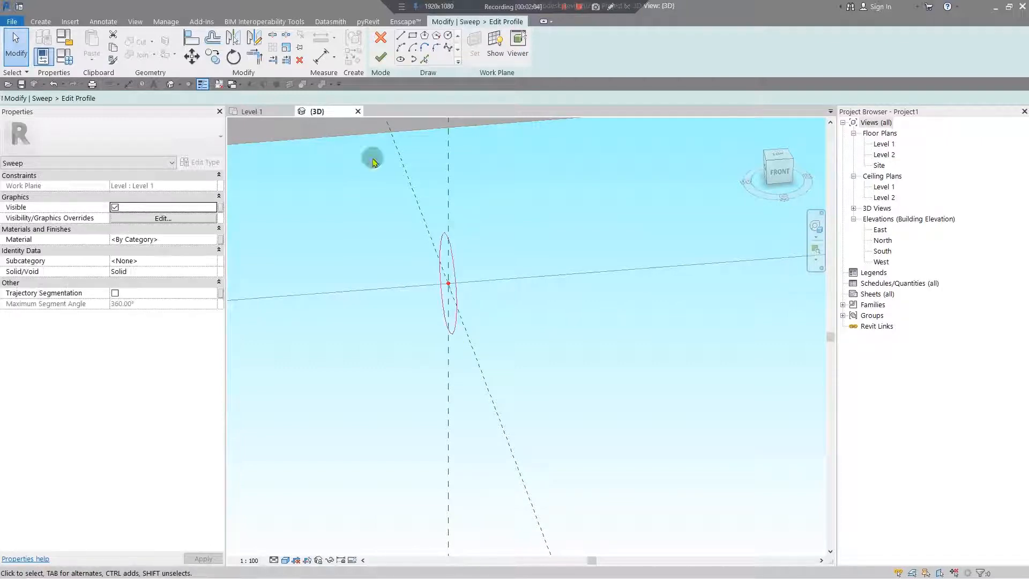
{"action": "left_click", "coordinate": [384, 60]}
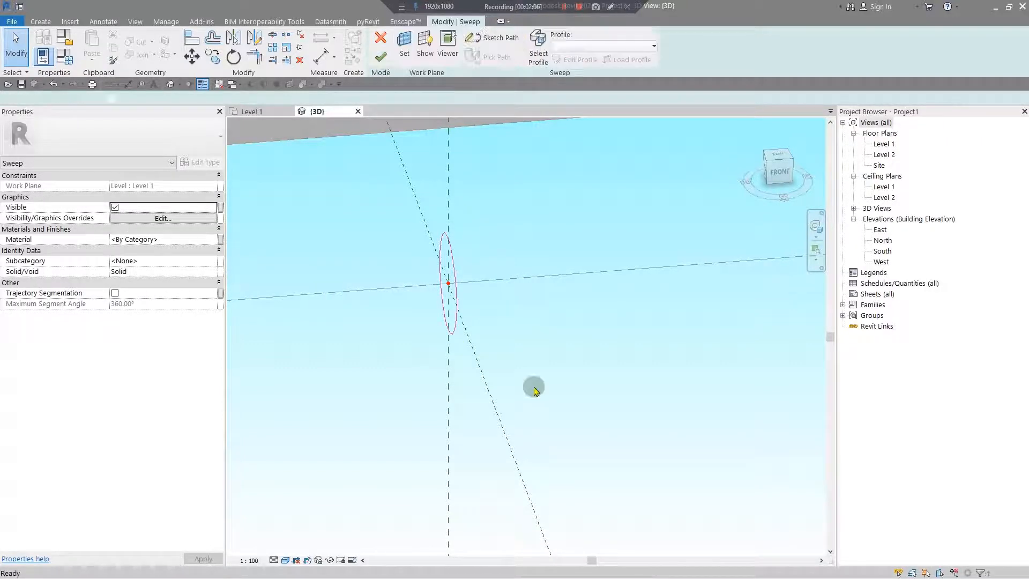
{"action": "left_click", "coordinate": [381, 57]}
Move the sweep, with Disjoin enabled, from the curtain wall's base up to just below its top horizontal mullion.
{"action": "scroll", "coordinate": [504, 290], "scroll_direction": "down", "scroll_amount": 5}
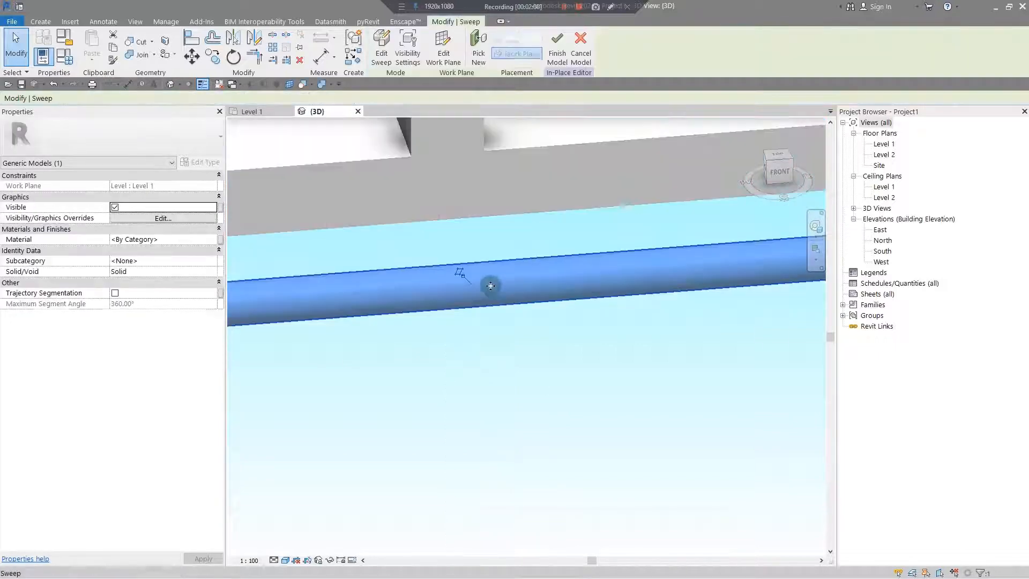
{"action": "left_click", "coordinate": [782, 170]}
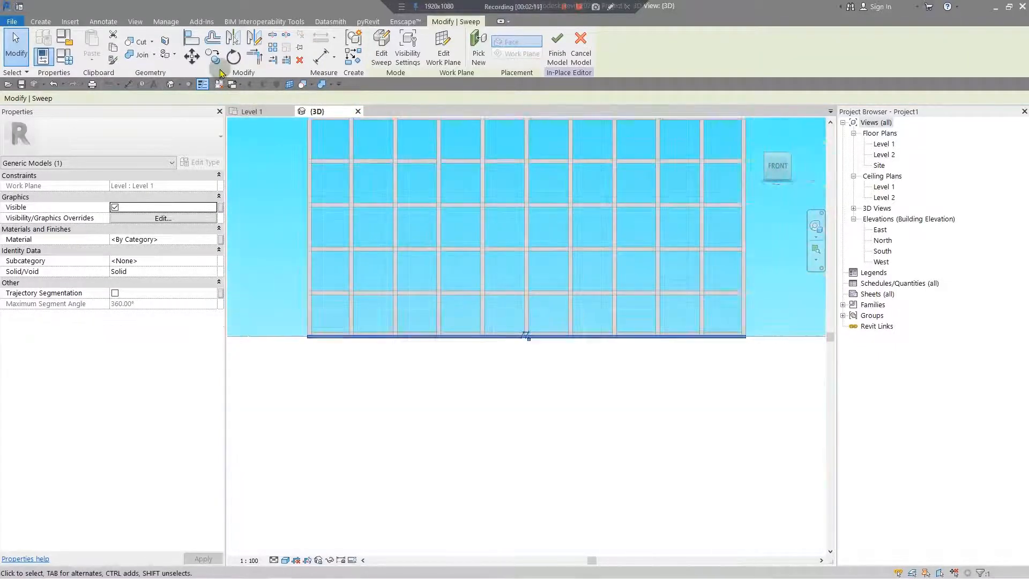
{"action": "left_click", "coordinate": [191, 55]}
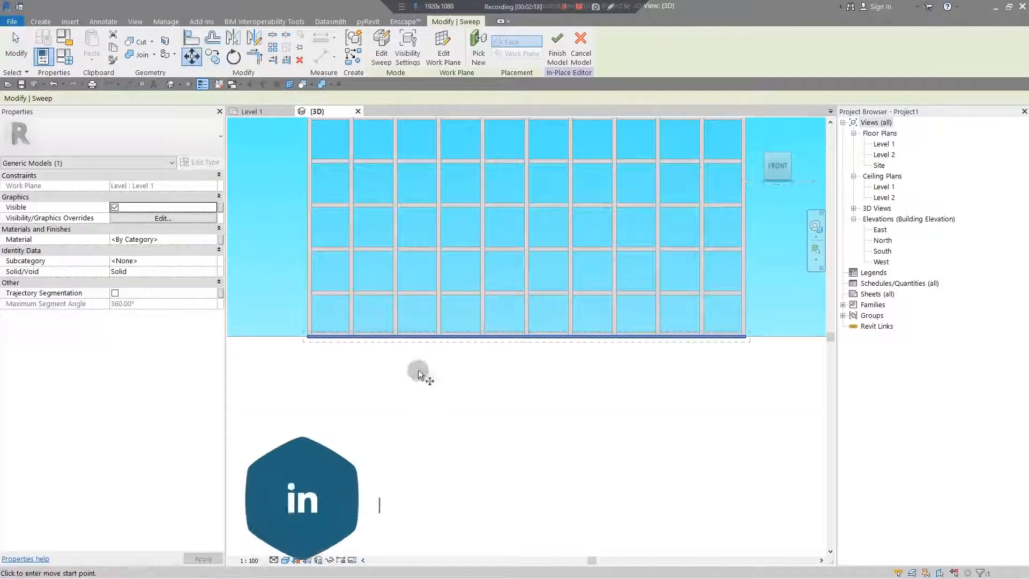
{"action": "scroll", "coordinate": [418, 372], "scroll_direction": "up", "scroll_amount": 3}
{"action": "middle_click_drag", "start_coordinate": [390, 312], "coordinate": [714, 320]}
{"action": "scroll", "coordinate": [648, 317], "scroll_direction": "up", "scroll_amount": 3}
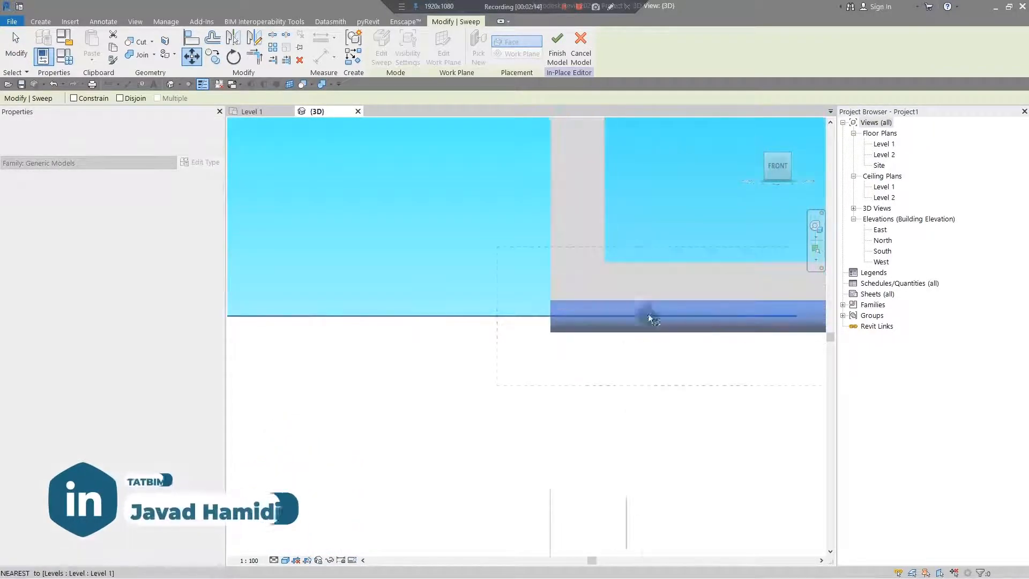
{"action": "left_click", "coordinate": [664, 316]}
{"action": "scroll", "coordinate": [656, 277], "scroll_direction": "down", "scroll_amount": 2}
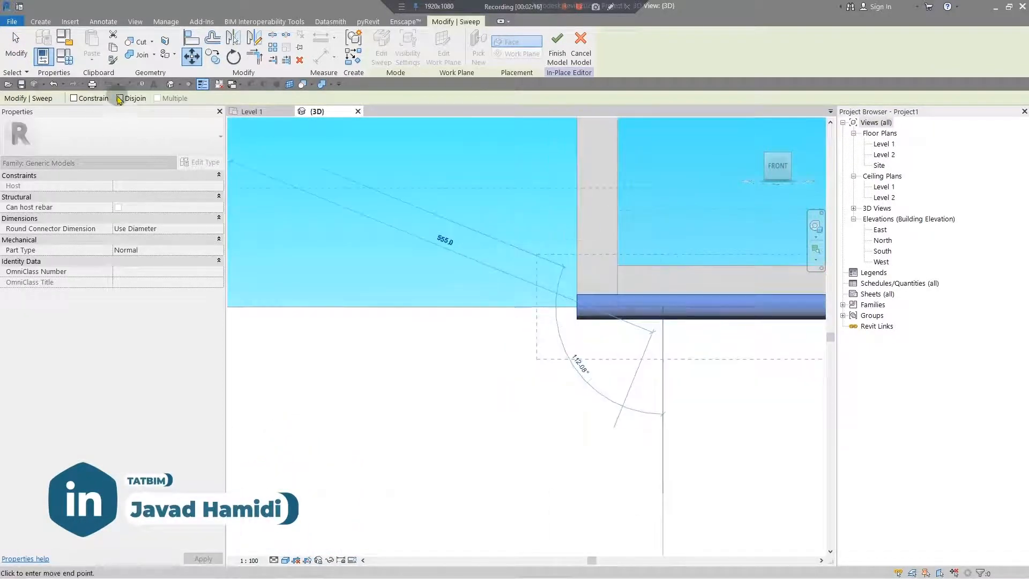
{"action": "left_click", "coordinate": [120, 98]}
{"action": "scroll", "coordinate": [650, 304], "scroll_direction": "down", "scroll_amount": 4}
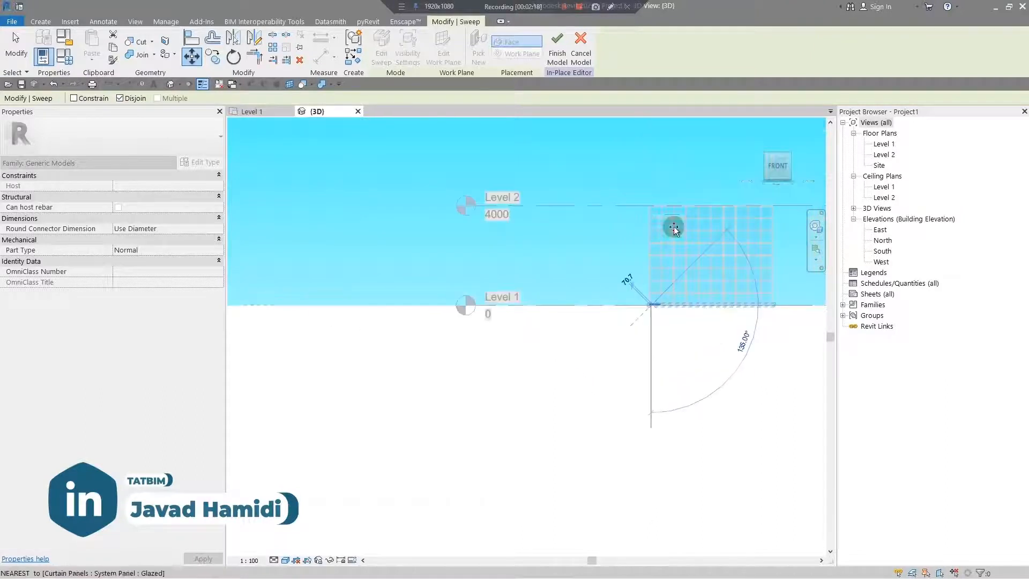
{"action": "scroll", "coordinate": [625, 308], "scroll_direction": "up", "scroll_amount": 6}
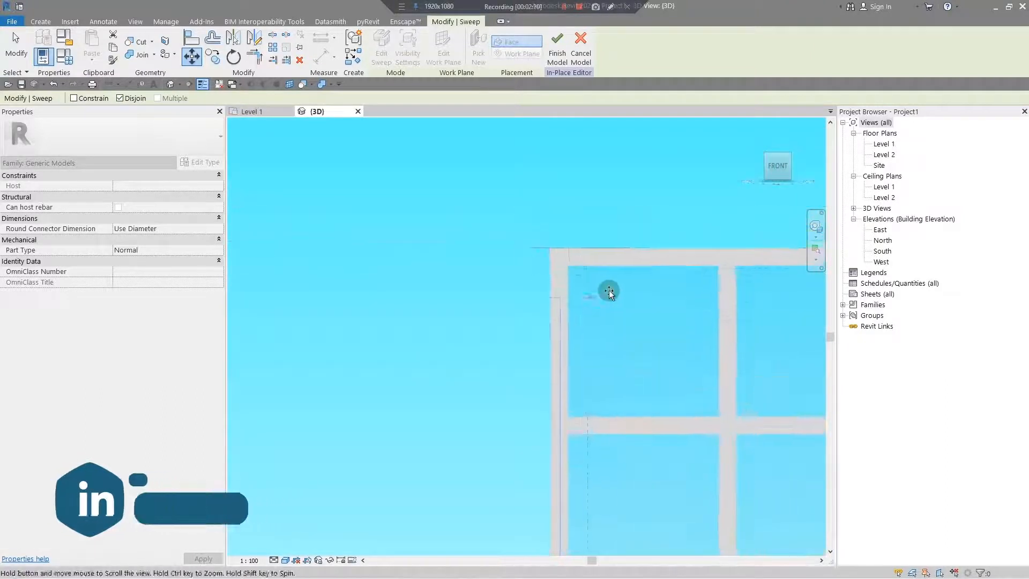
{"action": "left_click", "coordinate": [597, 300]}
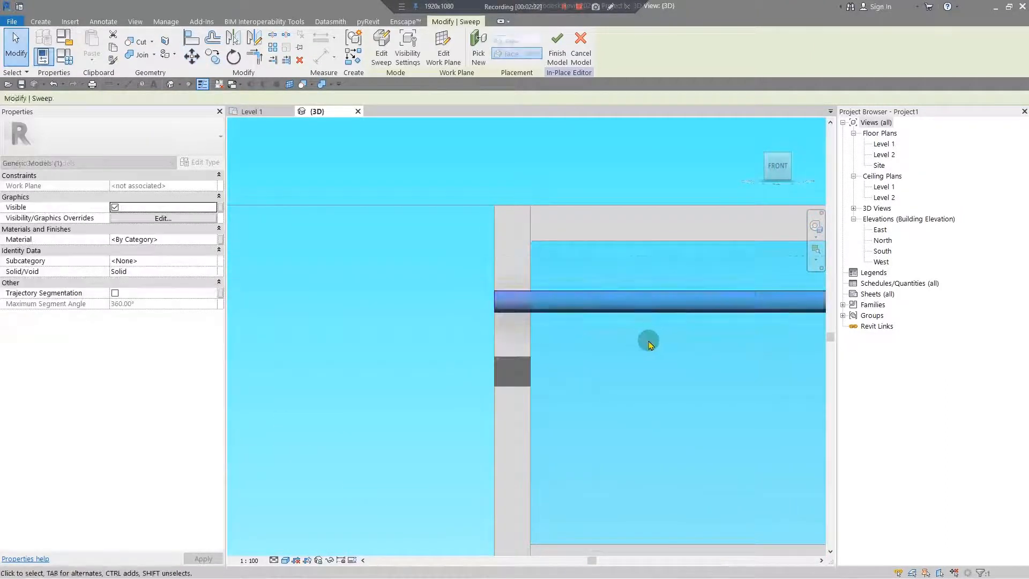
Deselect the sweep and examine its position in front of the curtain wall from an angled 3D view.
{"action": "scroll", "coordinate": [651, 336], "scroll_direction": "down", "scroll_amount": 2}
{"action": "scroll", "coordinate": [655, 330], "scroll_direction": "down", "scroll_amount": 3}
{"action": "left_click", "coordinate": [660, 324]}
{"action": "middle_click_drag", "start_coordinate": [660, 323], "coordinate": [396, 198]}
{"action": "middle_click_drag", "start_coordinate": [586, 337], "coordinate": [600, 396], "text": "shift"}
{"action": "scroll", "coordinate": [589, 375], "scroll_direction": "down", "scroll_amount": 3}
{"action": "middle_click_drag", "start_coordinate": [593, 329], "coordinate": [515, 248]}
{"action": "left_click", "coordinate": [708, 223]}
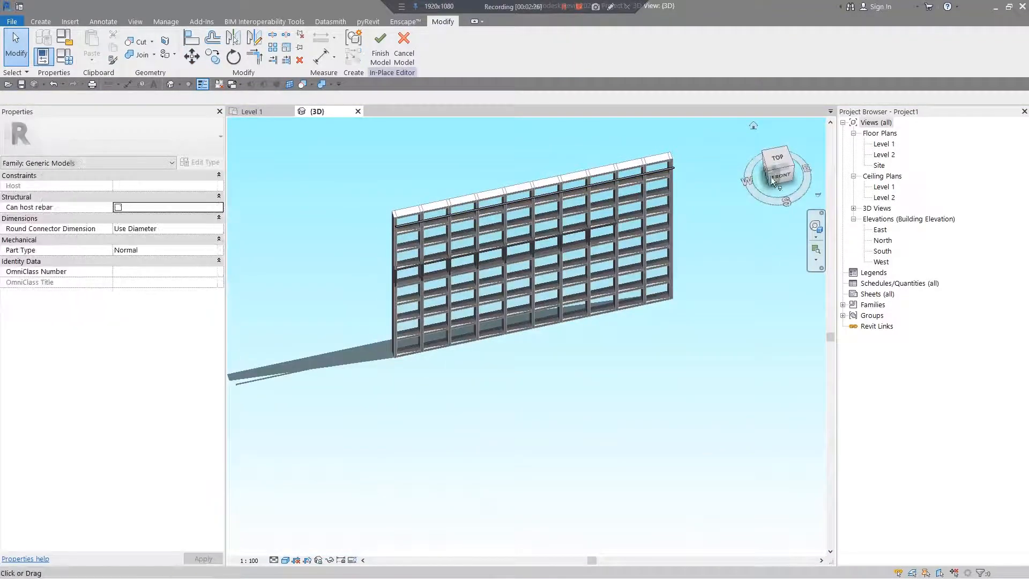
Start a blend base boundary in the top view with the Spline tool.
{"action": "left_click", "coordinate": [783, 160]}
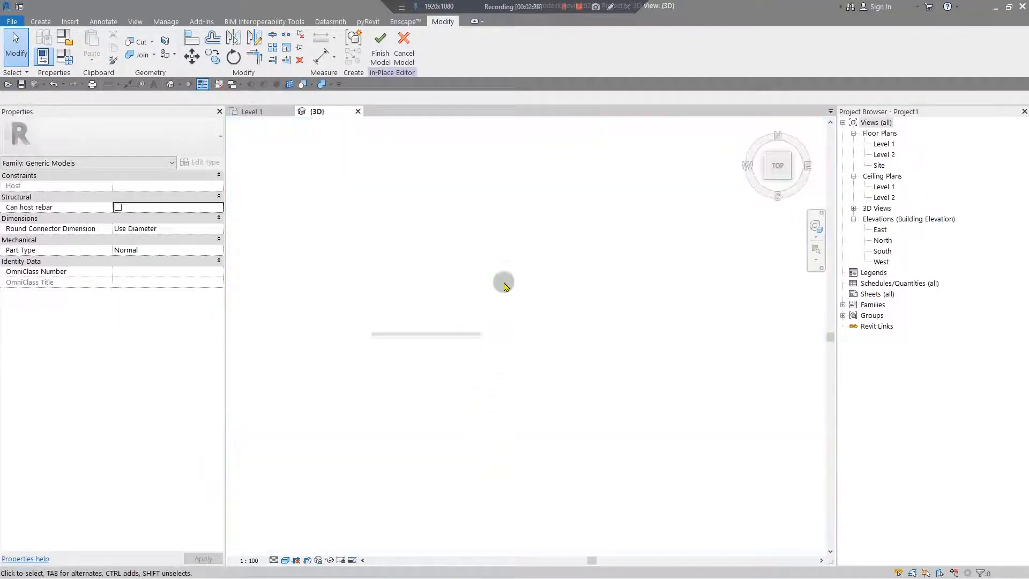
{"action": "scroll", "coordinate": [351, 381], "scroll_direction": "up", "scroll_amount": 4}
{"action": "middle_click_drag", "start_coordinate": [323, 397], "coordinate": [633, 329]}
{"action": "scroll", "coordinate": [462, 311], "scroll_direction": "up", "scroll_amount": 5}
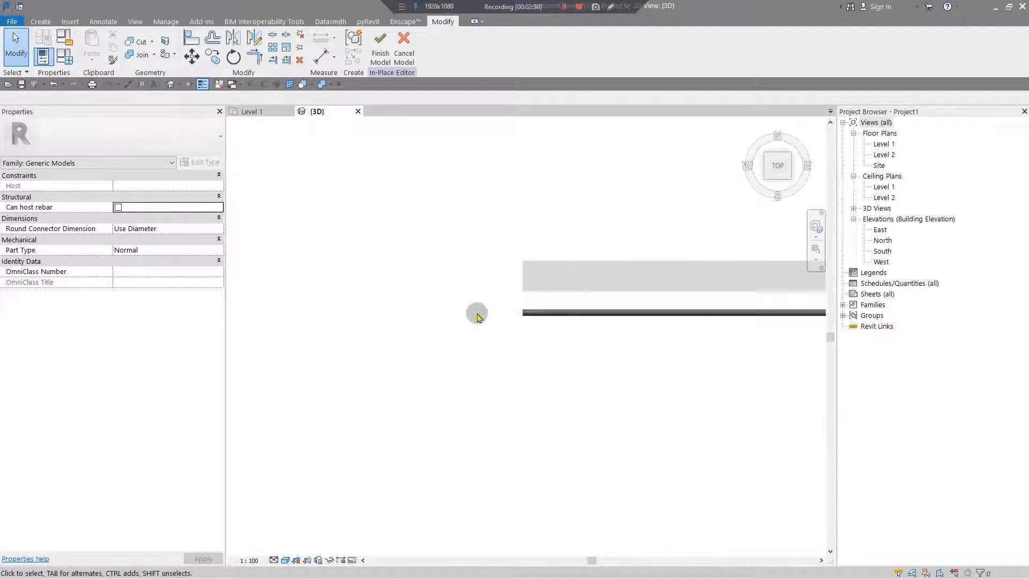
{"action": "middle_click_drag", "start_coordinate": [674, 400], "coordinate": [437, 358]}
{"action": "left_click", "coordinate": [42, 22]}
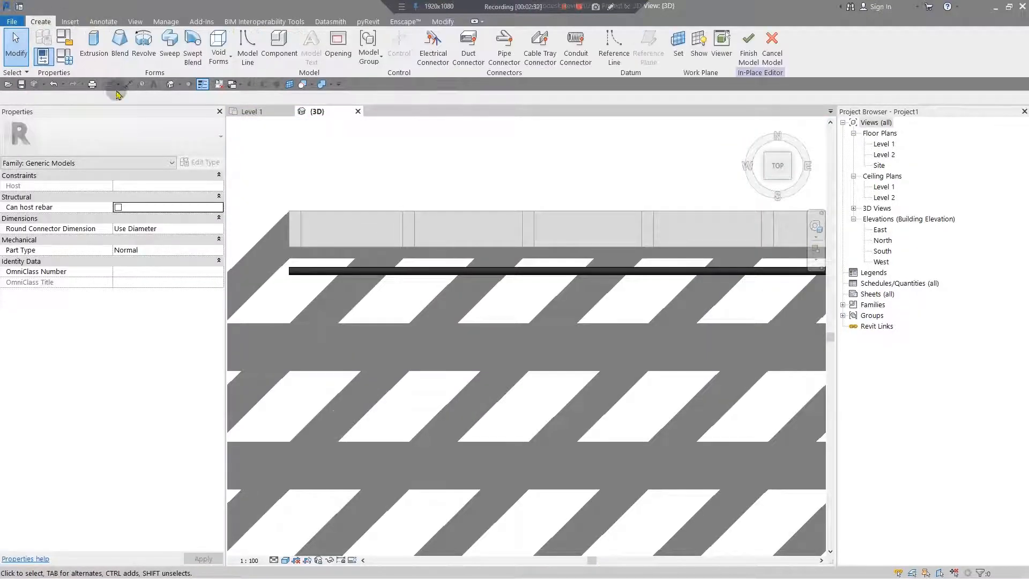
{"action": "left_click", "coordinate": [127, 61]}
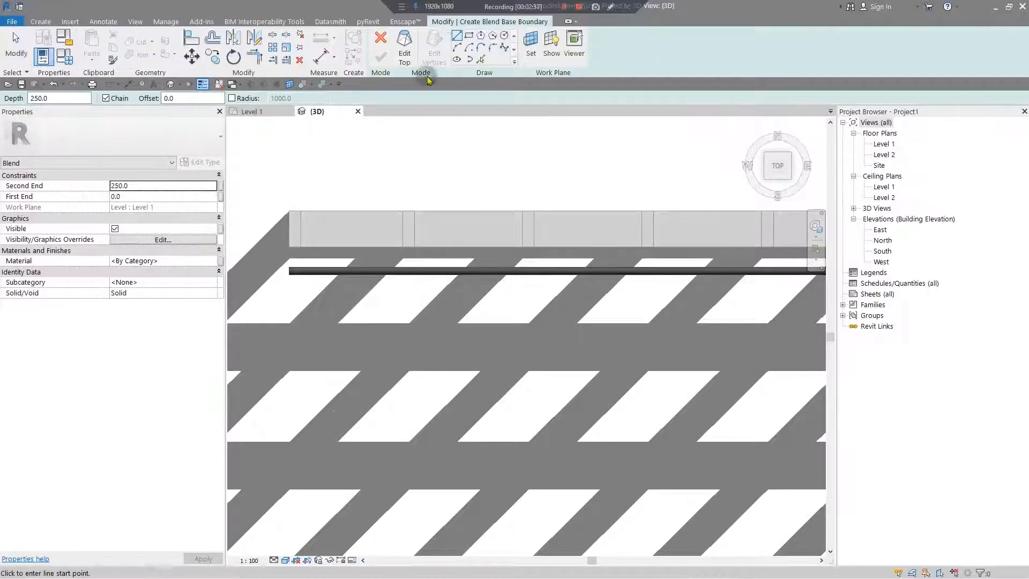
{"action": "scroll", "coordinate": [316, 304], "scroll_direction": "up", "scroll_amount": 2}
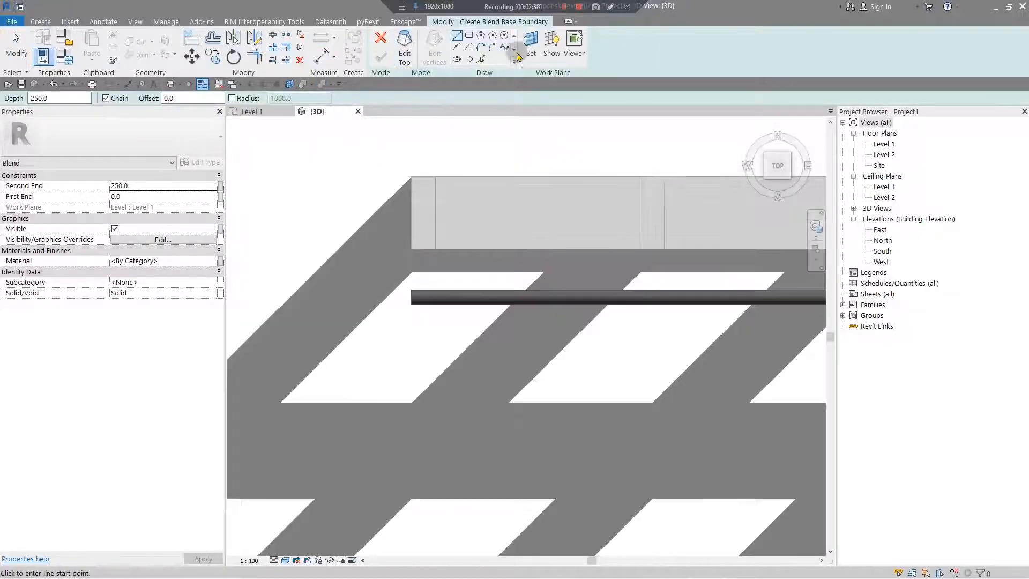
{"action": "left_click", "coordinate": [504, 48]}
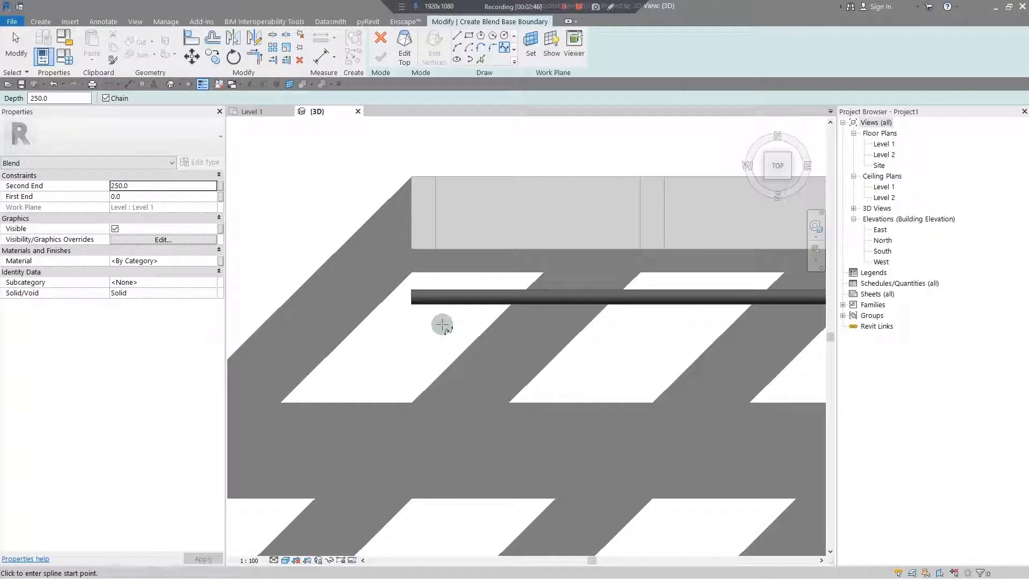
Begin the spline just below the rod's left end and draw its first two crests and troughs across the rod.
{"action": "middle_click_drag", "start_coordinate": [522, 346], "coordinate": [436, 348]}
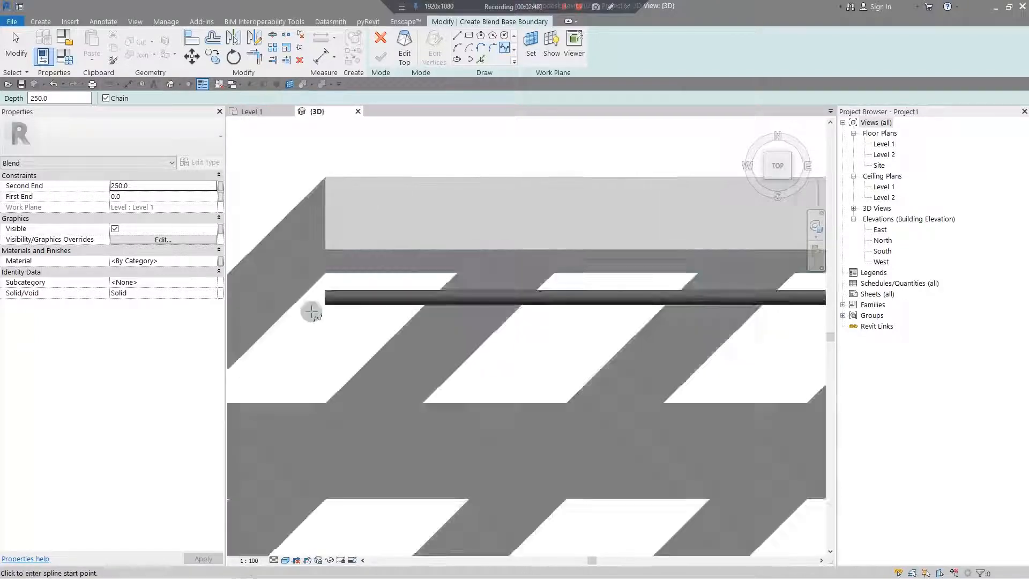
{"action": "scroll", "coordinate": [313, 311], "scroll_direction": "up", "scroll_amount": 3}
{"action": "left_click", "coordinate": [343, 332]}
{"action": "left_click", "coordinate": [377, 250]}
{"action": "left_click", "coordinate": [403, 257]}
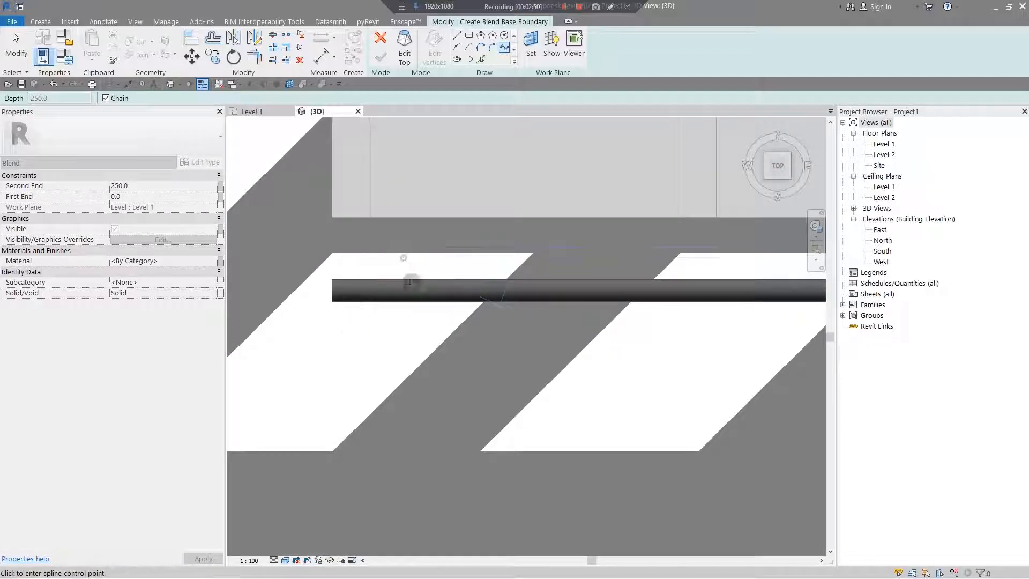
{"action": "left_click", "coordinate": [398, 265]}
{"action": "left_click", "coordinate": [404, 327]}
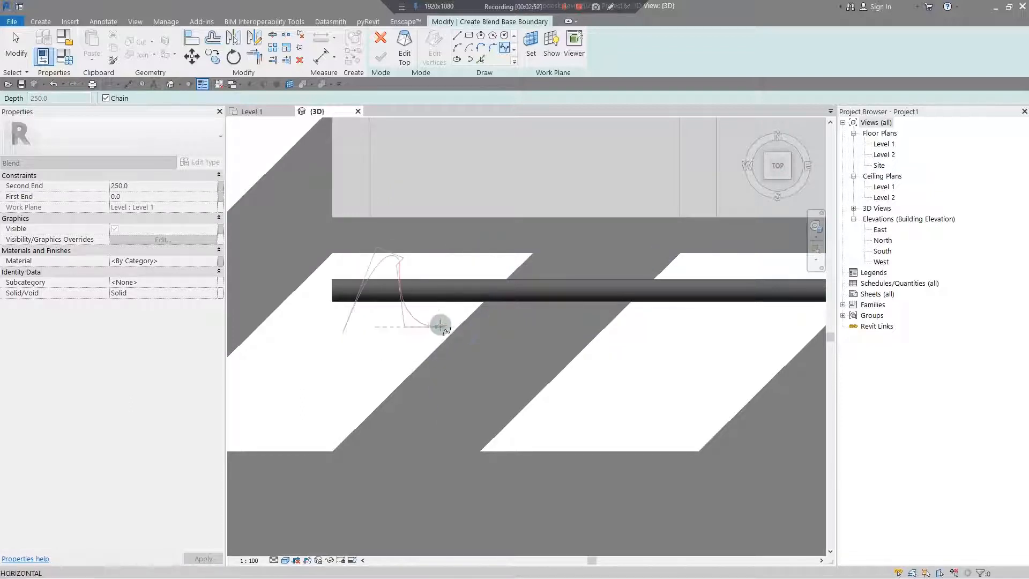
{"action": "left_click", "coordinate": [438, 326]}
{"action": "left_click", "coordinate": [467, 250]}
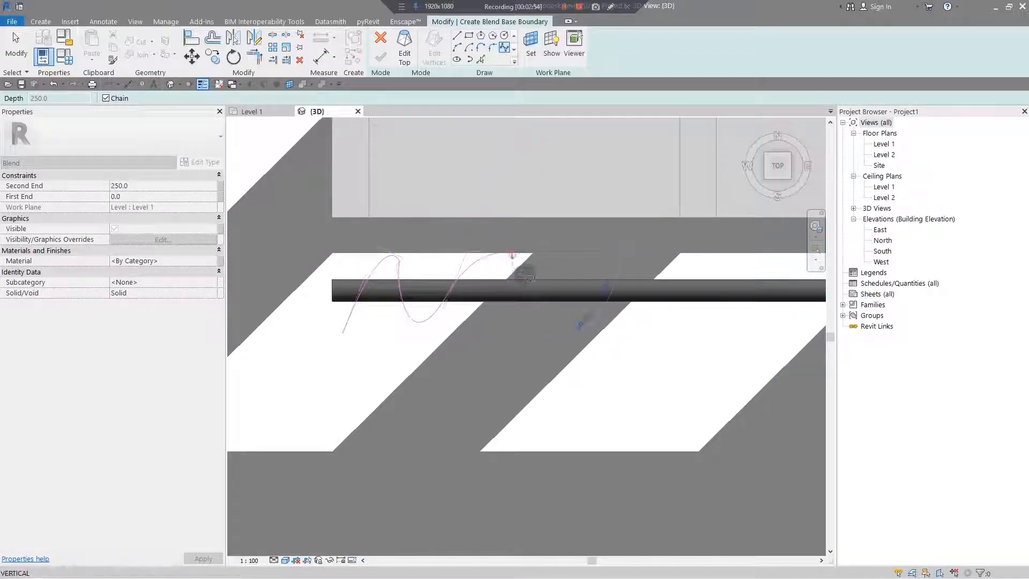
{"action": "left_click", "coordinate": [542, 314]}
Extend the spline along the rod through its third wave and up to the fourth crest.
{"action": "scroll", "coordinate": [547, 320], "scroll_direction": "down", "scroll_amount": 3}
{"action": "middle_click_drag", "start_coordinate": [584, 336], "coordinate": [441, 306]}
{"action": "scroll", "coordinate": [442, 301], "scroll_direction": "up", "scroll_amount": 2}
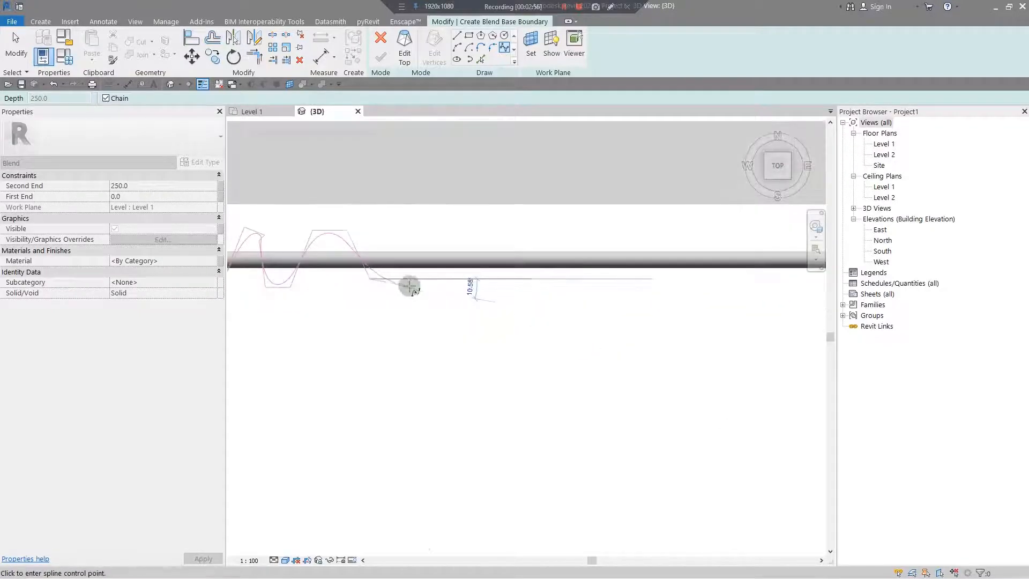
{"action": "left_click", "coordinate": [472, 230]}
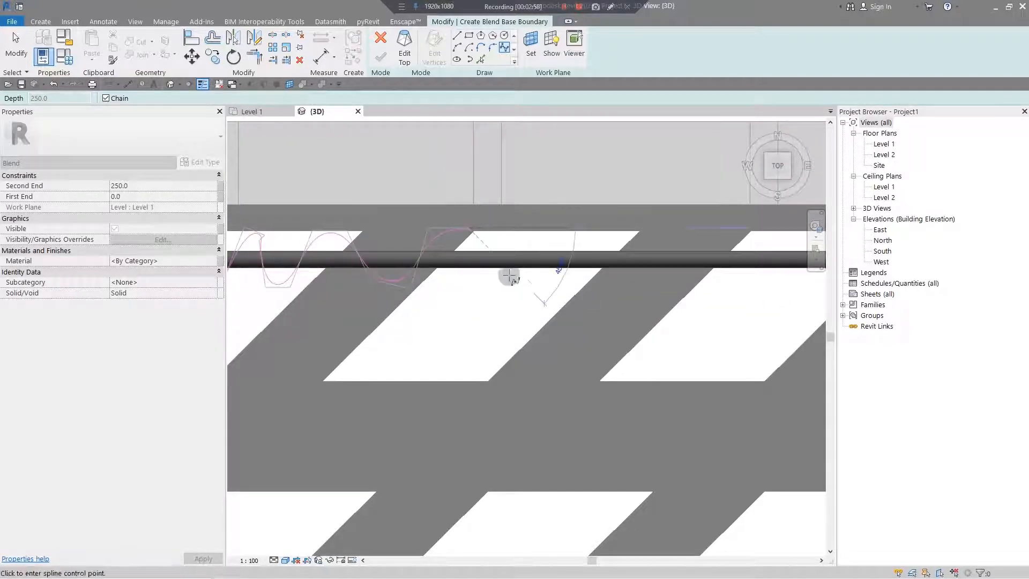
{"action": "left_click", "coordinate": [511, 290]}
{"action": "left_click", "coordinate": [548, 291]}
{"action": "left_click", "coordinate": [542, 230]}
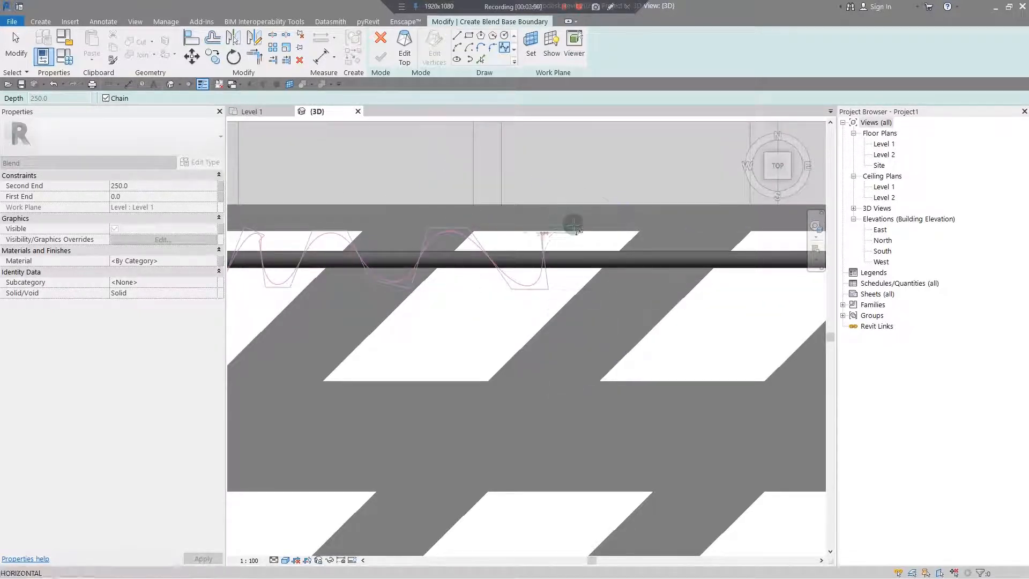
{"action": "left_click", "coordinate": [574, 225]}
Continue the spline from the fourth crest, alternating control points above and below the rod, up to the start of the seventh crest.
{"action": "scroll", "coordinate": [613, 280], "scroll_direction": "down", "scroll_amount": 2}
{"action": "middle_click_drag", "start_coordinate": [613, 281], "coordinate": [456, 253]}
{"action": "scroll", "coordinate": [456, 253], "scroll_direction": "up", "scroll_amount": 2}
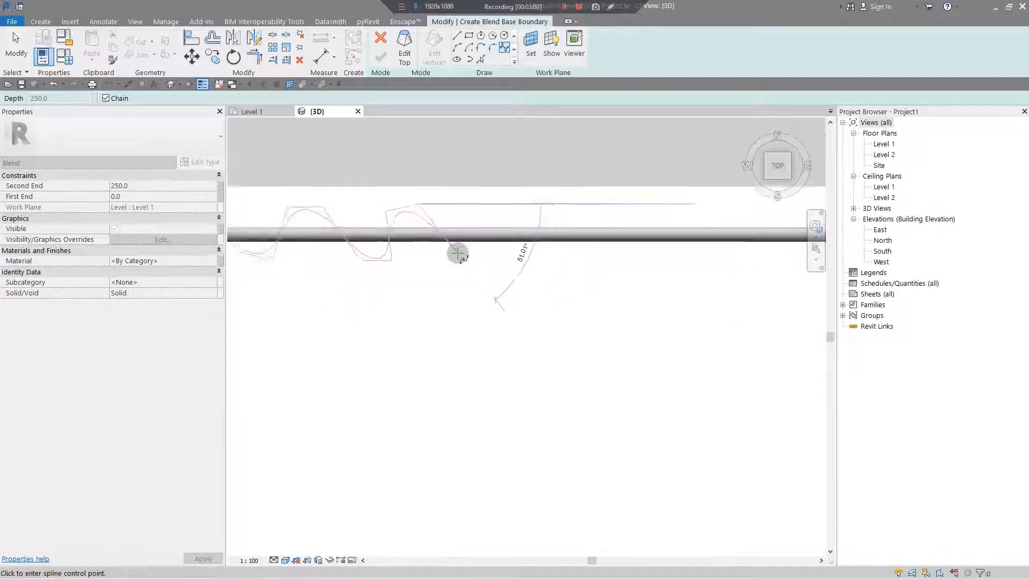
{"action": "left_click", "coordinate": [477, 261]}
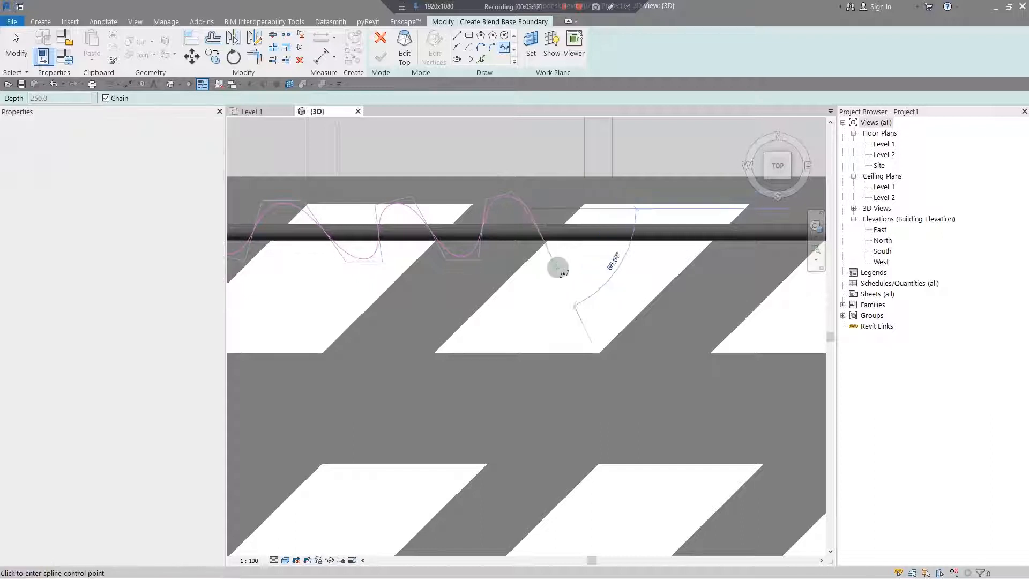
{"action": "left_click", "coordinate": [545, 264]}
{"action": "left_click", "coordinate": [577, 264]}
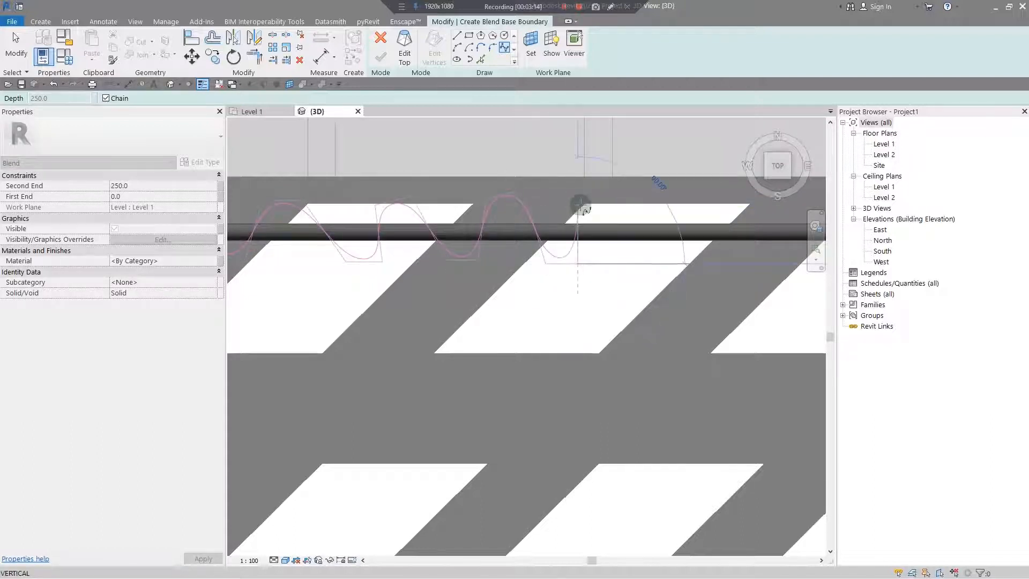
{"action": "scroll", "coordinate": [501, 213], "scroll_direction": "down", "scroll_amount": 1}
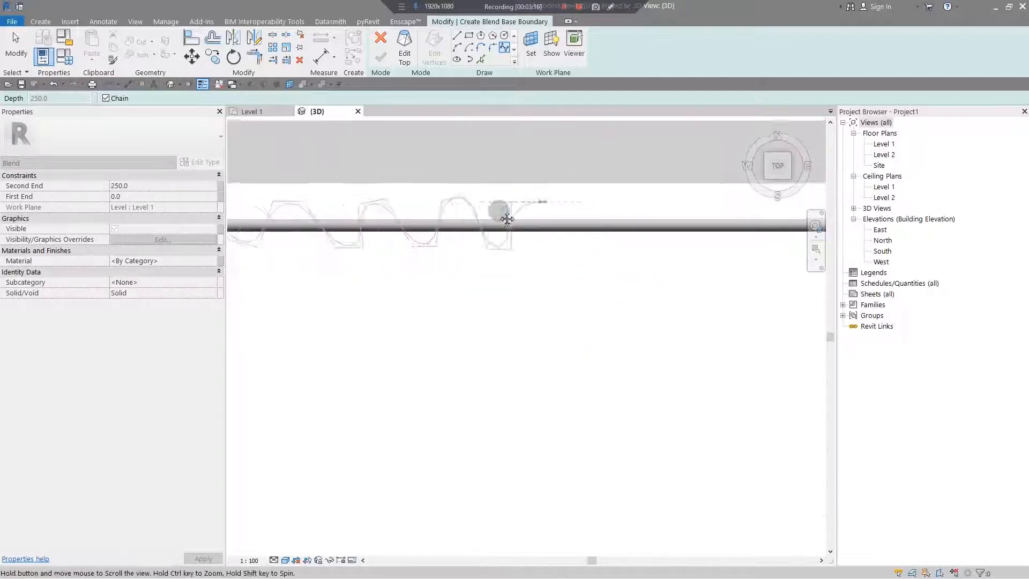
{"action": "scroll", "coordinate": [489, 211], "scroll_direction": "up", "scroll_amount": 2}
{"action": "left_click", "coordinate": [489, 206]}
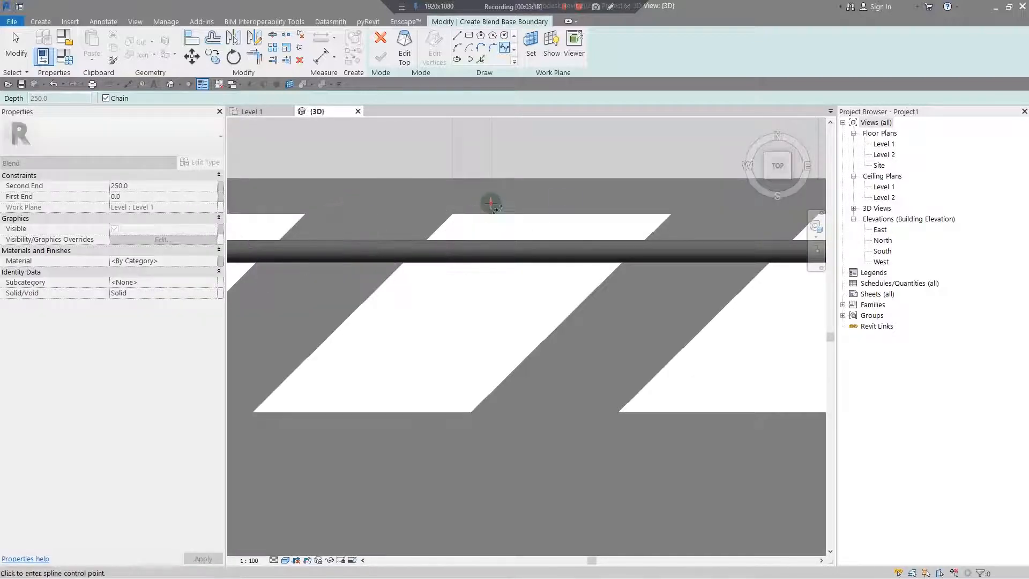
{"action": "left_click", "coordinate": [521, 304]}
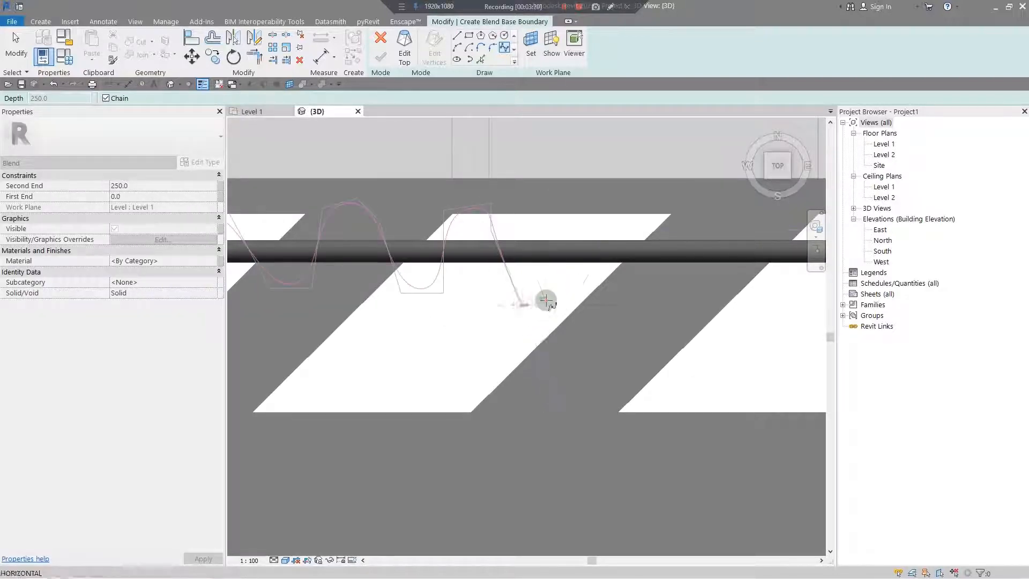
{"action": "left_click", "coordinate": [560, 299]}
{"action": "left_click", "coordinate": [563, 201]}
Draw the spline's last two crests and troughs, and end it with a rising tail at the rod.
{"action": "scroll", "coordinate": [569, 202], "scroll_direction": "down", "scroll_amount": 6}
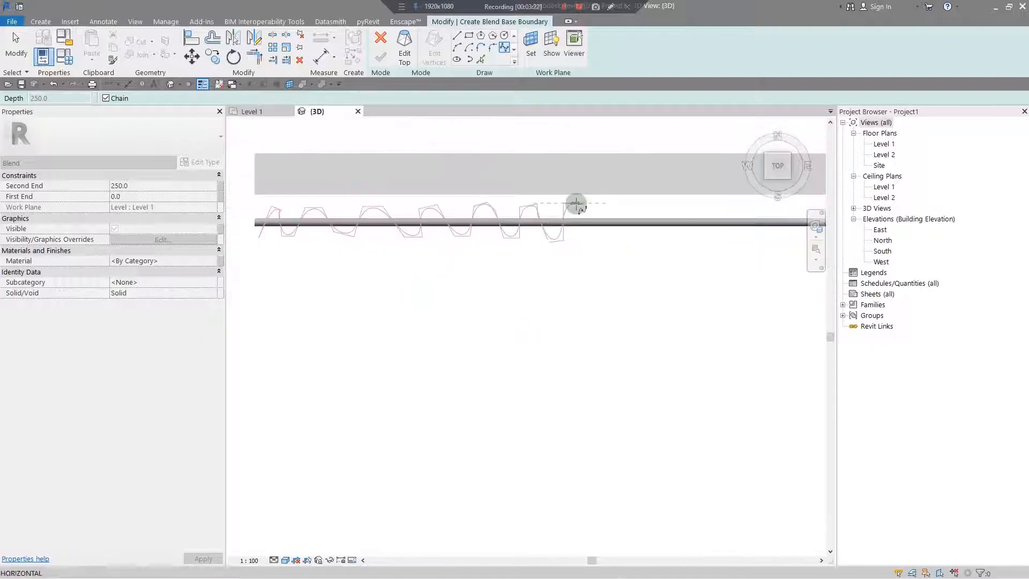
{"action": "scroll", "coordinate": [563, 211], "scroll_direction": "up", "scroll_amount": 5}
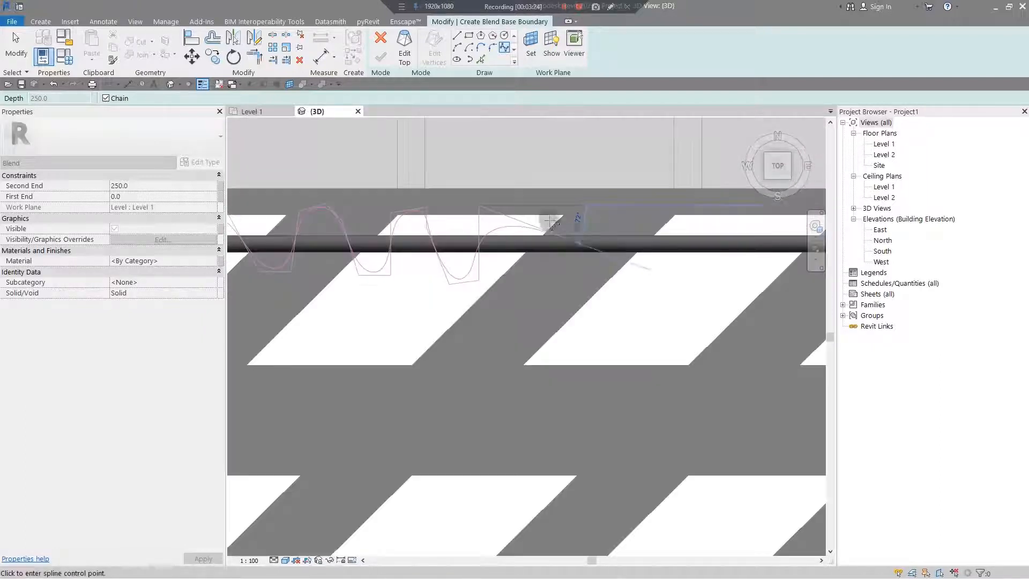
{"action": "scroll", "coordinate": [482, 196], "scroll_direction": "up", "scroll_amount": 4}
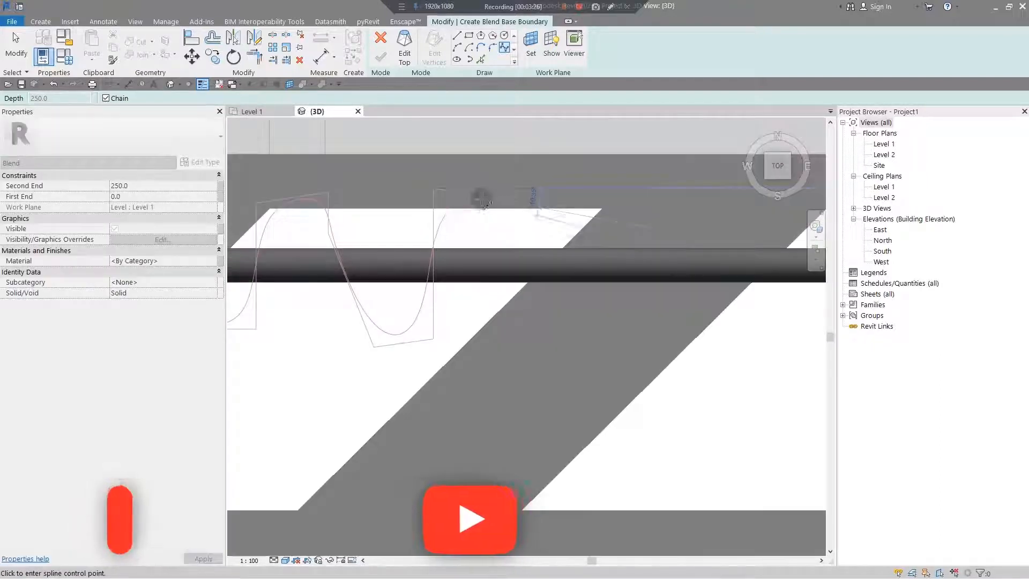
{"action": "left_click", "coordinate": [472, 188]}
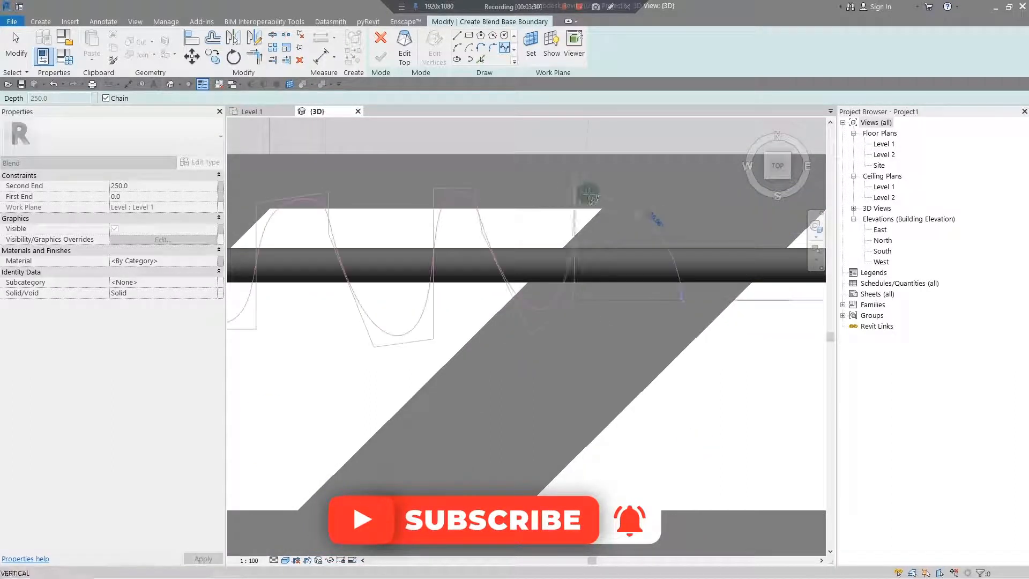
{"action": "left_click", "coordinate": [638, 221]}
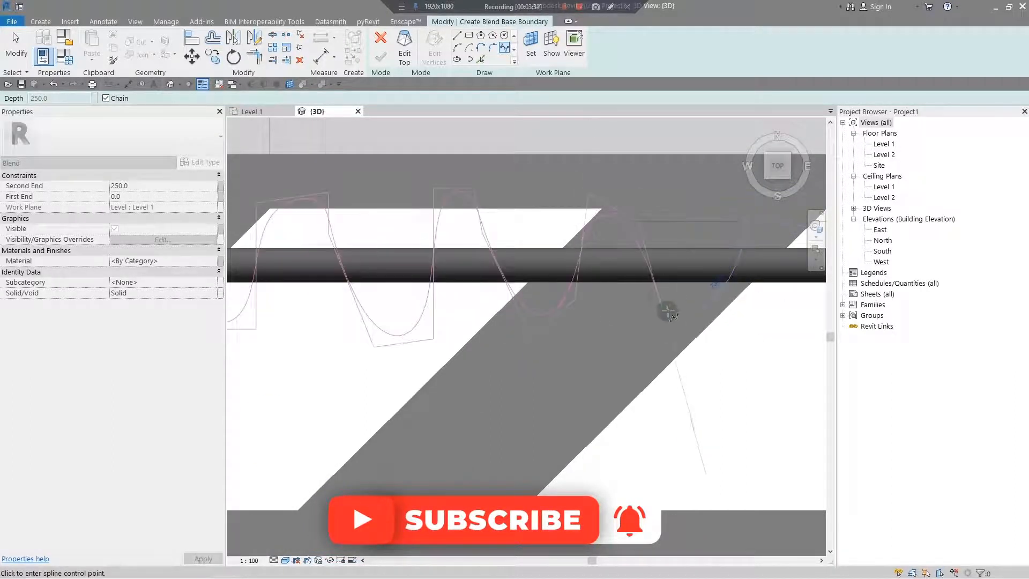
{"action": "left_click", "coordinate": [669, 312]}
{"action": "scroll", "coordinate": [710, 340], "scroll_direction": "down", "scroll_amount": 2}
{"action": "middle_click_drag", "start_coordinate": [715, 345], "coordinate": [605, 337]}
{"action": "scroll", "coordinate": [647, 332], "scroll_direction": "down", "scroll_amount": 1}
{"action": "scroll", "coordinate": [616, 289], "scroll_direction": "up", "scroll_amount": 5}
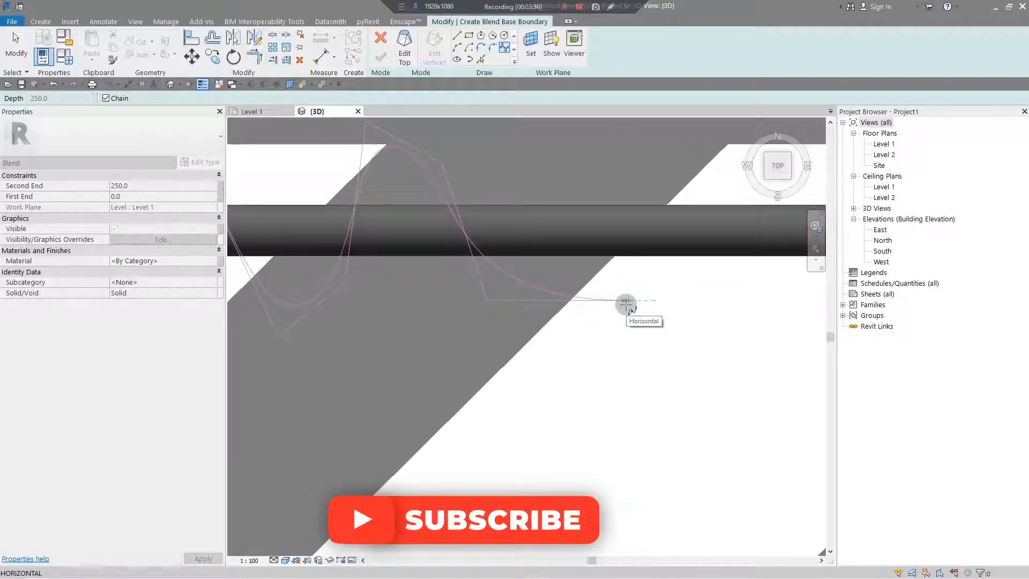
{"action": "scroll", "coordinate": [627, 324], "scroll_direction": "down", "scroll_amount": 2}
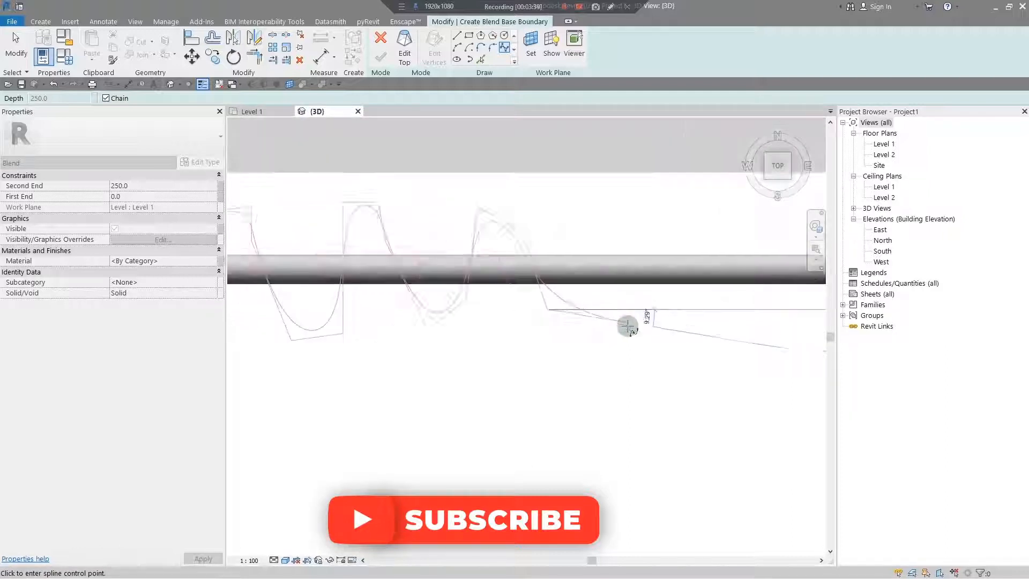
{"action": "scroll", "coordinate": [594, 315], "scroll_direction": "up", "scroll_amount": 2}
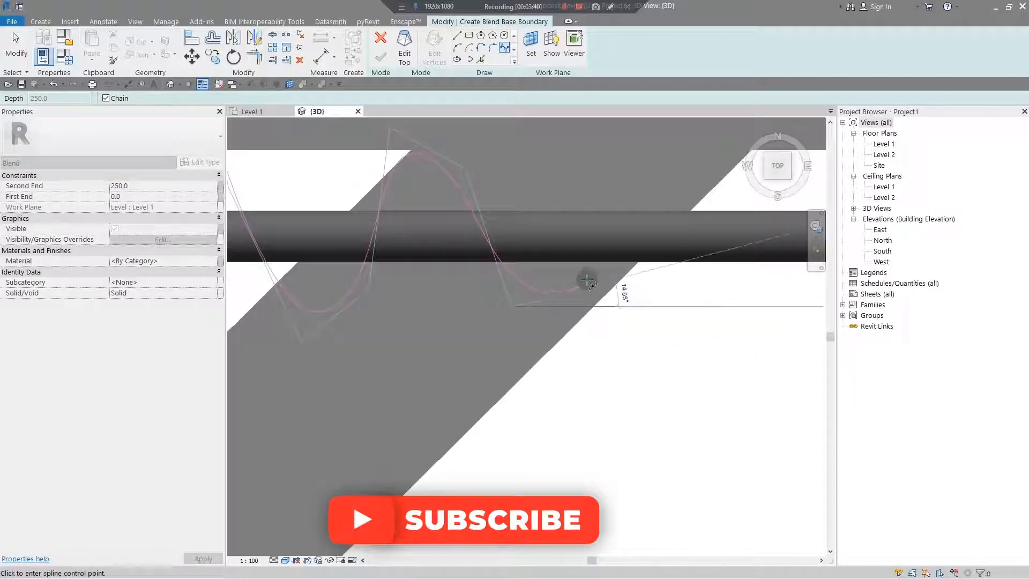
{"action": "left_click", "coordinate": [618, 187]}
{"action": "key", "text": "Escape"}
{"action": "key", "text": "Escape"}
Offset a copy of the wavy spline numerically by 1.0 to form a thin double outline.
{"action": "scroll", "coordinate": [605, 307], "scroll_direction": "down", "scroll_amount": 3}
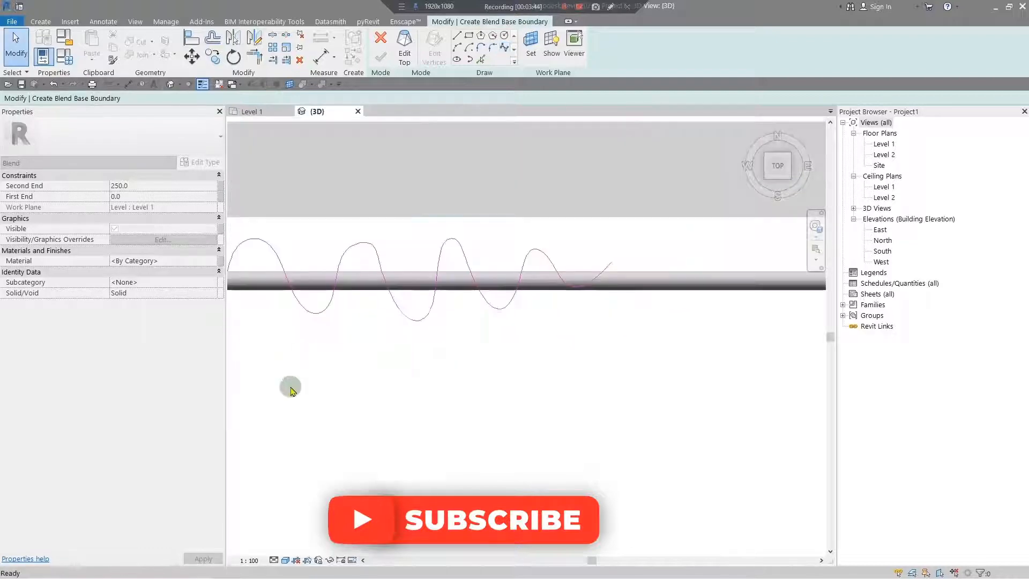
{"action": "scroll", "coordinate": [603, 283], "scroll_direction": "up", "scroll_amount": 1}
{"action": "scroll", "coordinate": [604, 283], "scroll_direction": "down", "scroll_amount": 4}
{"action": "scroll", "coordinate": [361, 358], "scroll_direction": "down", "scroll_amount": 4}
{"action": "middle_click_drag", "start_coordinate": [361, 358], "coordinate": [616, 287]}
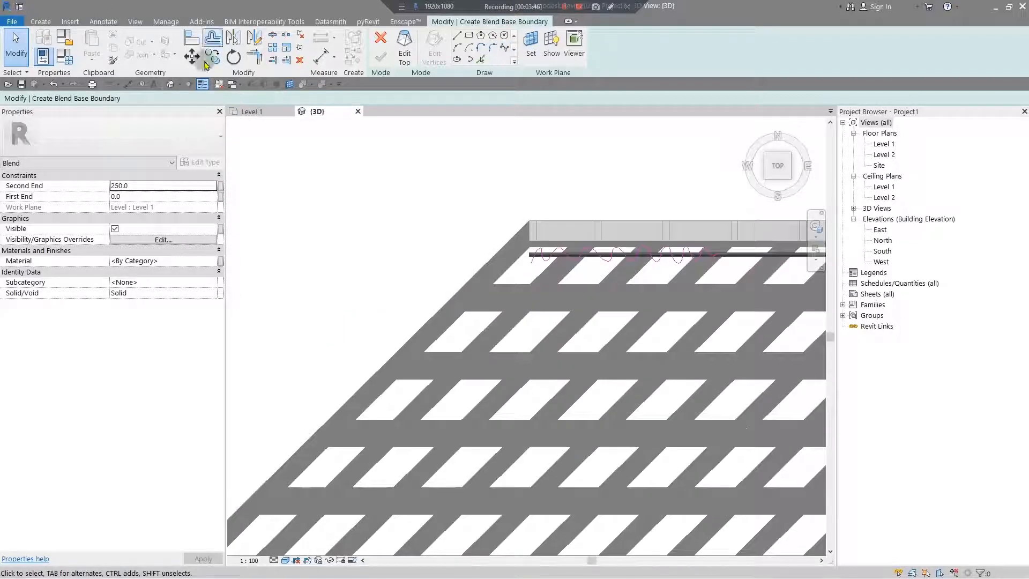
{"action": "left_click", "coordinate": [212, 38]}
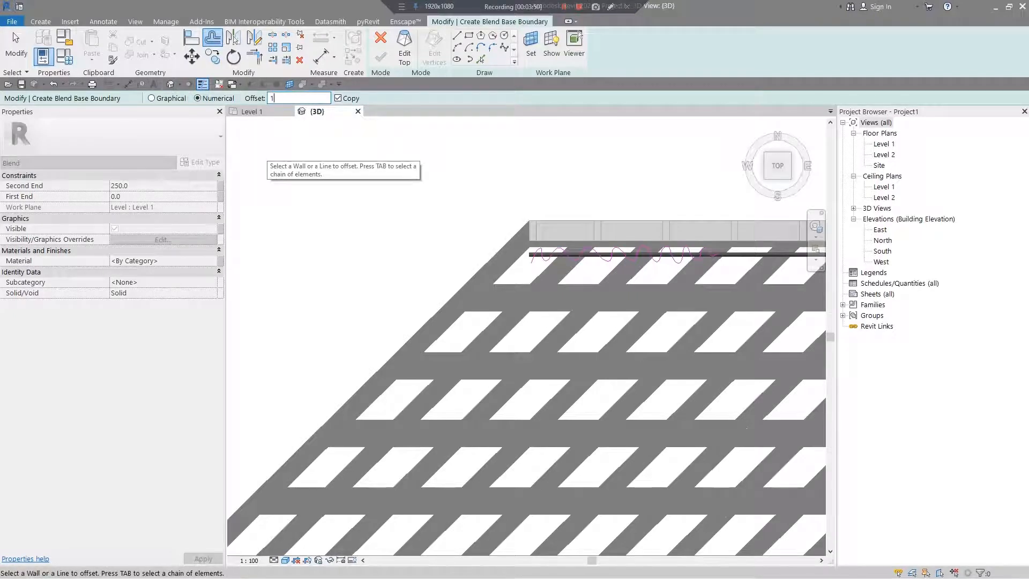
{"action": "scroll", "coordinate": [525, 328], "scroll_direction": "up", "scroll_amount": 6}
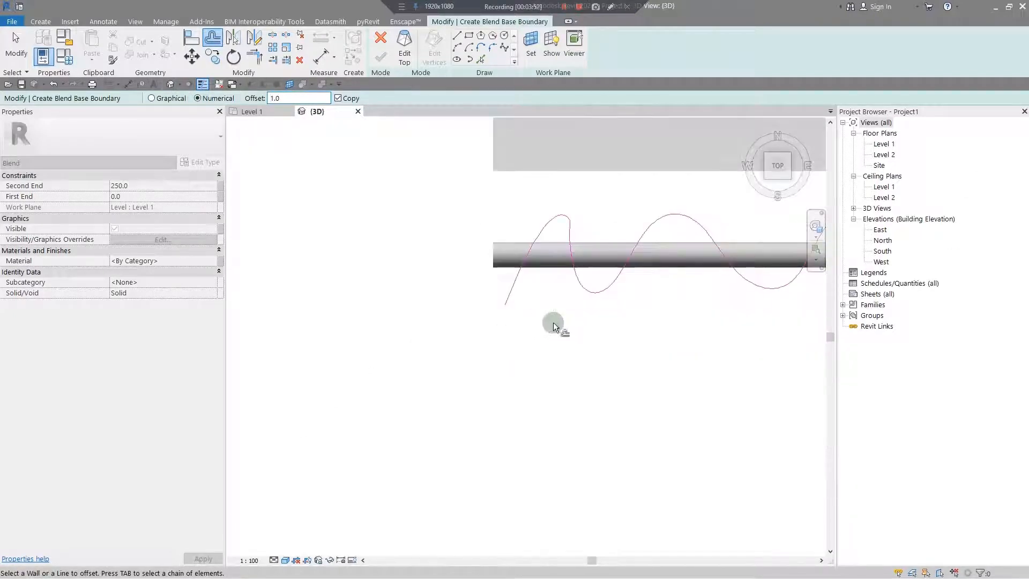
{"action": "left_click", "coordinate": [688, 204]}
{"action": "scroll", "coordinate": [615, 310], "scroll_direction": "down", "scroll_amount": 3}
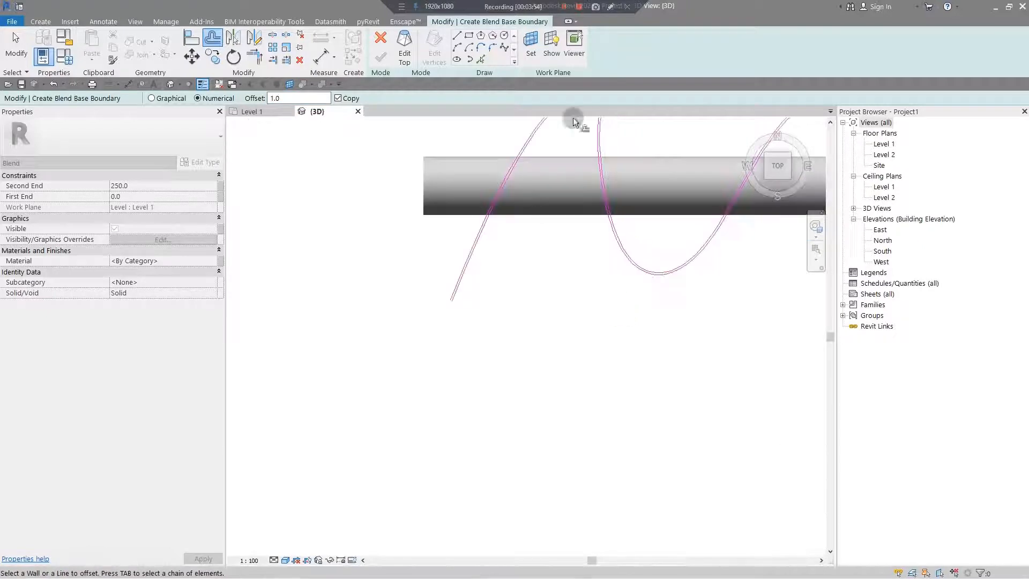
{"action": "key", "text": "Escape"}
Close the left end of the two parallel splines with a straight line between their endpoints.
{"action": "scroll", "coordinate": [444, 300], "scroll_direction": "up", "scroll_amount": 7}
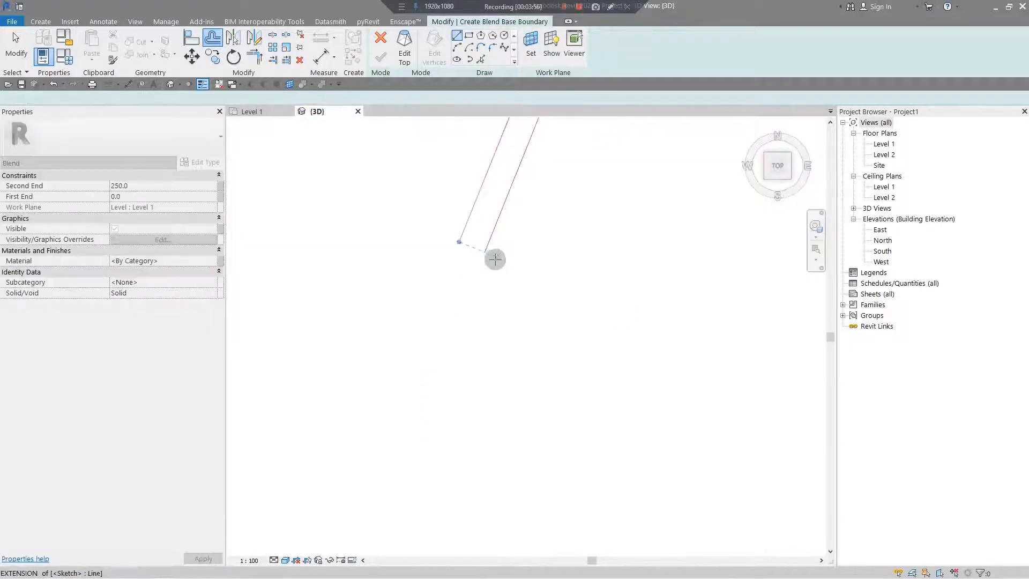
{"action": "left_click", "coordinate": [478, 245]}
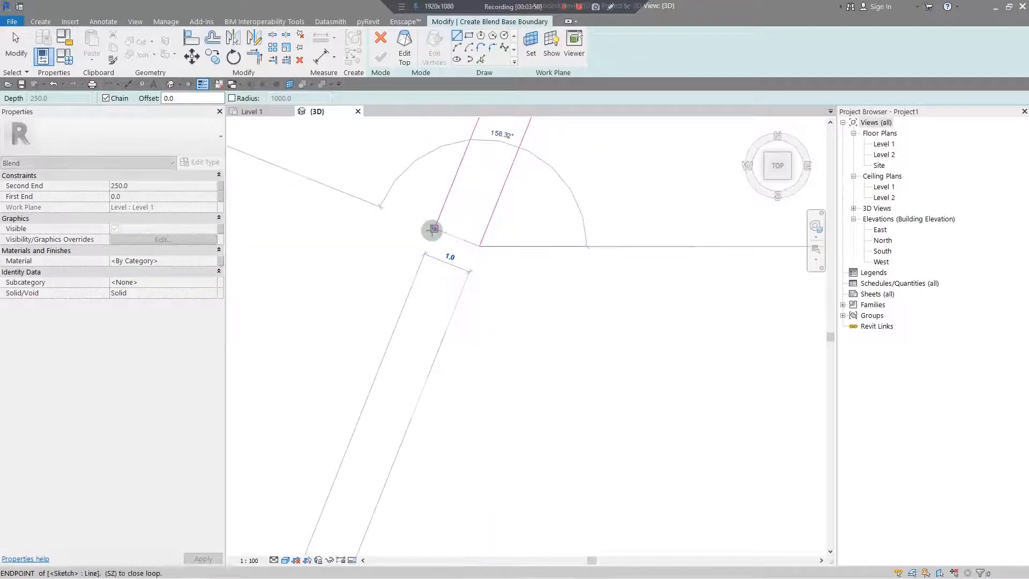
{"action": "left_click", "coordinate": [433, 229]}
Close the right end of the double spline outline with a straight line, completing the blend's base boundary.
{"action": "scroll", "coordinate": [544, 400], "scroll_direction": "down", "scroll_amount": 6}
{"action": "scroll", "coordinate": [548, 395], "scroll_direction": "down", "scroll_amount": 9}
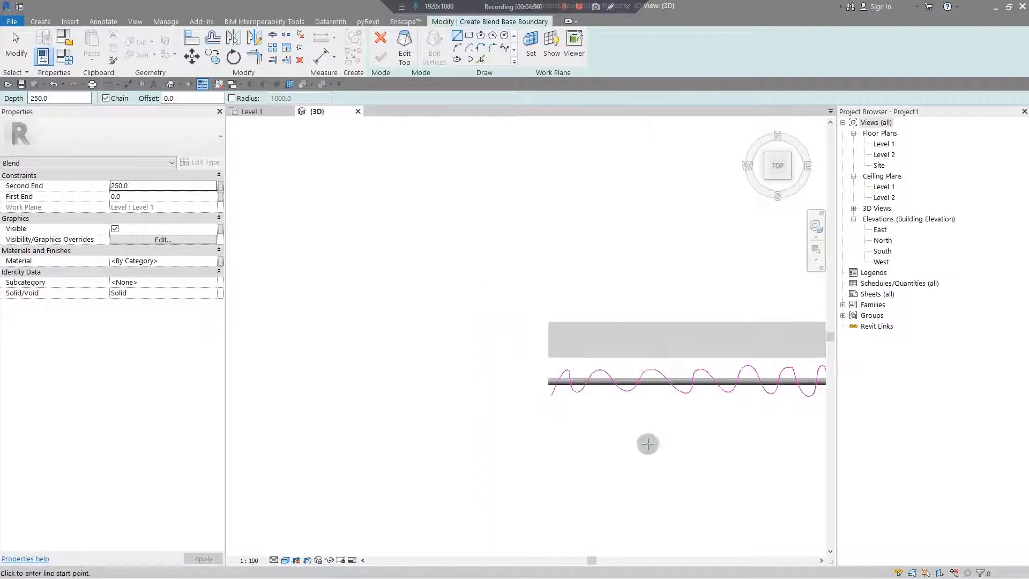
{"action": "middle_click_drag", "start_coordinate": [647, 443], "coordinate": [322, 332]}
{"action": "scroll", "coordinate": [538, 275], "scroll_direction": "up", "scroll_amount": 3}
{"action": "middle_click_drag", "start_coordinate": [539, 274], "coordinate": [435, 236]}
{"action": "scroll", "coordinate": [435, 236], "scroll_direction": "up", "scroll_amount": 6}
{"action": "scroll", "coordinate": [420, 121], "scroll_direction": "up", "scroll_amount": 3}
{"action": "middle_click_drag", "start_coordinate": [482, 305], "coordinate": [565, 503]}
{"action": "scroll", "coordinate": [583, 269], "scroll_direction": "up", "scroll_amount": 3}
{"action": "middle_click_drag", "start_coordinate": [583, 269], "coordinate": [660, 233]}
{"action": "left_click", "coordinate": [646, 231]}
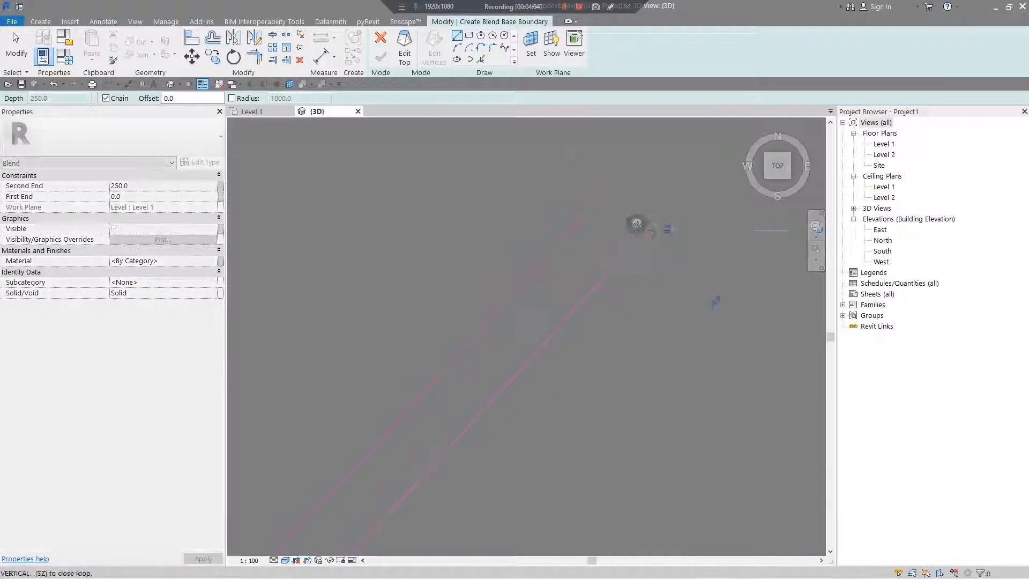
{"action": "left_click", "coordinate": [603, 193]}
{"action": "scroll", "coordinate": [619, 341], "scroll_direction": "down", "scroll_amount": 12}
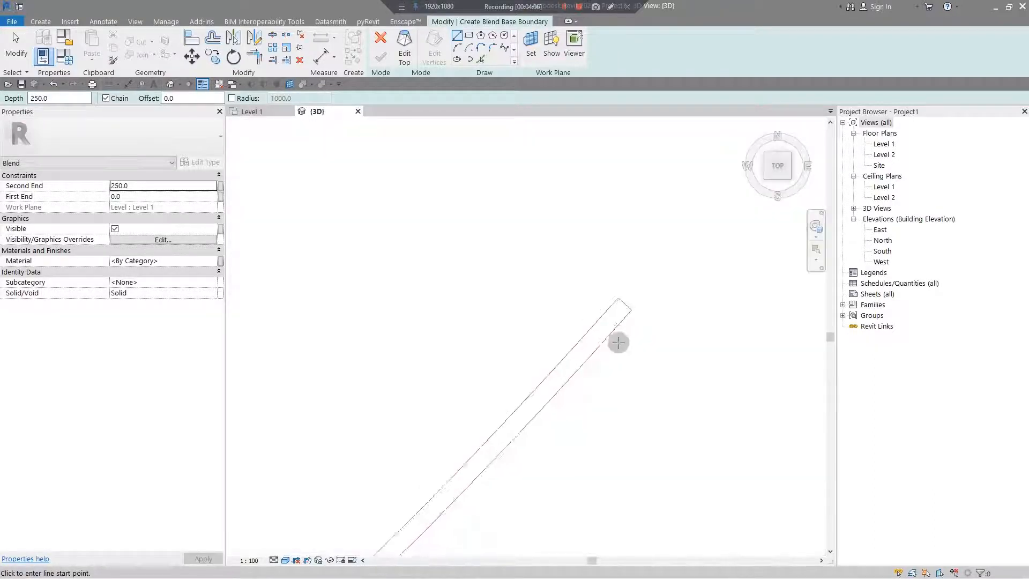
{"action": "key", "text": "Escape"}
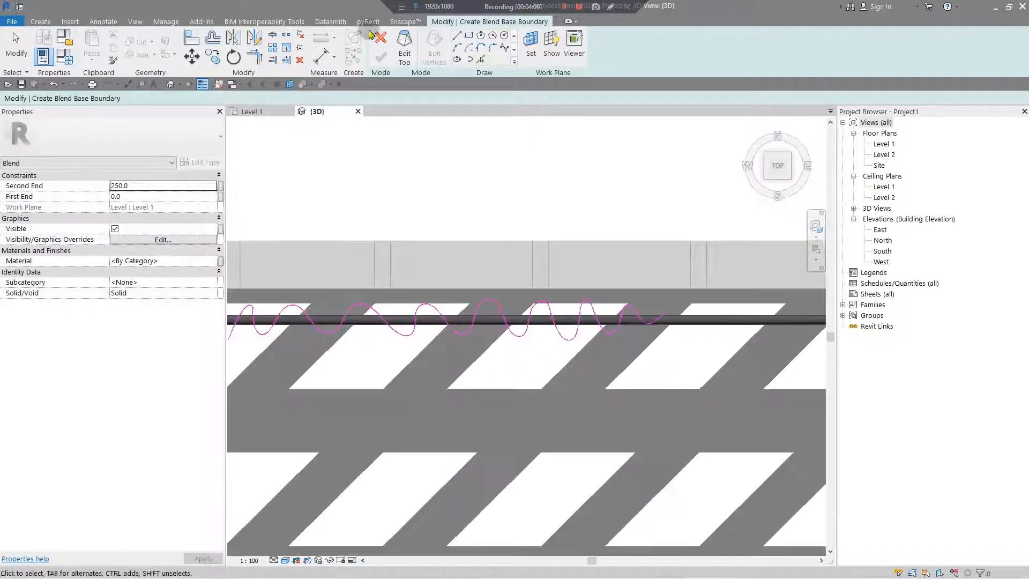
Switch to the blend's top boundary and start a spline at the rod's left end, shaping its first trough and following crest.
{"action": "left_click", "coordinate": [406, 57]}
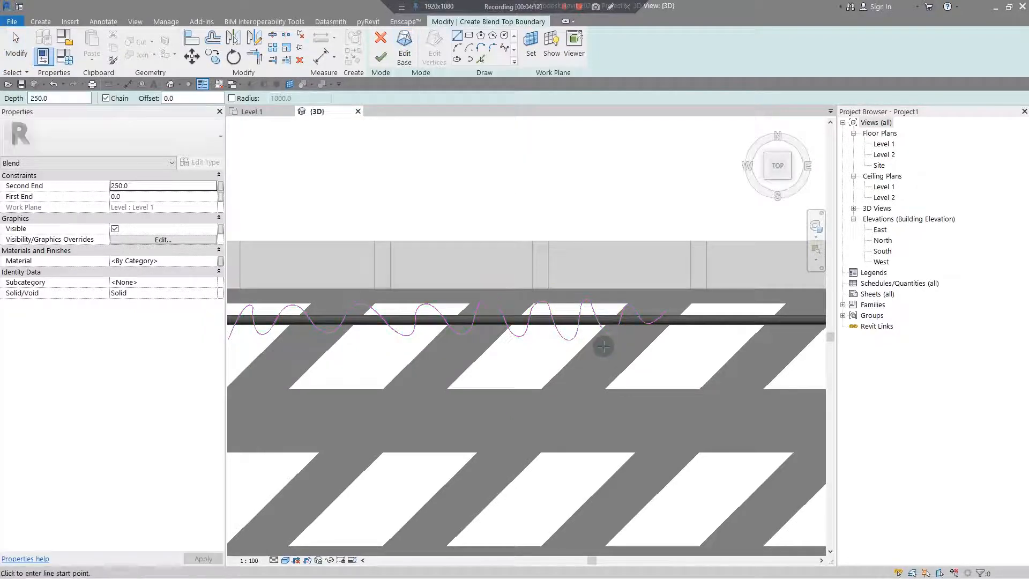
{"action": "scroll", "coordinate": [450, 345], "scroll_direction": "up", "scroll_amount": 5}
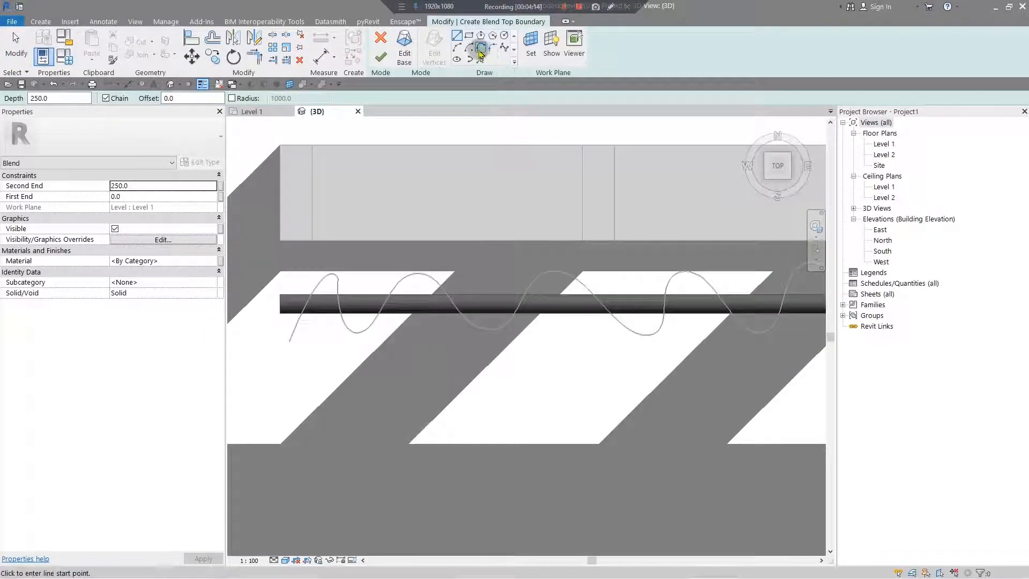
{"action": "left_click", "coordinate": [503, 48]}
{"action": "scroll", "coordinate": [323, 294], "scroll_direction": "up", "scroll_amount": 4}
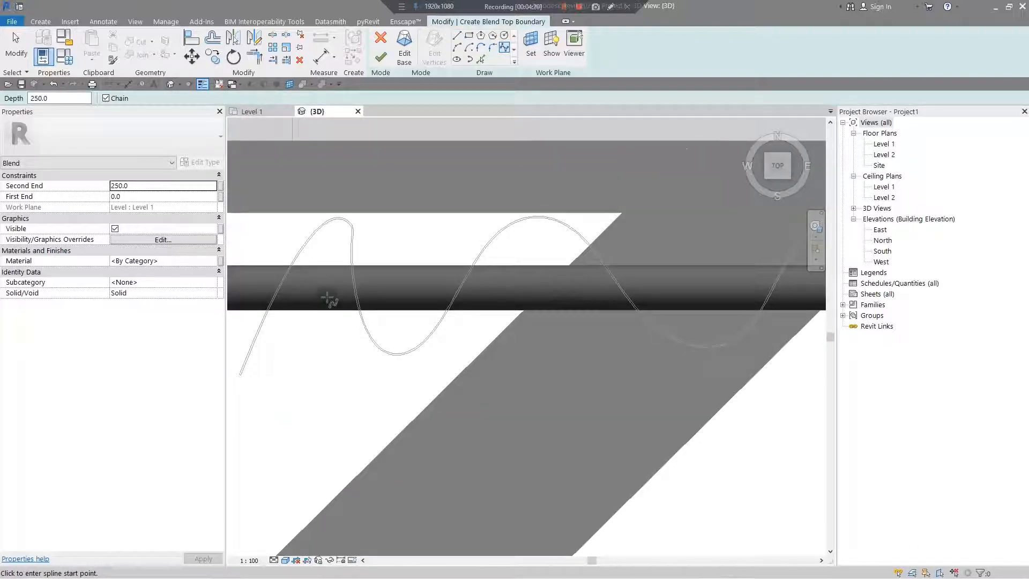
{"action": "scroll", "coordinate": [326, 298], "scroll_direction": "down", "scroll_amount": 4}
{"action": "scroll", "coordinate": [421, 260], "scroll_direction": "up", "scroll_amount": 5}
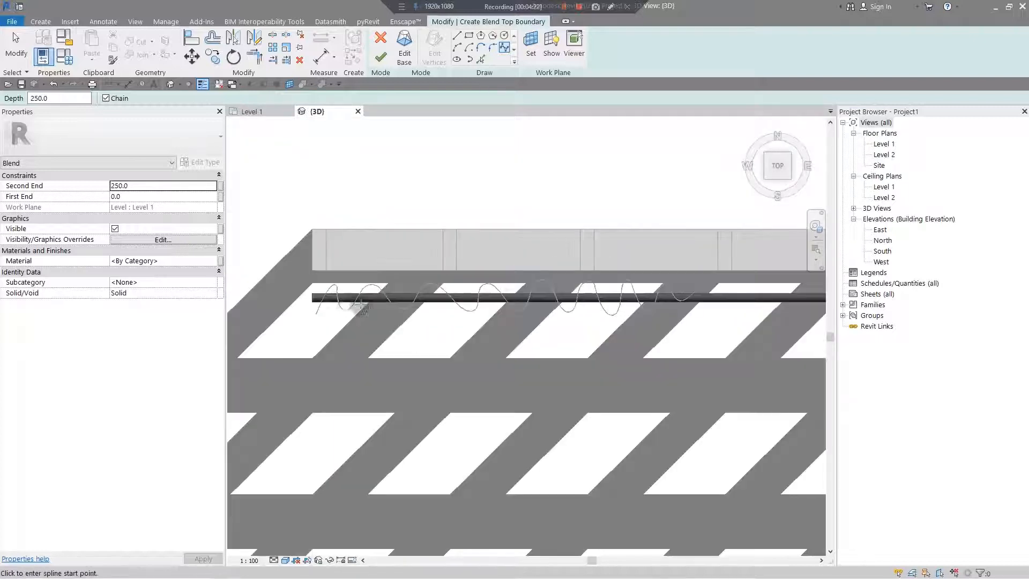
{"action": "scroll", "coordinate": [294, 283], "scroll_direction": "down", "scroll_amount": 5}
{"action": "scroll", "coordinate": [361, 269], "scroll_direction": "up", "scroll_amount": 3}
{"action": "scroll", "coordinate": [322, 232], "scroll_direction": "down", "scroll_amount": 3}
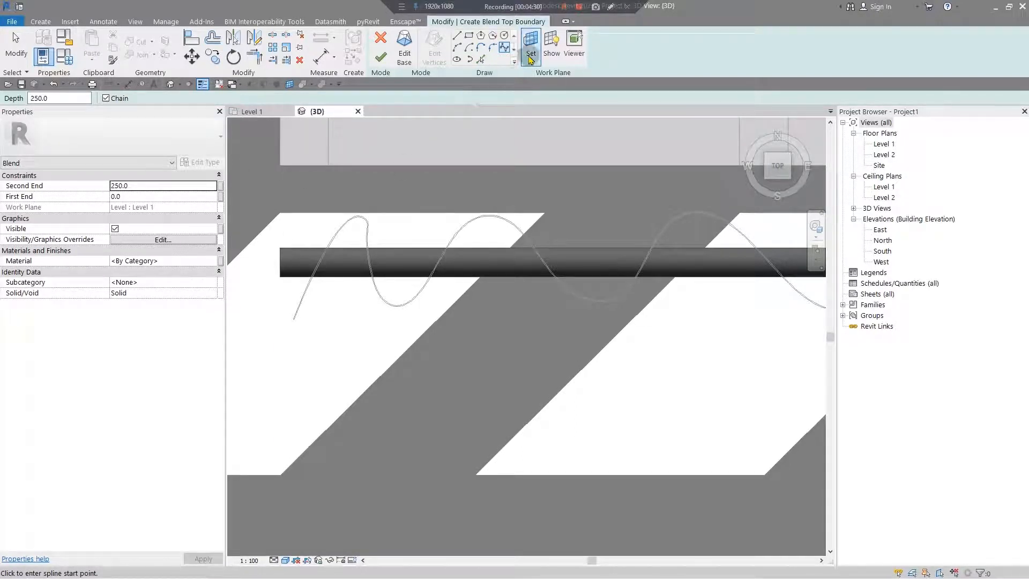
{"action": "scroll", "coordinate": [254, 243], "scroll_direction": "up", "scroll_amount": 3}
{"action": "left_click", "coordinate": [326, 217]}
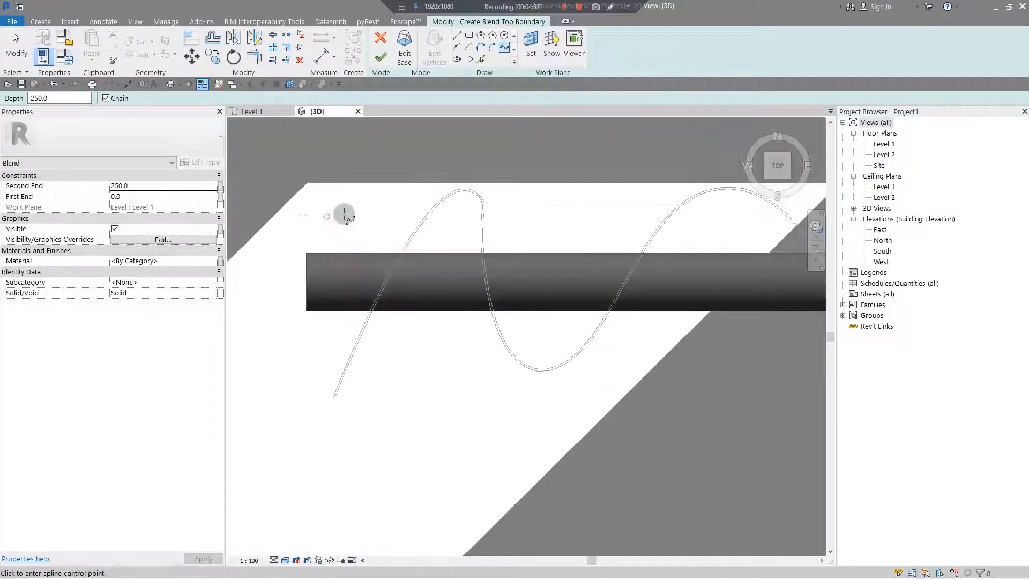
{"action": "left_click", "coordinate": [382, 207]}
{"action": "left_click", "coordinate": [437, 378]}
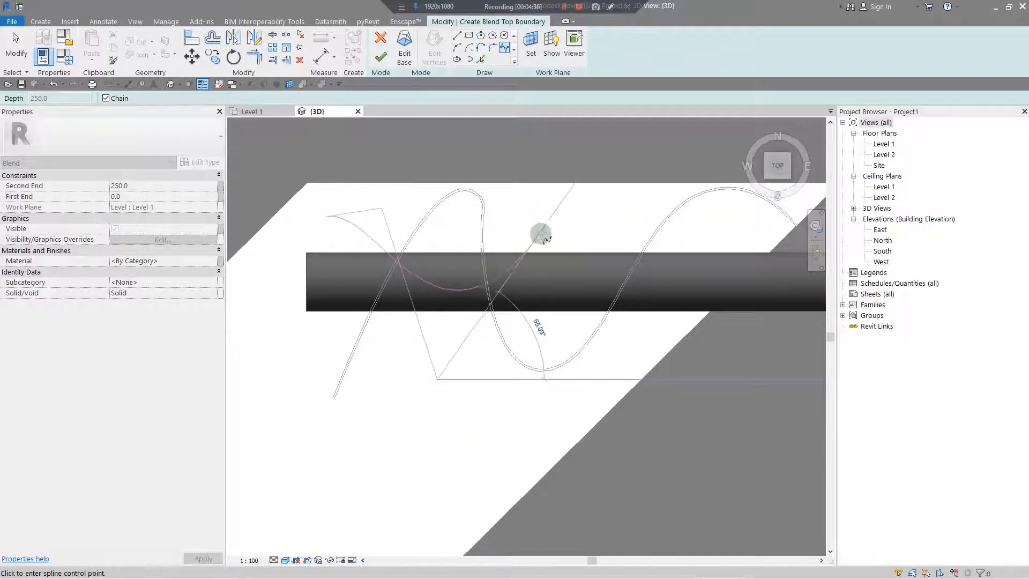
{"action": "left_click", "coordinate": [516, 337]}
{"action": "left_click", "coordinate": [574, 193]}
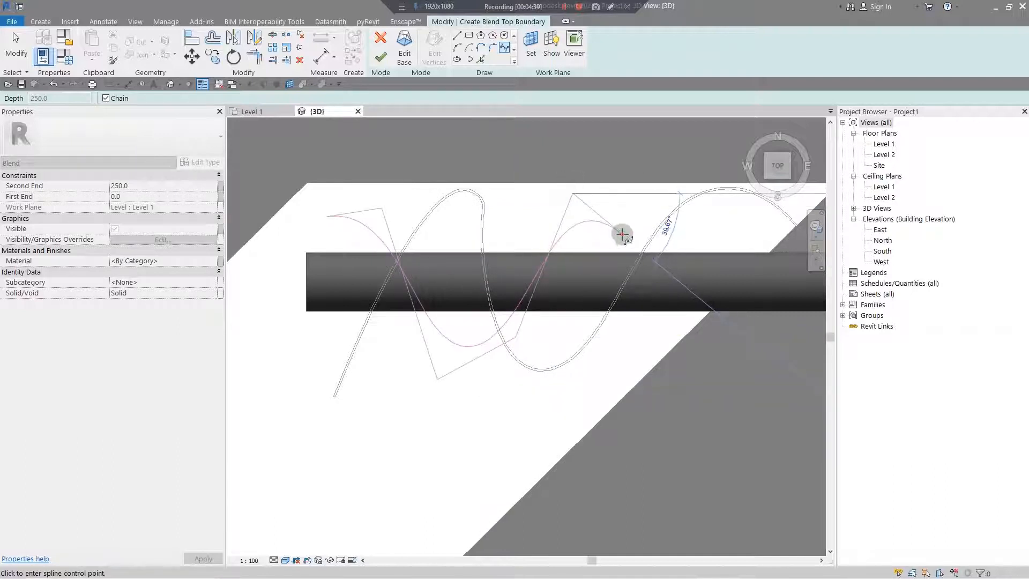
Continue the top-boundary spline along the rod with a trough, a crest and the start of another trough.
{"action": "scroll", "coordinate": [696, 365], "scroll_direction": "down", "scroll_amount": 3}
{"action": "middle_click_drag", "start_coordinate": [696, 366], "coordinate": [416, 351]}
{"action": "scroll", "coordinate": [429, 349], "scroll_direction": "up", "scroll_amount": 1}
{"action": "left_click", "coordinate": [433, 347]}
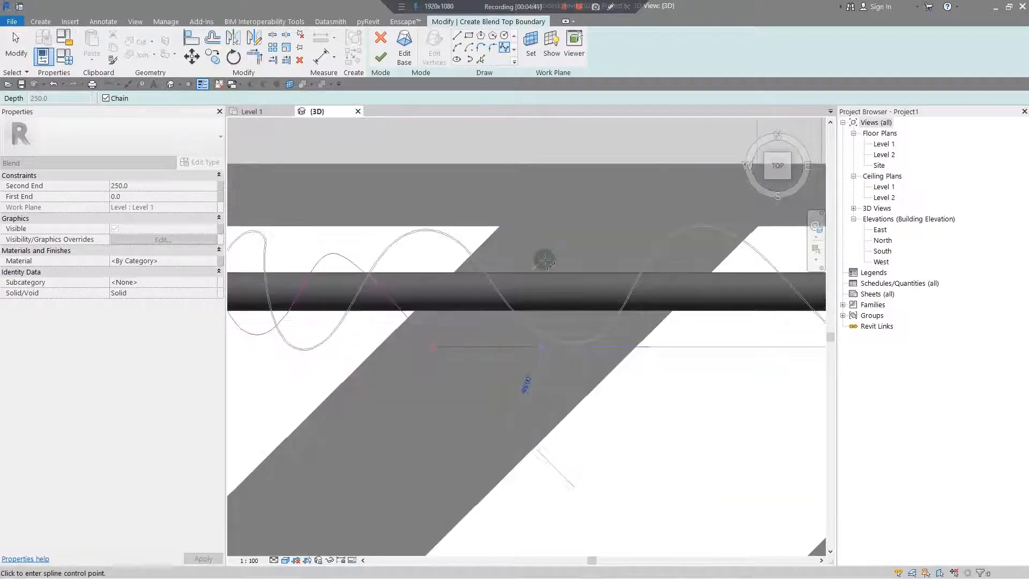
{"action": "left_click", "coordinate": [539, 246]}
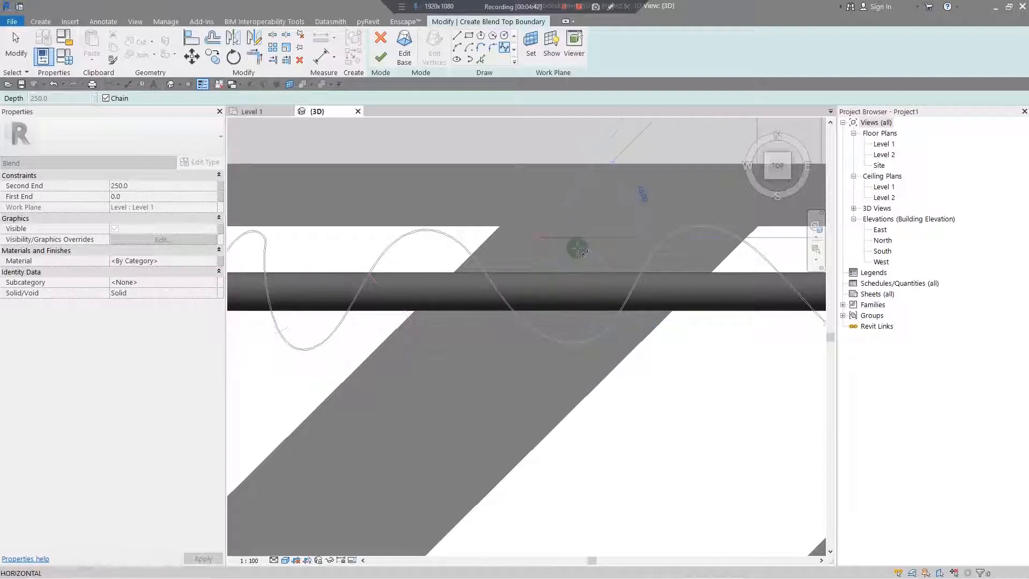
{"action": "left_click", "coordinate": [576, 253]}
{"action": "left_click", "coordinate": [651, 346]}
Extend the top-boundary spline along the middle of the rod with the next crests and troughs across it.
{"action": "scroll", "coordinate": [652, 347], "scroll_direction": "down", "scroll_amount": 5}
{"action": "middle_click_drag", "start_coordinate": [652, 347], "coordinate": [380, 342]}
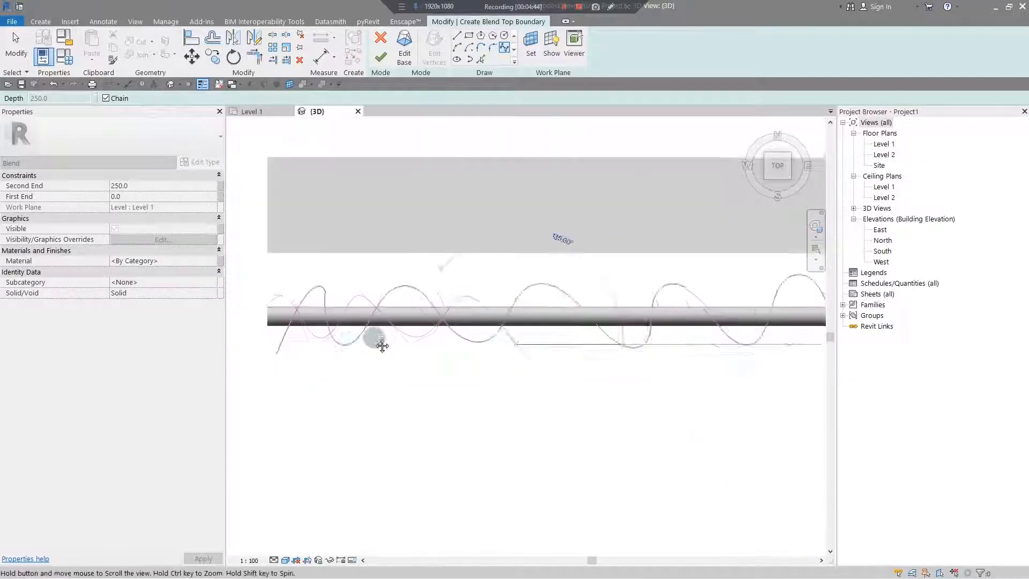
{"action": "scroll", "coordinate": [380, 343], "scroll_direction": "up", "scroll_amount": 4}
{"action": "left_click", "coordinate": [415, 260]}
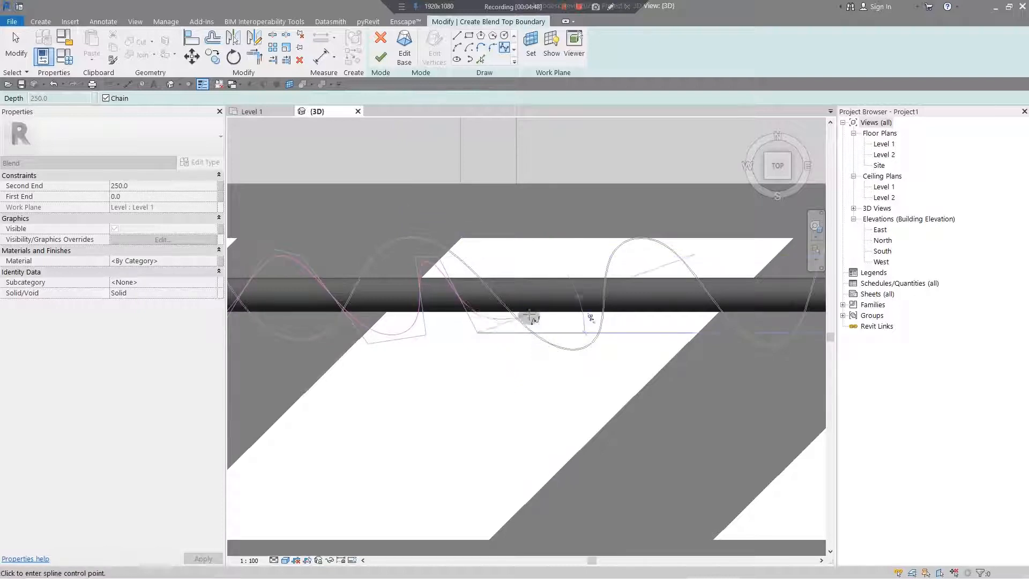
{"action": "left_click", "coordinate": [520, 254]}
{"action": "scroll", "coordinate": [592, 254], "scroll_direction": "down", "scroll_amount": 2}
{"action": "middle_click_drag", "start_coordinate": [592, 255], "coordinate": [392, 252]}
{"action": "scroll", "coordinate": [392, 251], "scroll_direction": "up", "scroll_amount": 2}
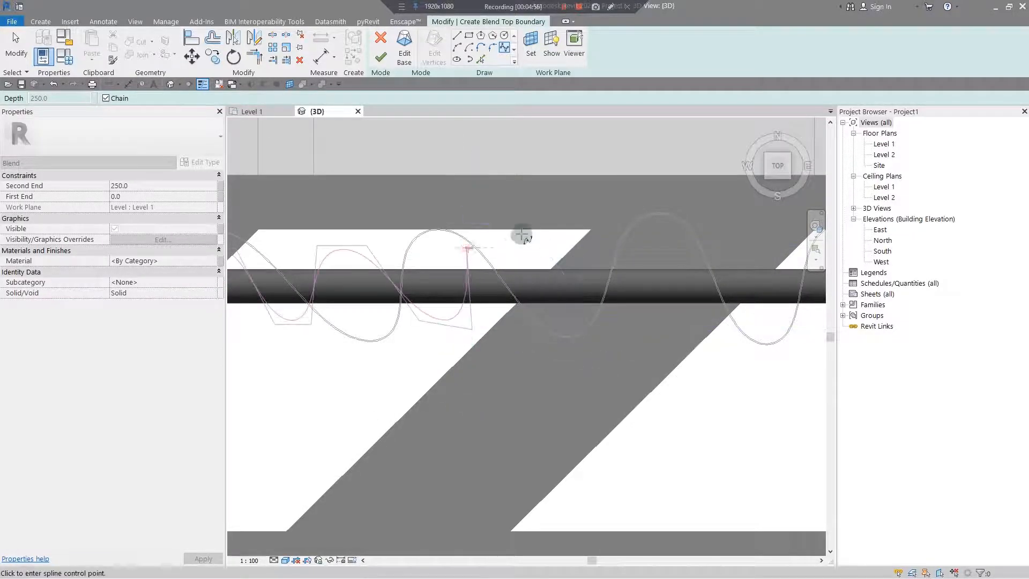
Place a spline trough below the rod, followed by a two-point crest above it.
{"action": "scroll", "coordinate": [607, 331], "scroll_direction": "down", "scroll_amount": 3}
{"action": "middle_click_drag", "start_coordinate": [607, 331], "coordinate": [398, 323]}
{"action": "scroll", "coordinate": [397, 323], "scroll_direction": "up", "scroll_amount": 4}
{"action": "left_click", "coordinate": [452, 324]}
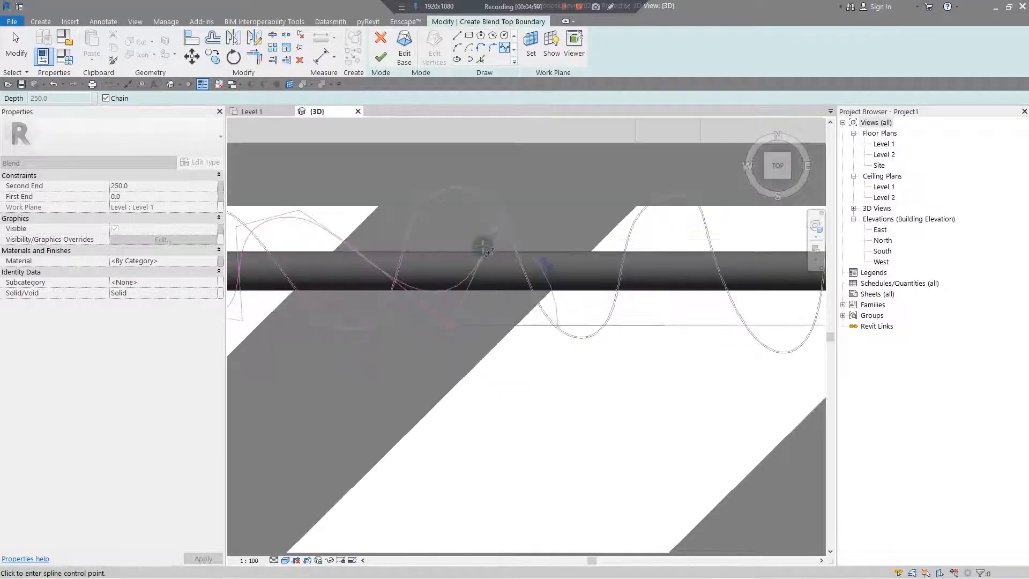
{"action": "left_click", "coordinate": [516, 191]}
{"action": "left_click", "coordinate": [556, 206]}
Carry the spline down through two more troughs, giving the last one a flat horizontal pair of control points.
{"action": "scroll", "coordinate": [586, 248], "scroll_direction": "down", "scroll_amount": 3}
{"action": "middle_click_drag", "start_coordinate": [586, 248], "coordinate": [458, 233]}
{"action": "scroll", "coordinate": [458, 233], "scroll_direction": "up", "scroll_amount": 2}
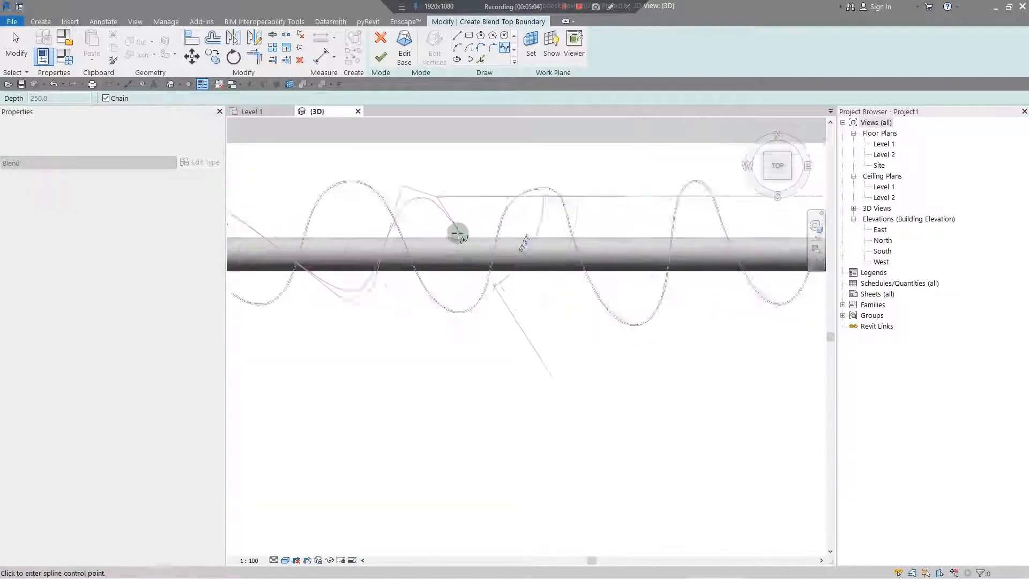
{"action": "scroll", "coordinate": [458, 233], "scroll_direction": "up", "scroll_amount": 2}
{"action": "left_click", "coordinate": [527, 322]}
{"action": "middle_click_drag", "start_coordinate": [603, 329], "coordinate": [478, 337]}
{"action": "scroll", "coordinate": [479, 337], "scroll_direction": "down", "scroll_amount": 3}
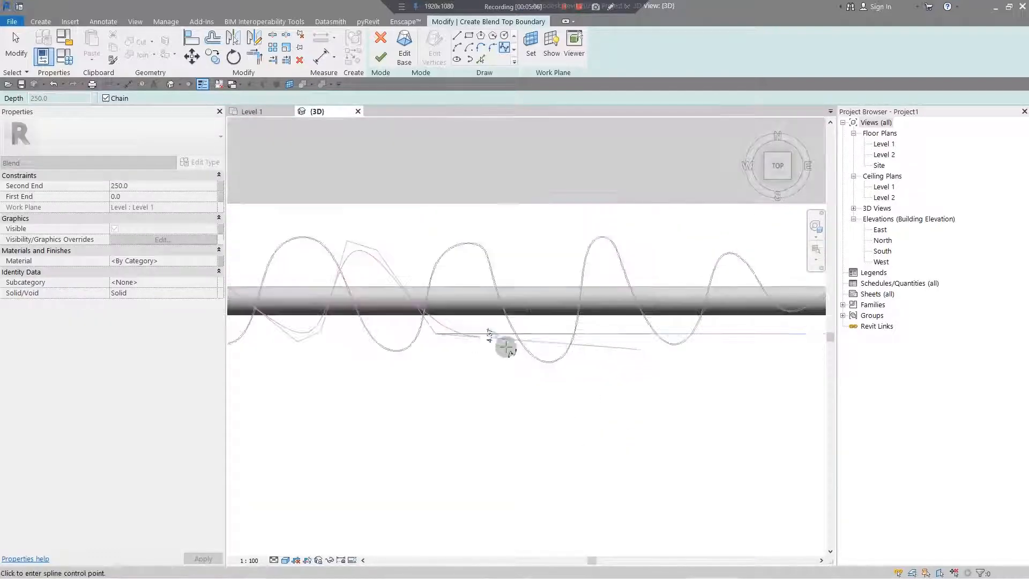
{"action": "scroll", "coordinate": [420, 316], "scroll_direction": "up", "scroll_amount": 3}
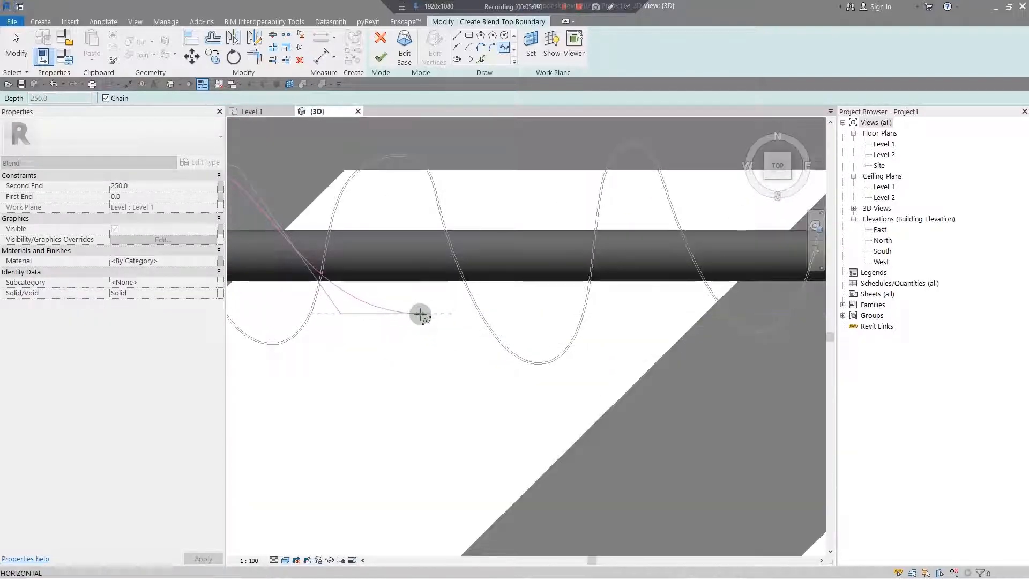
{"action": "scroll", "coordinate": [413, 318], "scroll_direction": "down", "scroll_amount": 2}
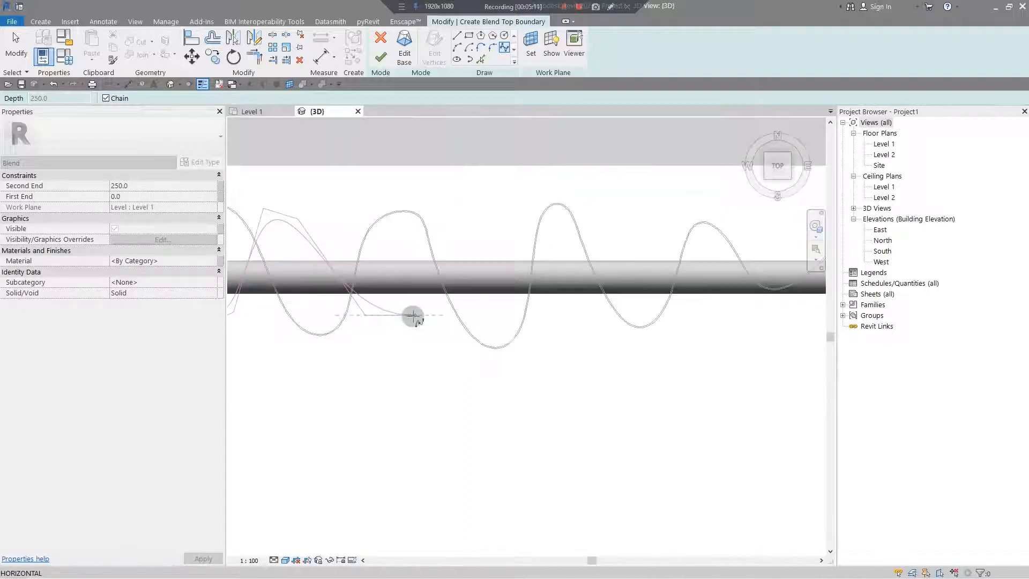
{"action": "left_click", "coordinate": [414, 316]}
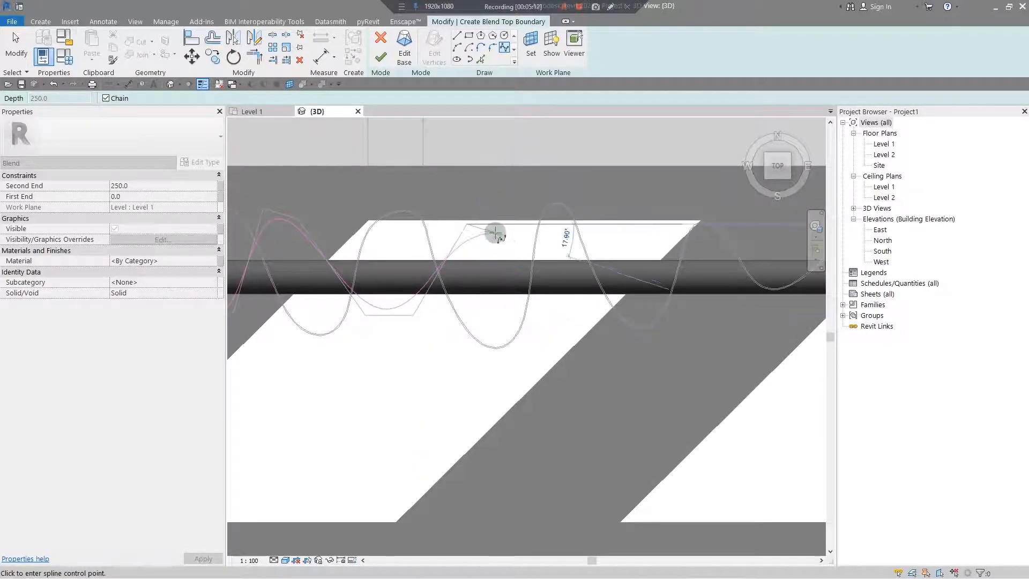
Add a wide two-point trough below the rod and bring the spline up to its last crest.
{"action": "left_click", "coordinate": [564, 323]}
{"action": "middle_click_drag", "start_coordinate": [562, 325], "coordinate": [426, 331]}
{"action": "scroll", "coordinate": [429, 328], "scroll_direction": "up", "scroll_amount": 2}
{"action": "left_click", "coordinate": [447, 320]}
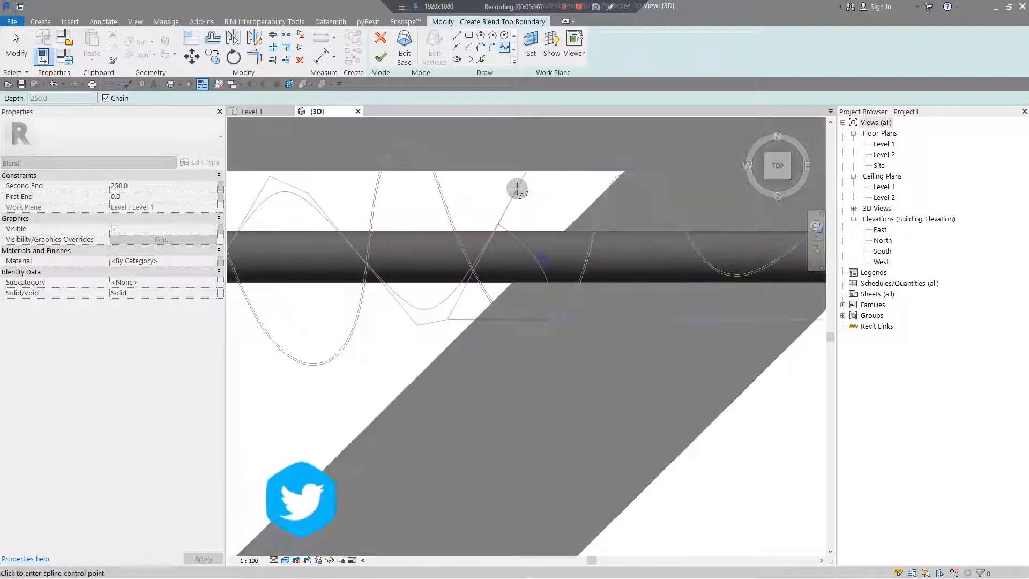
{"action": "left_click", "coordinate": [516, 188]}
Complete the last crest and trough, and end the top-boundary spline with a rising tail above the rod.
{"action": "scroll", "coordinate": [557, 198], "scroll_direction": "down", "scroll_amount": 2}
{"action": "middle_click_drag", "start_coordinate": [557, 199], "coordinate": [462, 197]}
{"action": "left_click", "coordinate": [461, 195]}
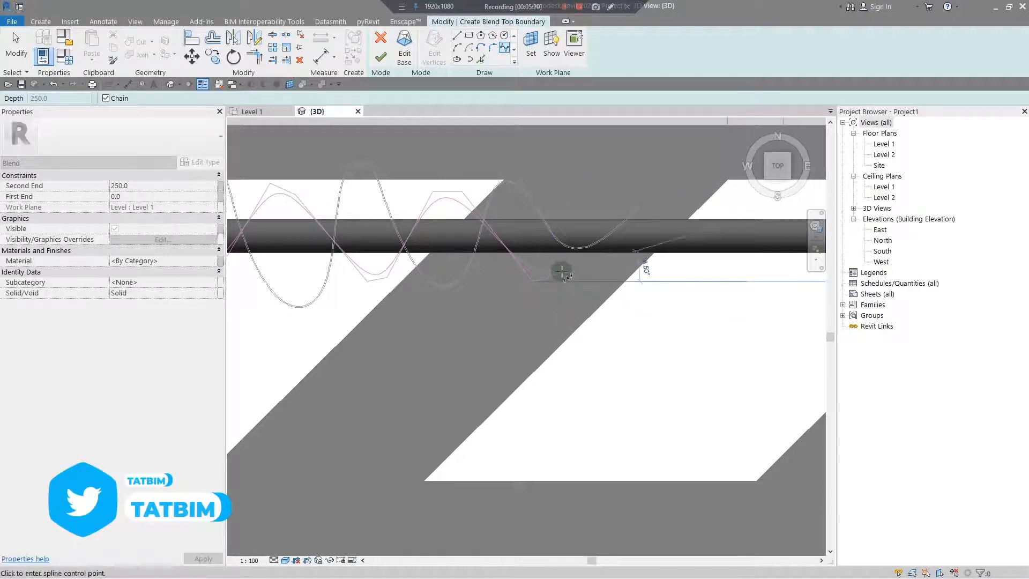
{"action": "left_click", "coordinate": [583, 186]}
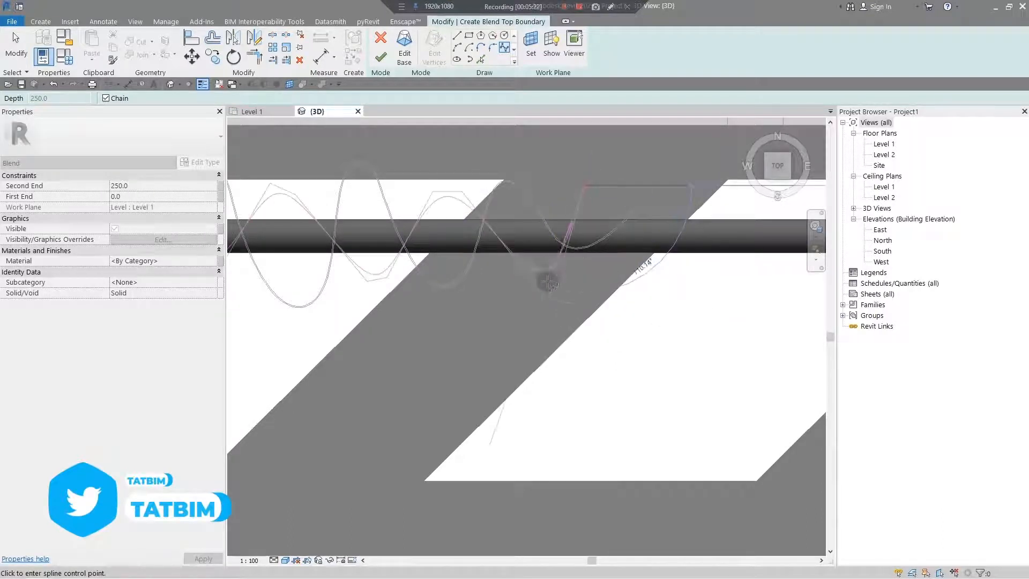
{"action": "key", "text": "Escape"}
{"action": "key", "text": "Escape"}
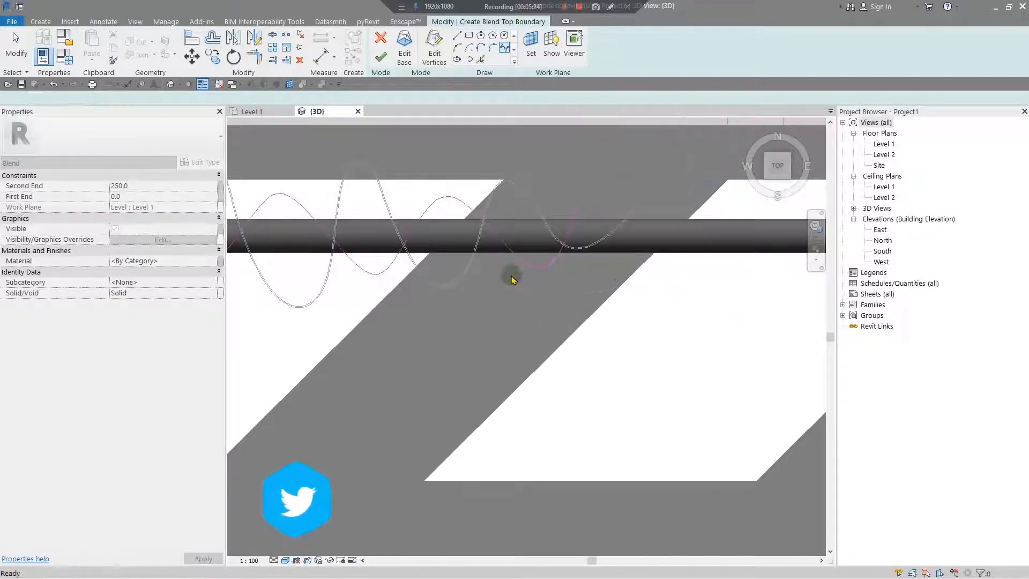
Offset a copy of the top-boundary spline numerically by 1.0 to form a thin double outline.
{"action": "scroll", "coordinate": [512, 279], "scroll_direction": "down", "scroll_amount": 3}
{"action": "scroll", "coordinate": [525, 283], "scroll_direction": "down", "scroll_amount": 3}
{"action": "middle_click_drag", "start_coordinate": [300, 311], "coordinate": [418, 278]}
{"action": "scroll", "coordinate": [485, 231], "scroll_direction": "up", "scroll_amount": 7}
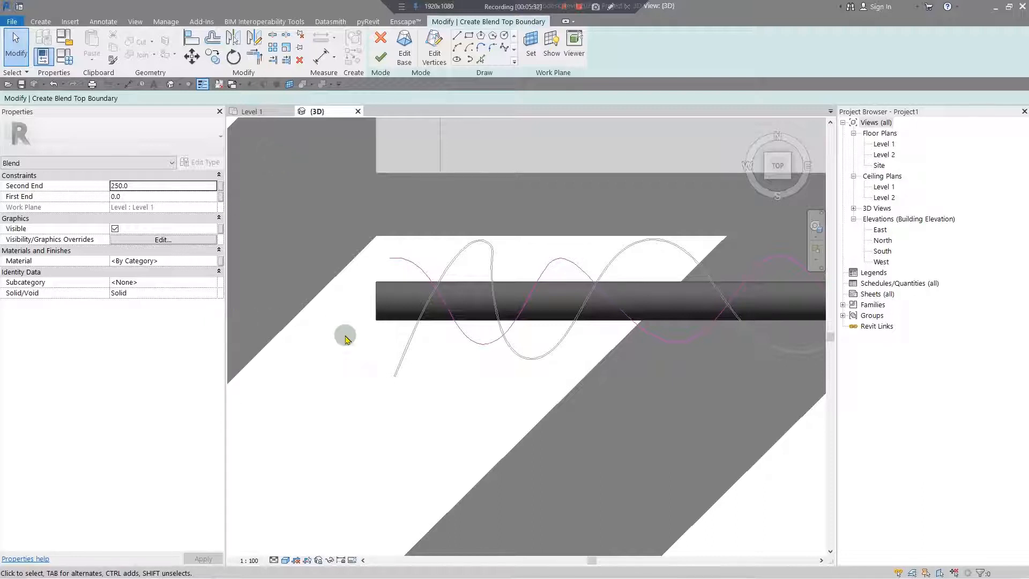
{"action": "scroll", "coordinate": [399, 284], "scroll_direction": "up", "scroll_amount": 5}
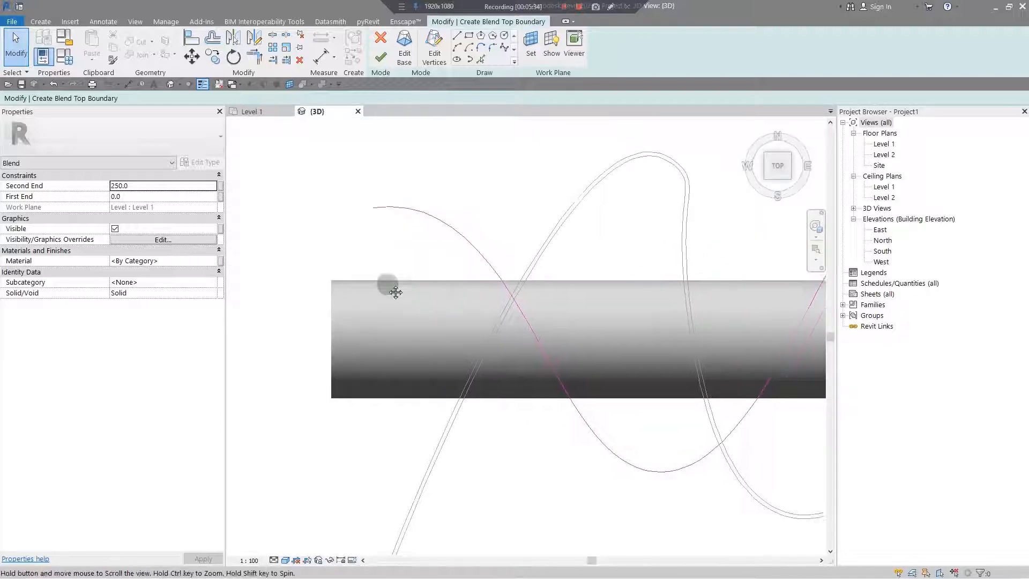
{"action": "left_click", "coordinate": [212, 39]}
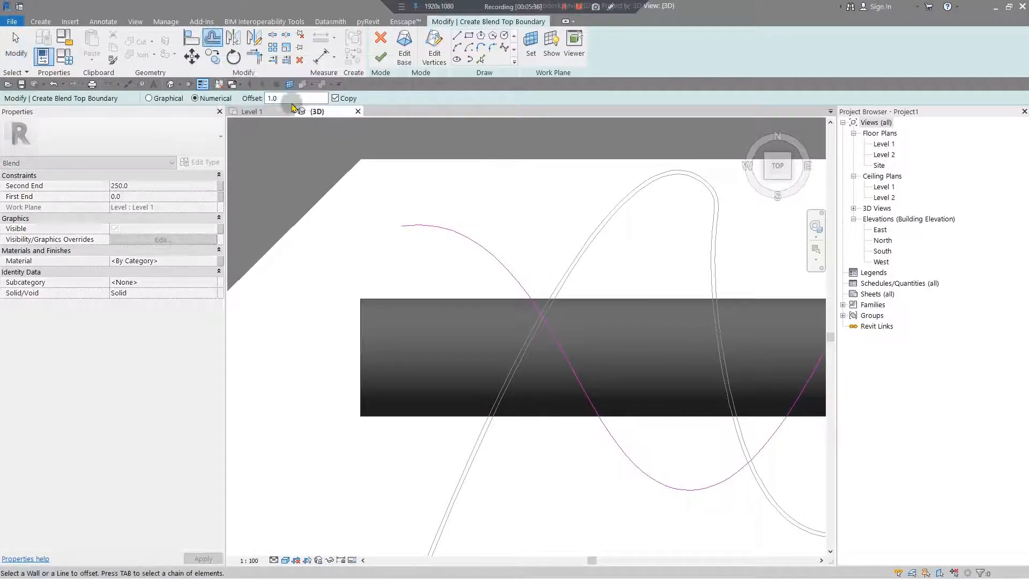
{"action": "scroll", "coordinate": [425, 255], "scroll_direction": "up", "scroll_amount": 3}
{"action": "left_click", "coordinate": [415, 192]}
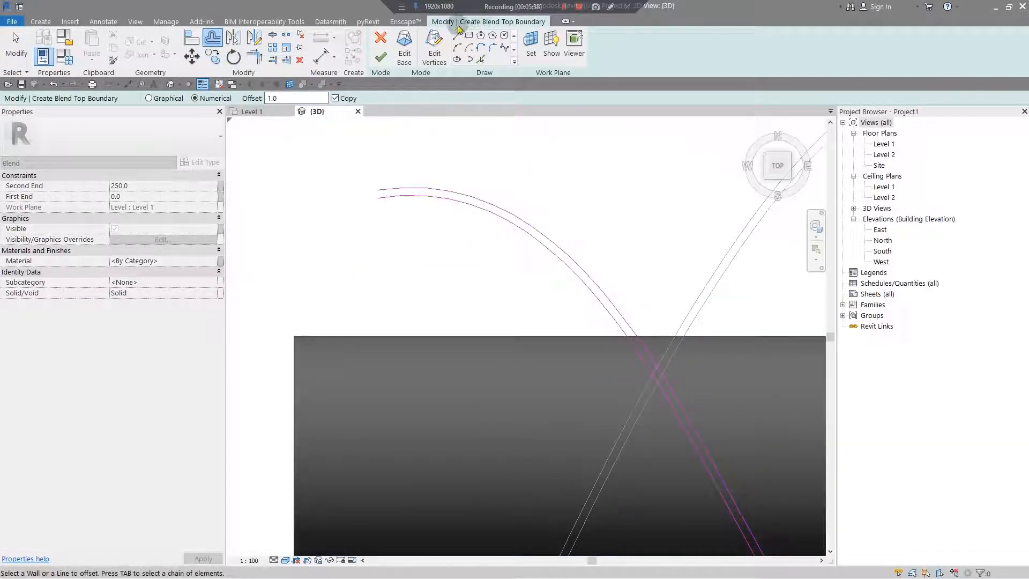
Close the left end of the top boundary's double spline with a straight line between the two endpoints.
{"action": "left_click", "coordinate": [456, 35]}
{"action": "scroll", "coordinate": [382, 204], "scroll_direction": "up", "scroll_amount": 5}
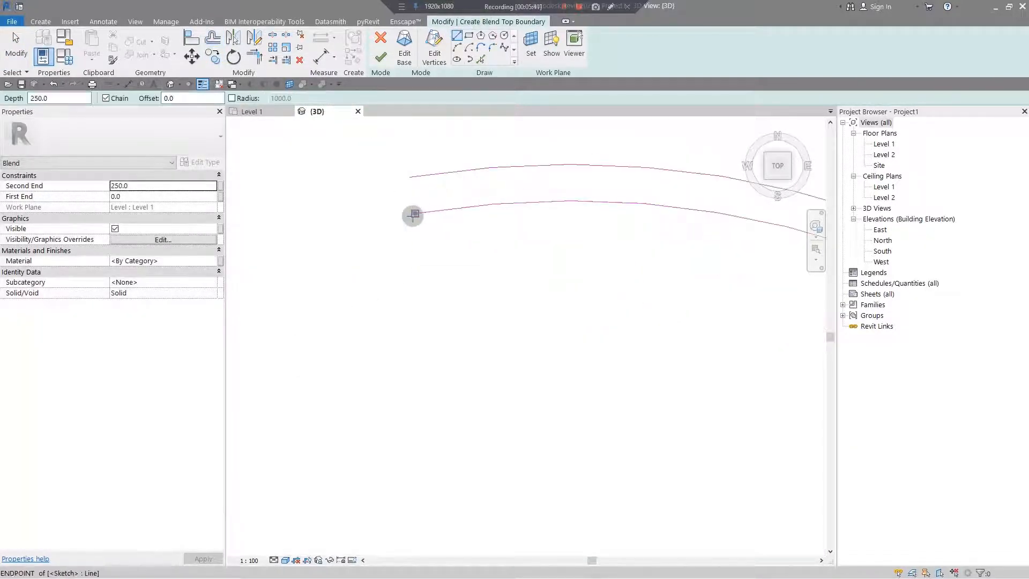
{"action": "left_click", "coordinate": [412, 214]}
{"action": "left_click", "coordinate": [410, 177]}
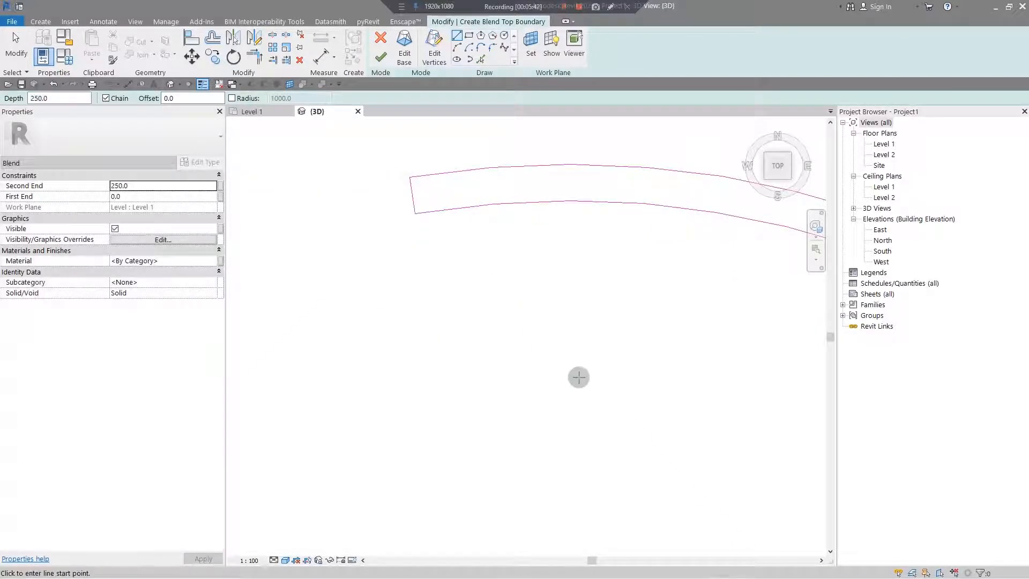
{"action": "scroll", "coordinate": [578, 377], "scroll_direction": "down", "scroll_amount": 12}
{"action": "middle_click_drag", "start_coordinate": [804, 370], "coordinate": [333, 347]}
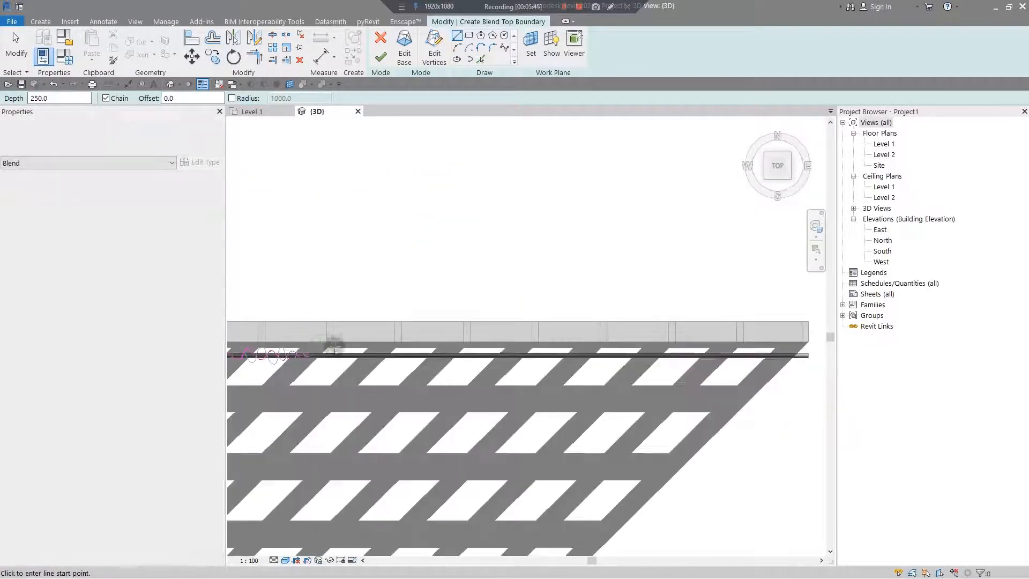
{"action": "scroll", "coordinate": [471, 349], "scroll_direction": "up", "scroll_amount": 6}
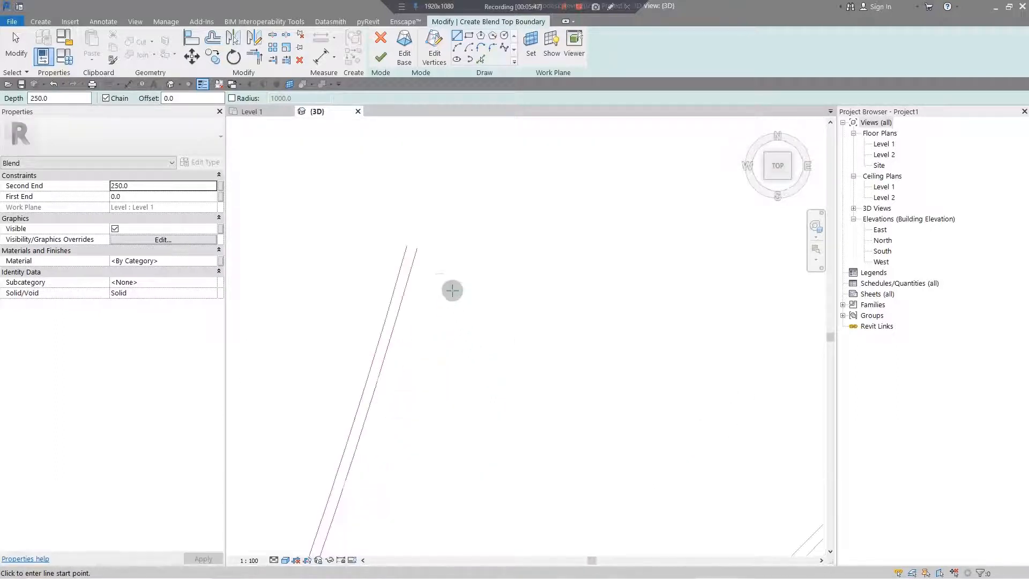
{"action": "left_click", "coordinate": [420, 247]}
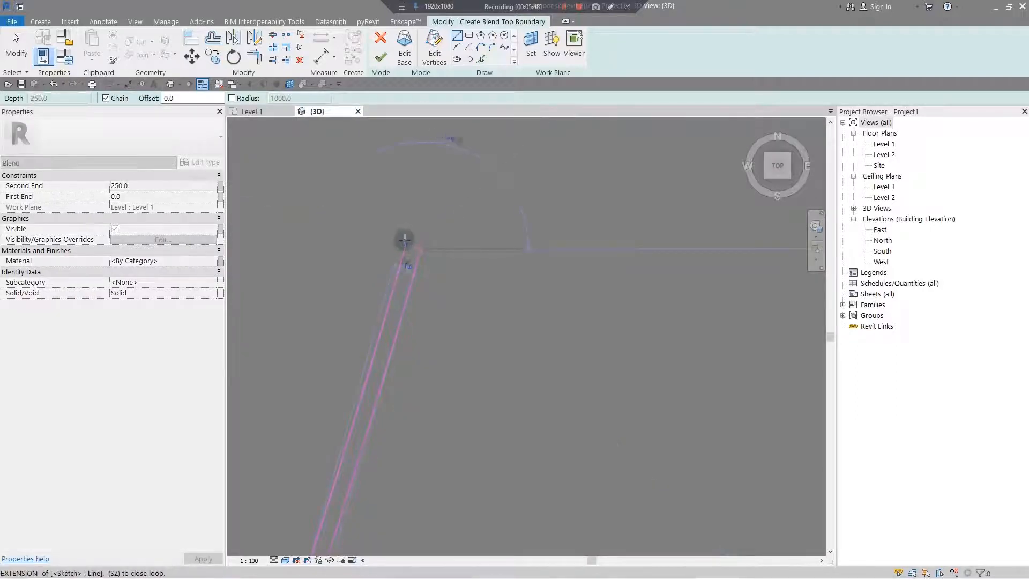
{"action": "key", "text": "Escape"}
{"action": "key", "text": "Escape"}
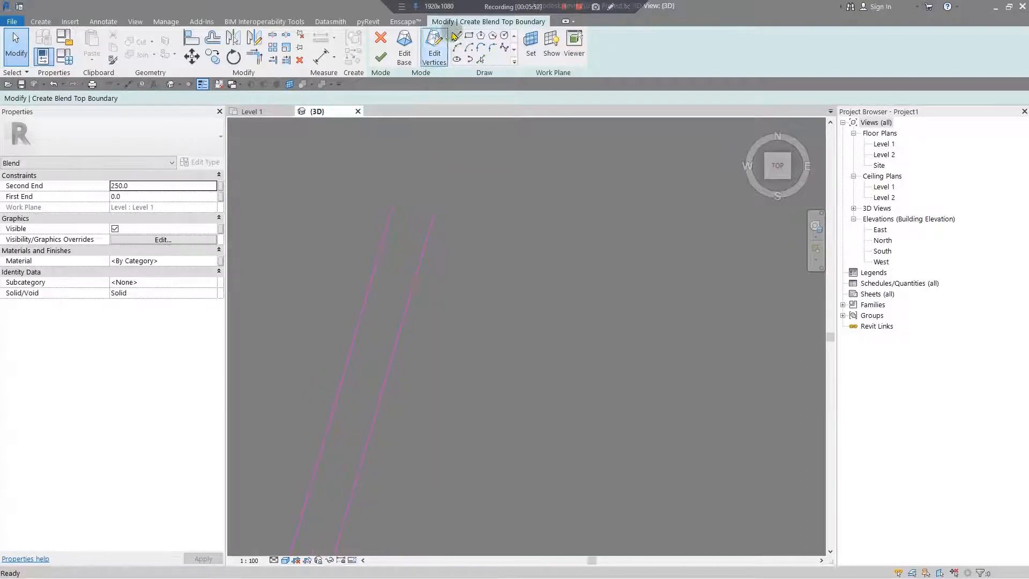
{"action": "key", "text": "l"}
{"action": "key", "text": "i"}
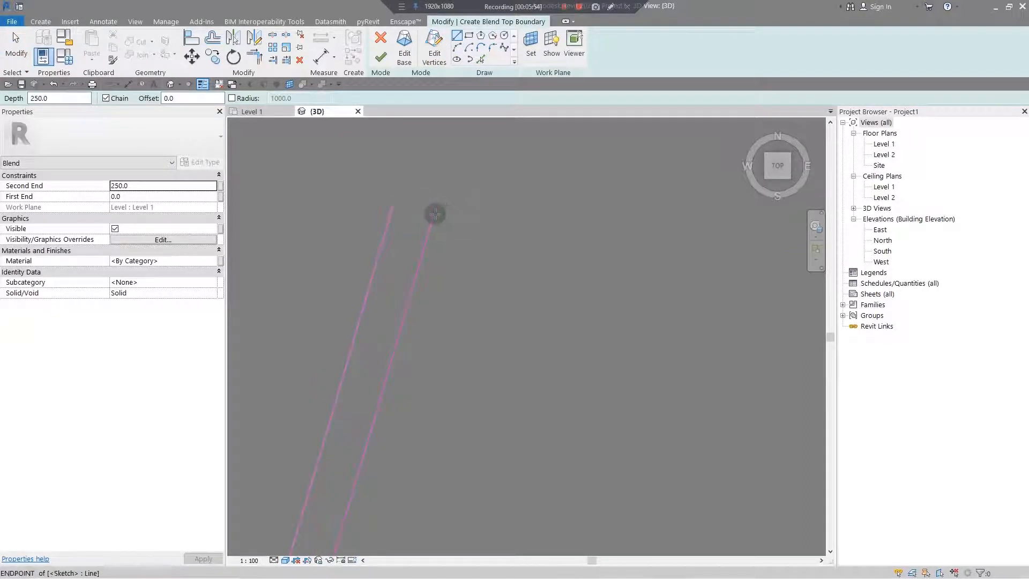
{"action": "left_click", "coordinate": [390, 201]}
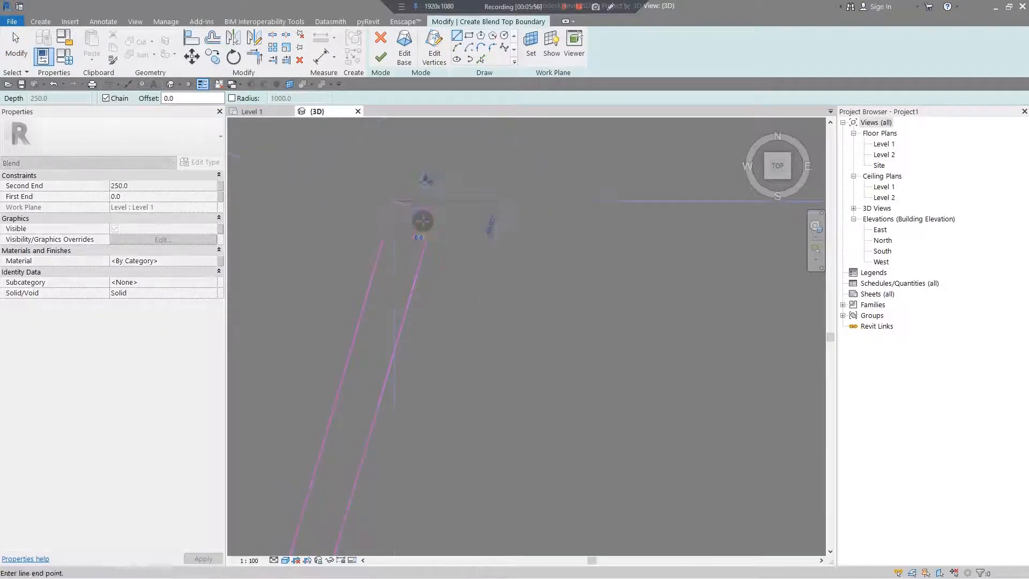
{"action": "scroll", "coordinate": [397, 218], "scroll_direction": "up", "scroll_amount": 3}
{"action": "key", "text": "Escape"}
{"action": "key", "text": "Escape"}
{"action": "left_click", "coordinate": [412, 189]}
{"action": "key", "text": "Delete"}
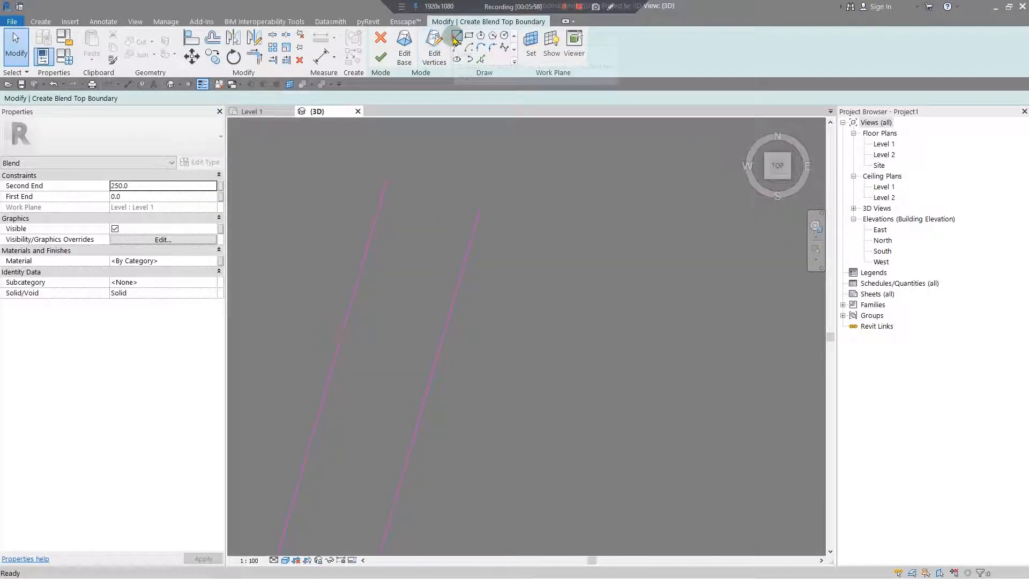
Close the right end of the top boundary's double spline with a straight line between the endpoints and finish the blend.
{"action": "key", "text": "l"}
{"action": "key", "text": "i"}
{"action": "left_click", "coordinate": [391, 176]}
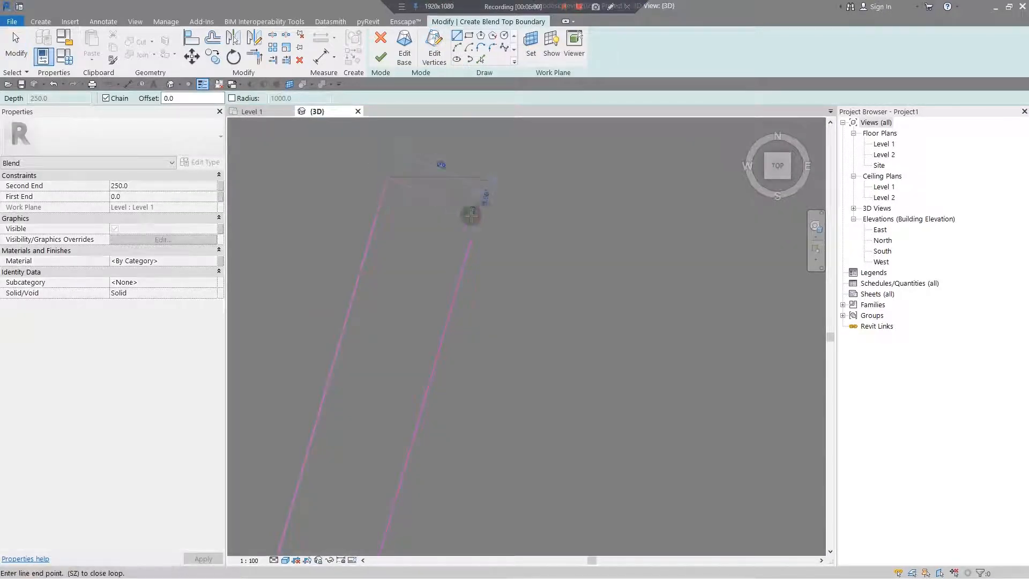
{"action": "left_click", "coordinate": [482, 205]}
{"action": "scroll", "coordinate": [489, 356], "scroll_direction": "down", "scroll_amount": 6}
{"action": "scroll", "coordinate": [490, 353], "scroll_direction": "down", "scroll_amount": 10}
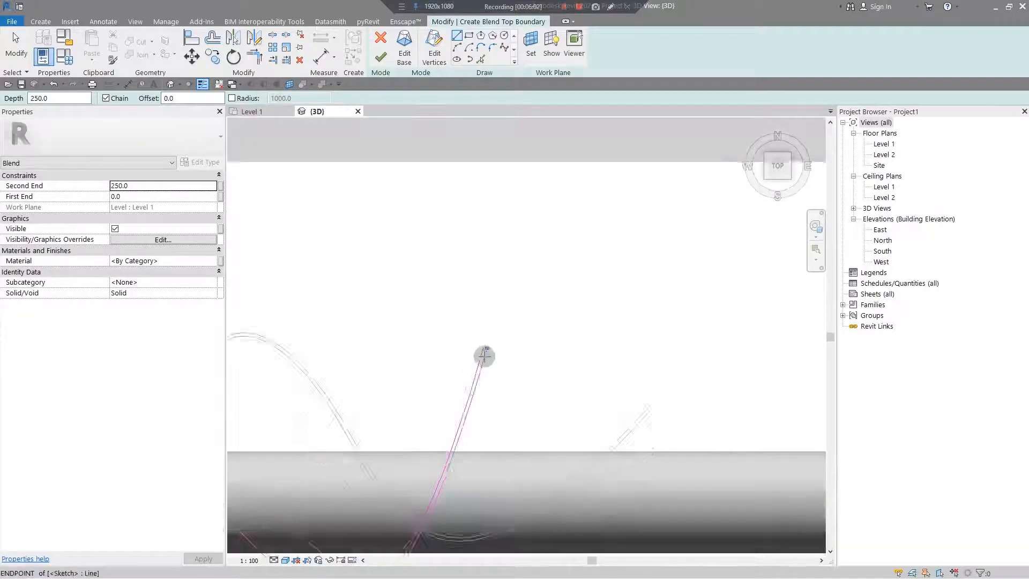
{"action": "left_click", "coordinate": [381, 60]}
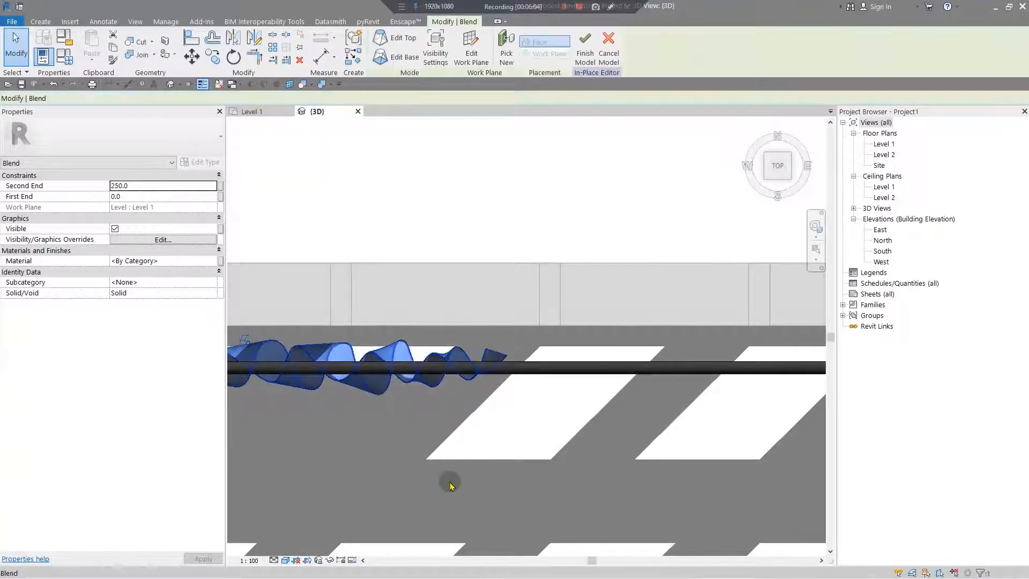
In the front view, stretch the curtain blend's top end upward to just above the rod, to a second end of about 3922.4.
{"action": "middle_click_drag", "start_coordinate": [451, 481], "coordinate": [474, 287], "text": "shift"}
{"action": "left_click", "coordinate": [370, 401]}
{"action": "left_click", "coordinate": [429, 353]}
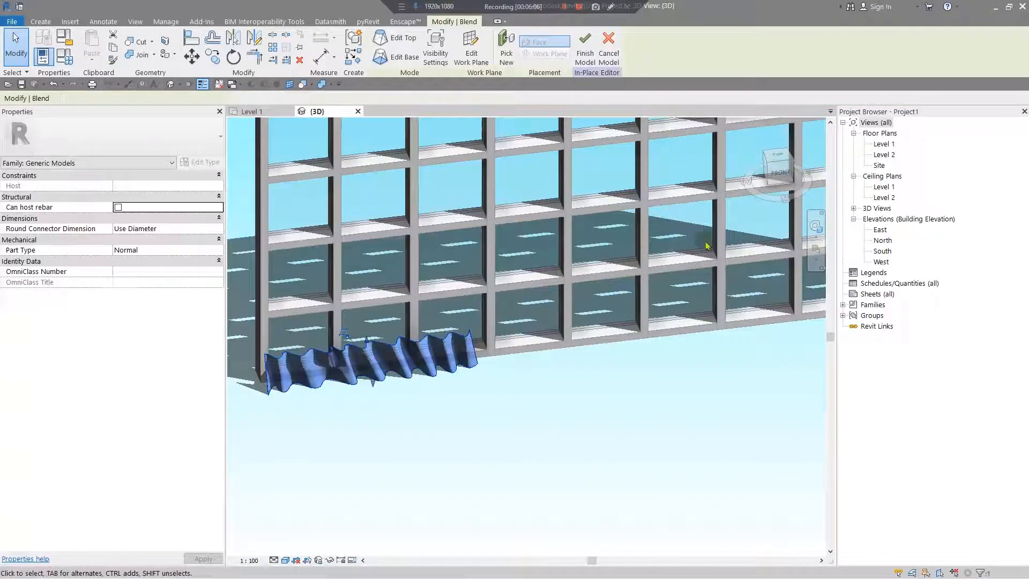
{"action": "left_click", "coordinate": [782, 172]}
{"action": "scroll", "coordinate": [563, 359], "scroll_direction": "down", "scroll_amount": 5}
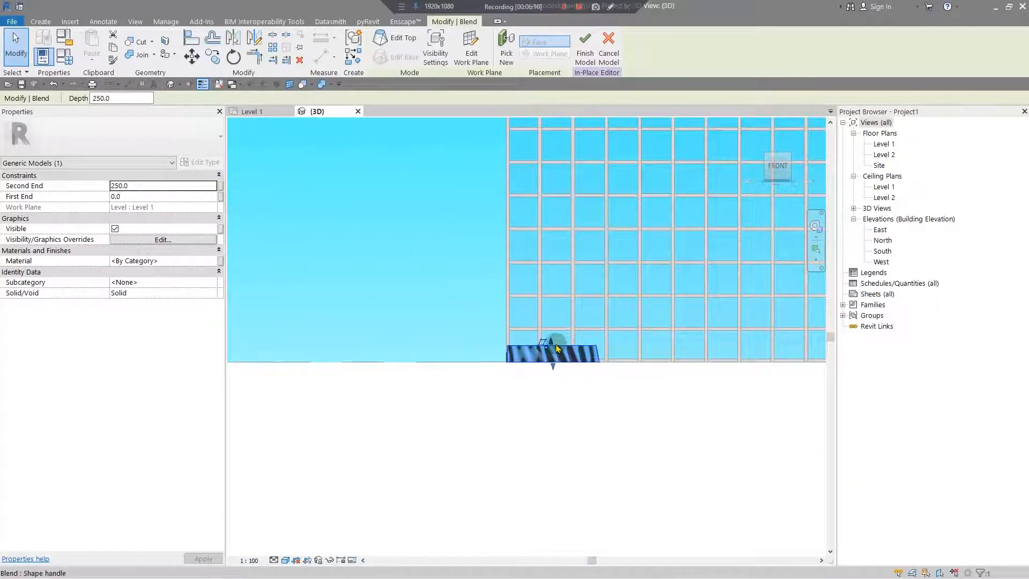
{"action": "left_click_drag", "start_coordinate": [568, 200], "coordinate": [581, 164]}
{"action": "middle_click_drag", "start_coordinate": [572, 213], "coordinate": [544, 431]}
{"action": "scroll", "coordinate": [532, 381], "scroll_direction": "up", "scroll_amount": 3}
{"action": "left_click_drag", "start_coordinate": [519, 363], "coordinate": [524, 265]}
{"action": "scroll", "coordinate": [504, 273], "scroll_direction": "up", "scroll_amount": 4}
{"action": "left_click", "coordinate": [544, 191]}
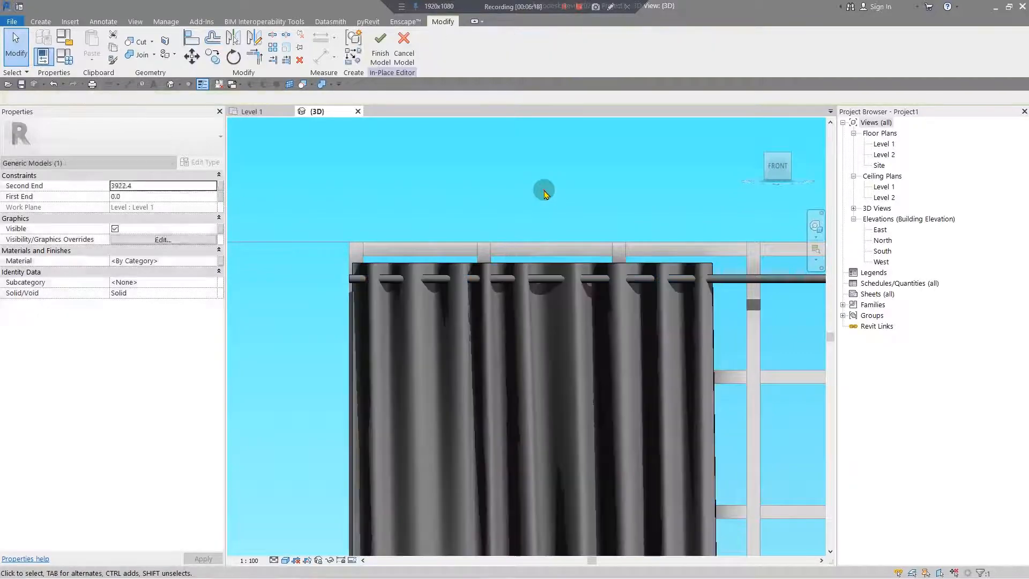
Examine the full-height curtain from several angles, checking its folds along the rod and its wavy bottom edge.
{"action": "scroll", "coordinate": [545, 197], "scroll_direction": "down", "scroll_amount": 3}
{"action": "left_click", "coordinate": [574, 343]}
{"action": "middle_click_drag", "start_coordinate": [562, 327], "coordinate": [397, 118]}
{"action": "middle_click_drag", "start_coordinate": [531, 376], "coordinate": [607, 494], "text": "shift"}
{"action": "left_click", "coordinate": [503, 390]}
{"action": "scroll", "coordinate": [503, 391], "scroll_direction": "down", "scroll_amount": 4}
{"action": "scroll", "coordinate": [507, 317], "scroll_direction": "up", "scroll_amount": 4}
{"action": "scroll", "coordinate": [507, 317], "scroll_direction": "up", "scroll_amount": 4}
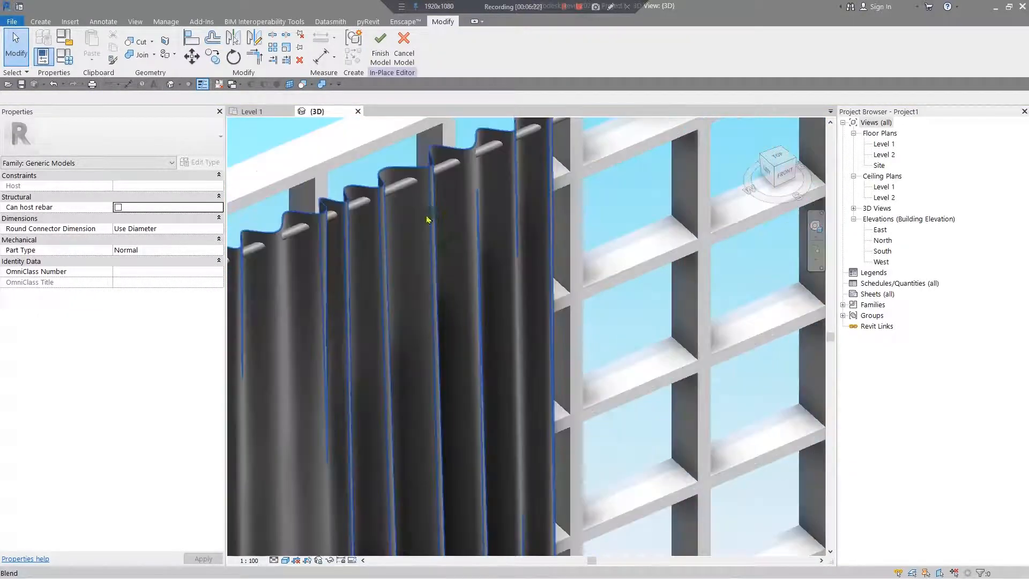
{"action": "middle_click_drag", "start_coordinate": [447, 228], "coordinate": [560, 282]}
{"action": "scroll", "coordinate": [560, 282], "scroll_direction": "down", "scroll_amount": 4}
{"action": "middle_click_drag", "start_coordinate": [669, 517], "coordinate": [512, 442]}
{"action": "left_click", "coordinate": [514, 440]}
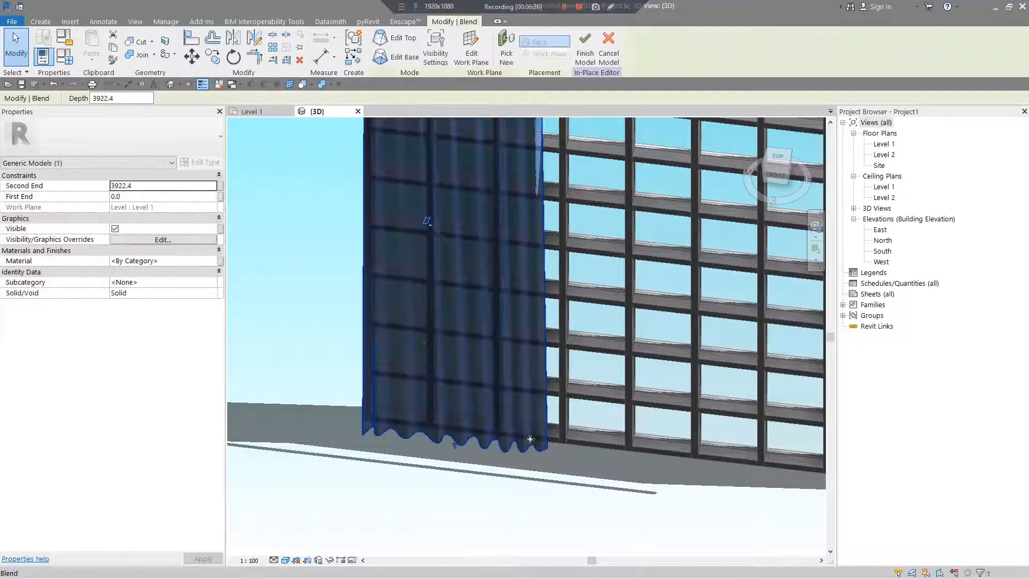
{"action": "scroll", "coordinate": [553, 381], "scroll_direction": "down", "scroll_amount": 4}
{"action": "middle_click_drag", "start_coordinate": [631, 420], "coordinate": [648, 460], "text": "shift"}
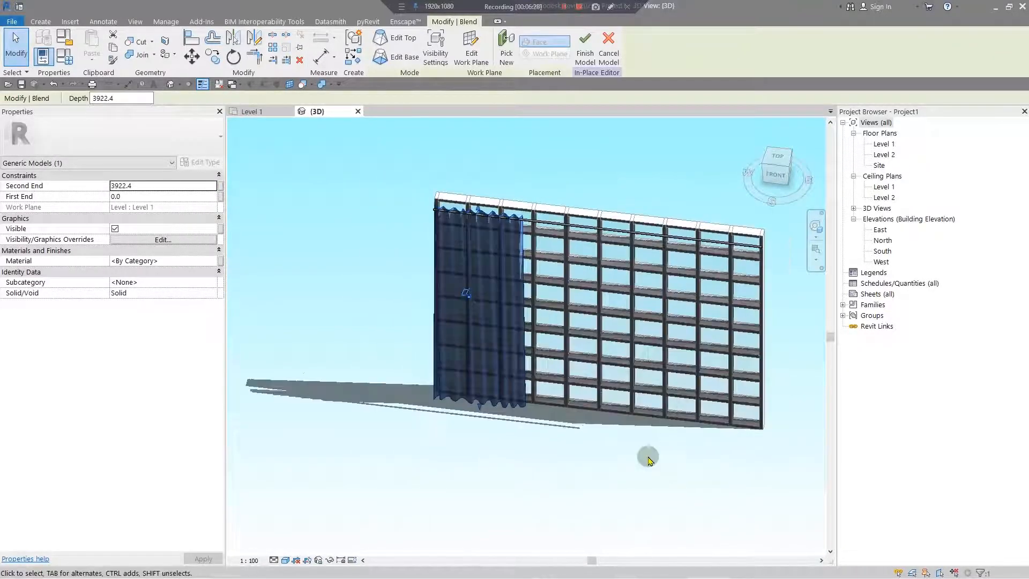
{"action": "scroll", "coordinate": [487, 257], "scroll_direction": "up", "scroll_amount": 4}
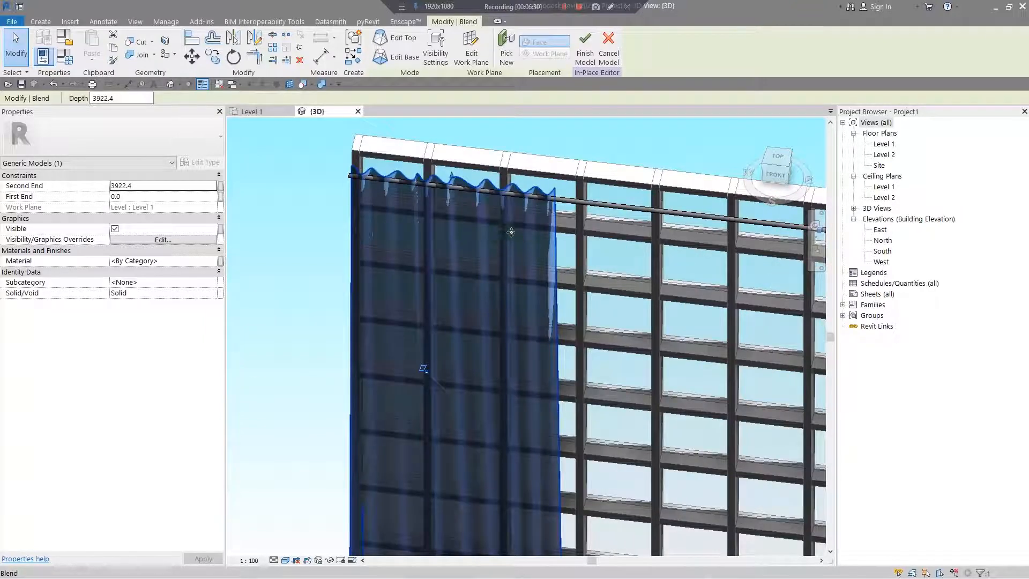
{"action": "scroll", "coordinate": [538, 302], "scroll_direction": "down", "scroll_amount": 5}
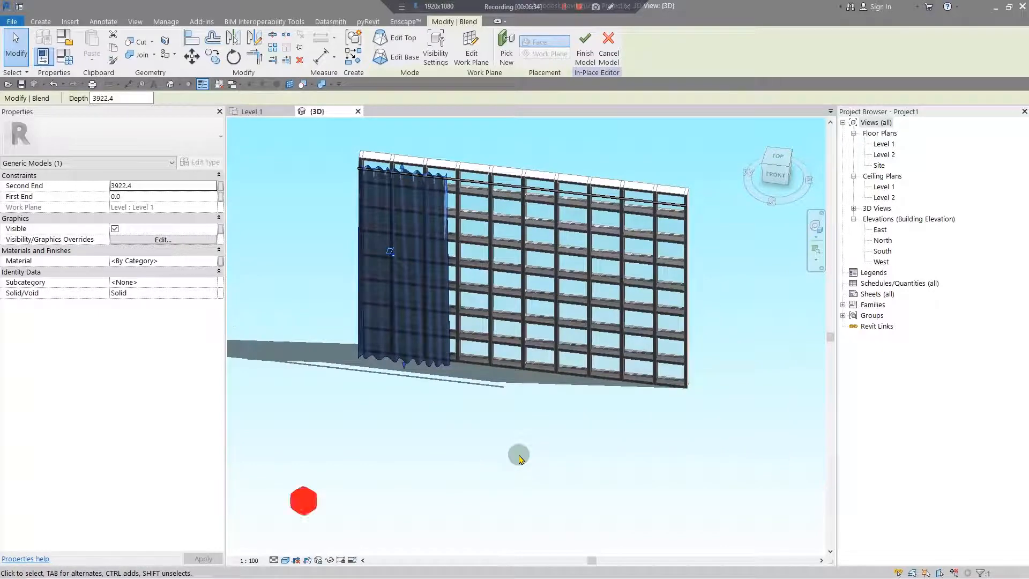
Create a new material for the selected curtain blend.
{"action": "middle_click_drag", "start_coordinate": [471, 413], "coordinate": [429, 268], "text": "shift"}
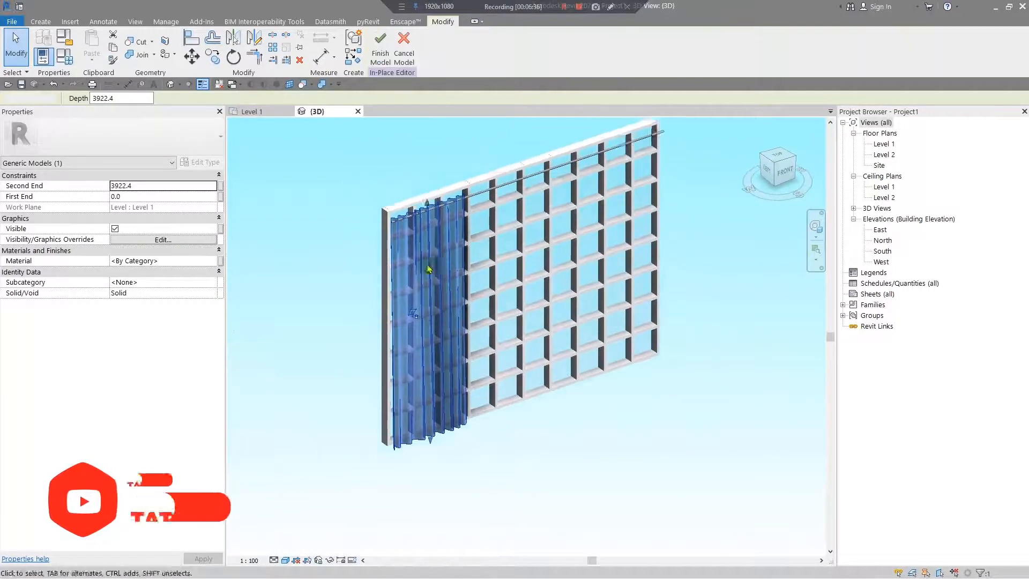
{"action": "scroll", "coordinate": [427, 241], "scroll_direction": "up", "scroll_amount": 4}
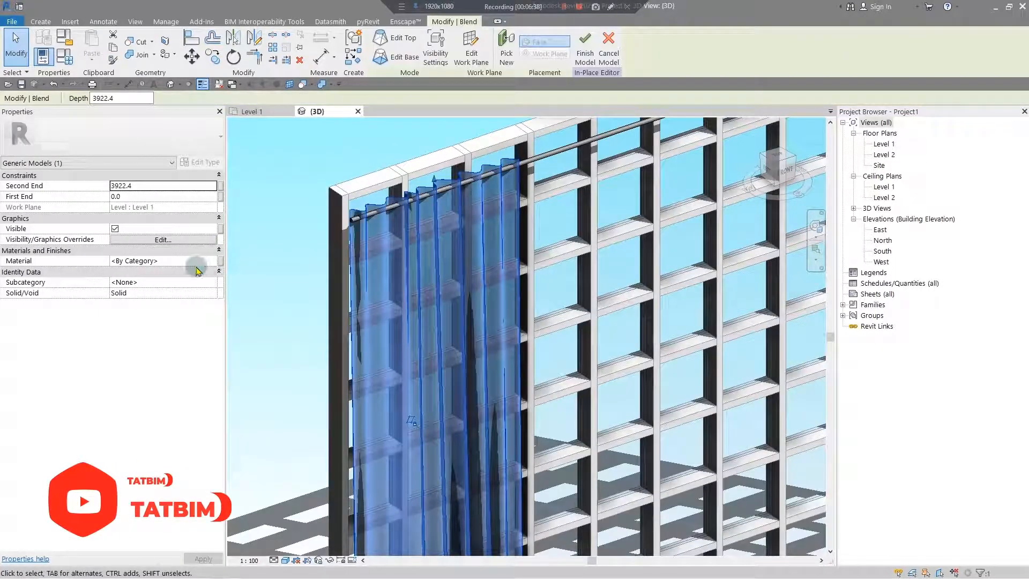
{"action": "left_click", "coordinate": [212, 262]}
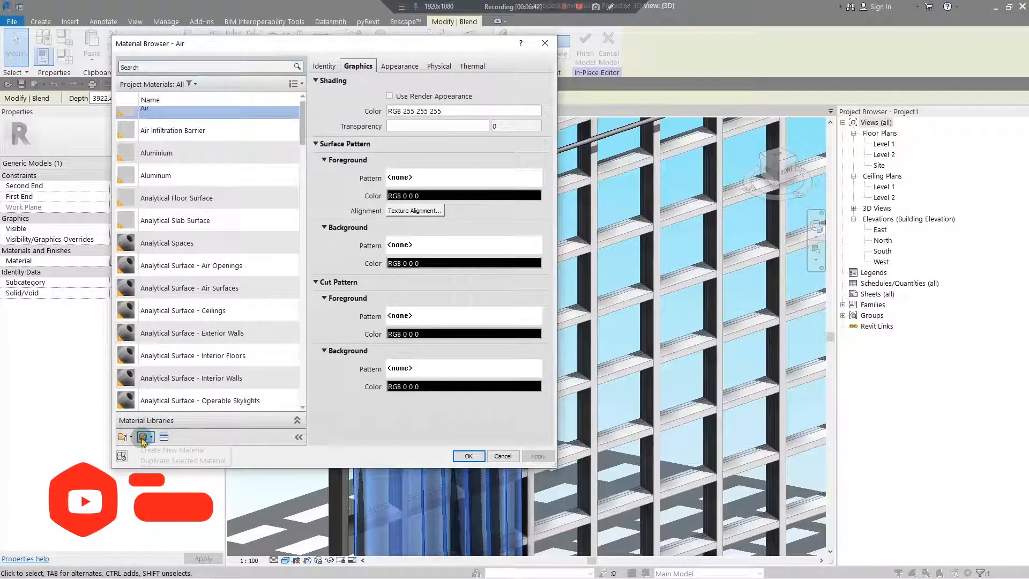
{"action": "left_click", "coordinate": [144, 436]}
{"action": "left_click", "coordinate": [157, 450]}
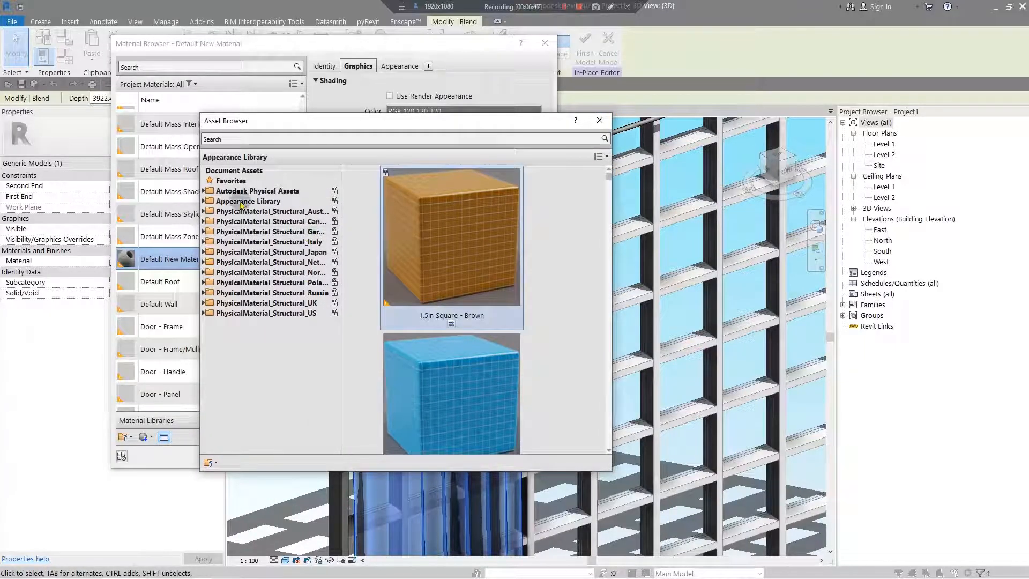
Give the new material the Fabric (Red) appearance from the Fabric category of the Appearance Library.
{"action": "double_click", "coordinate": [233, 202]}
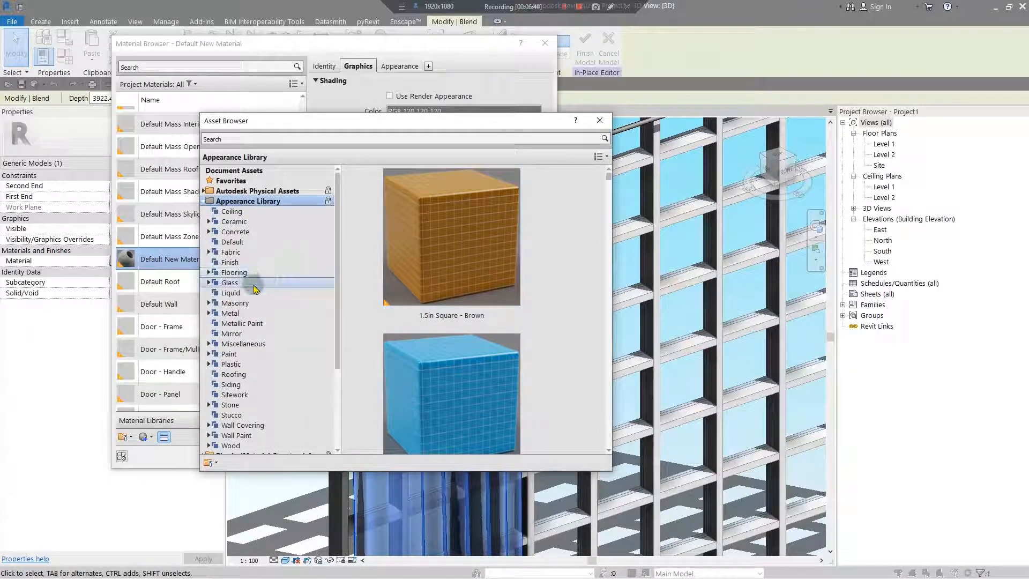
{"action": "scroll", "coordinate": [500, 276], "scroll_direction": "down", "scroll_amount": 5}
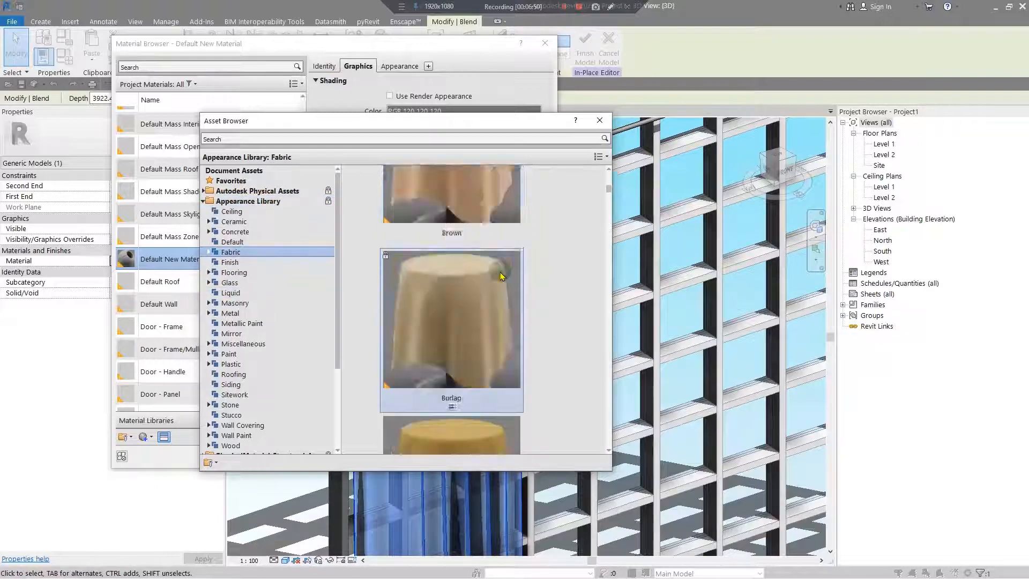
{"action": "scroll", "coordinate": [500, 291], "scroll_direction": "down", "scroll_amount": 4}
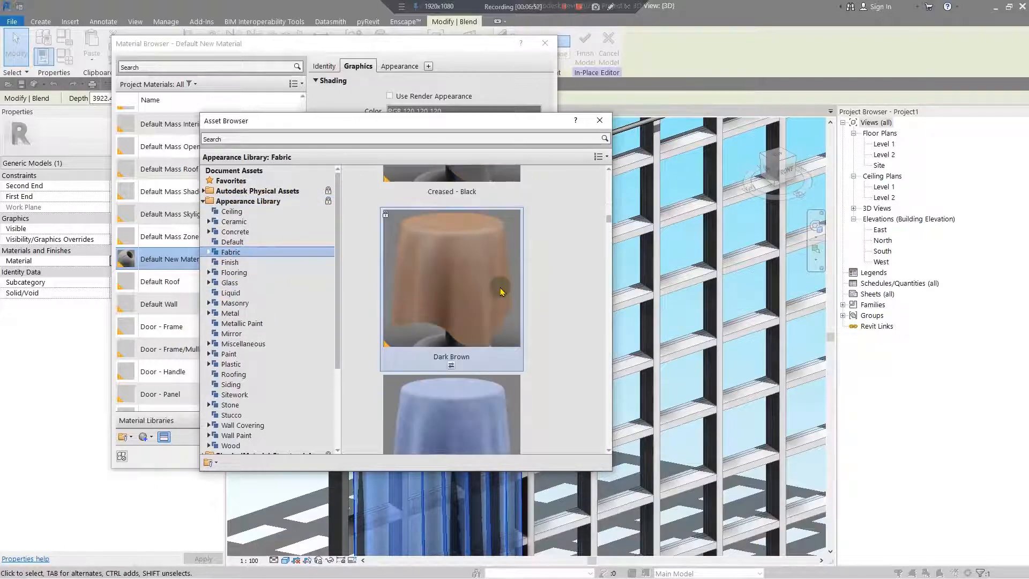
{"action": "scroll", "coordinate": [460, 371], "scroll_direction": "down", "scroll_amount": 4}
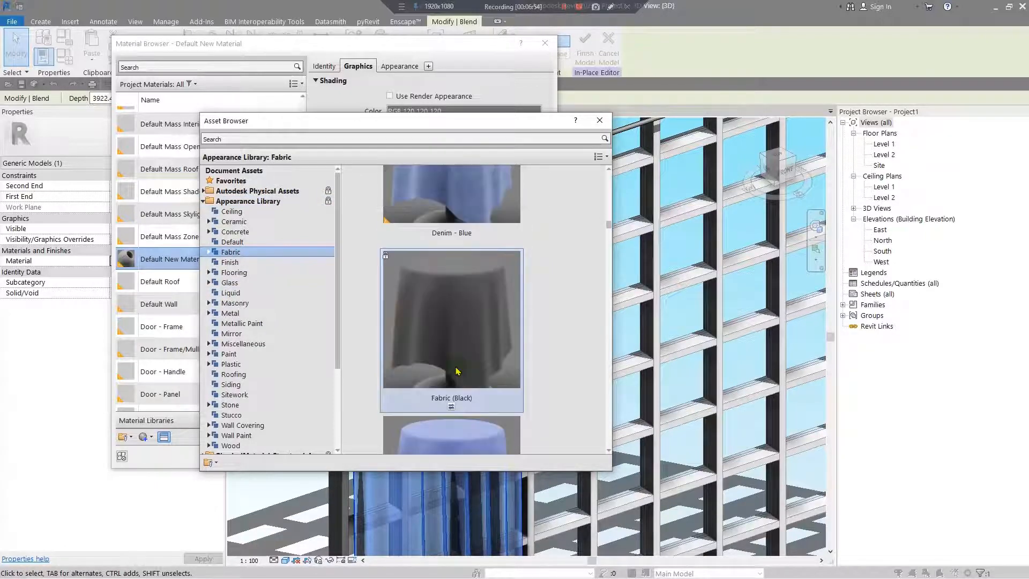
{"action": "scroll", "coordinate": [464, 385], "scroll_direction": "up", "scroll_amount": 1}
{"action": "scroll", "coordinate": [452, 420], "scroll_direction": "down", "scroll_amount": 8}
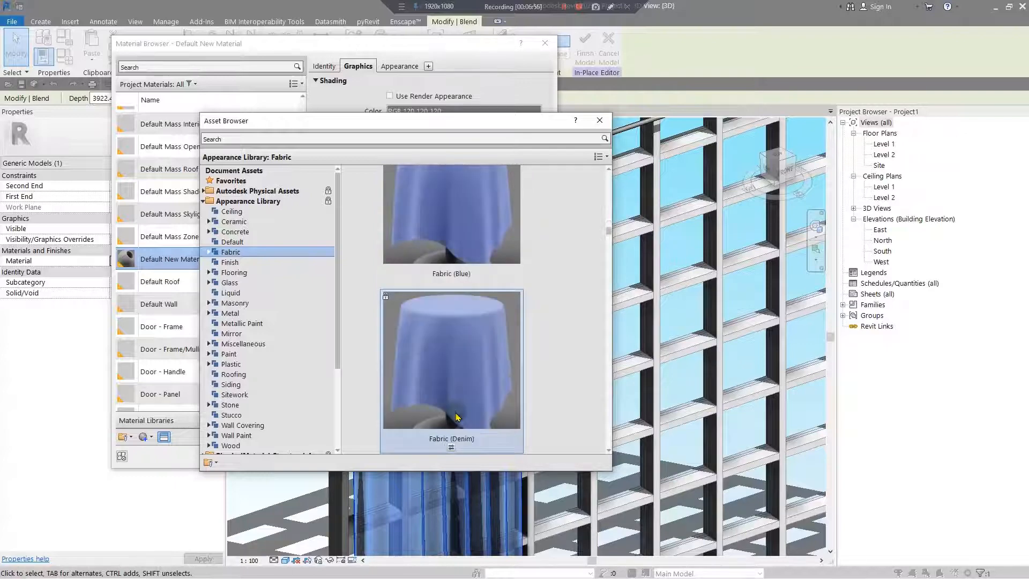
{"action": "scroll", "coordinate": [457, 411], "scroll_direction": "down", "scroll_amount": 8}
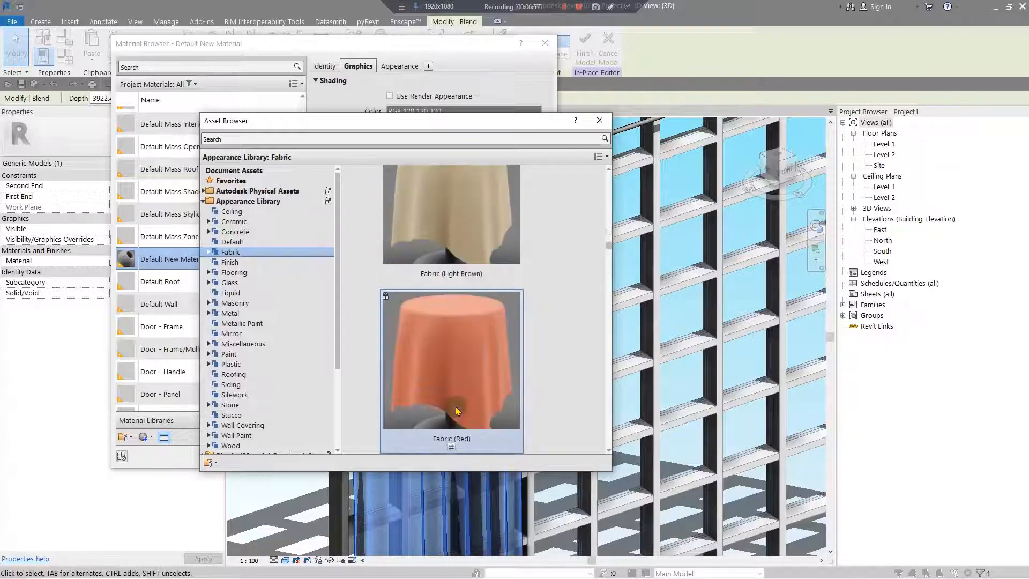
{"action": "left_click", "coordinate": [453, 450]}
{"action": "left_click", "coordinate": [599, 122]}
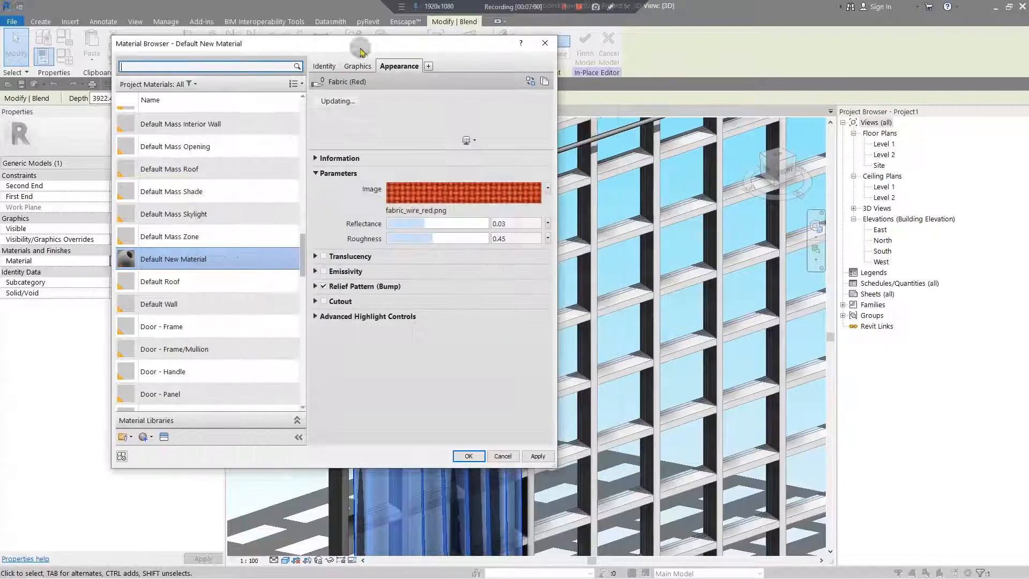
Make the material's shading use its render appearance and apply the material to the curtain.
{"action": "left_click", "coordinate": [358, 66]}
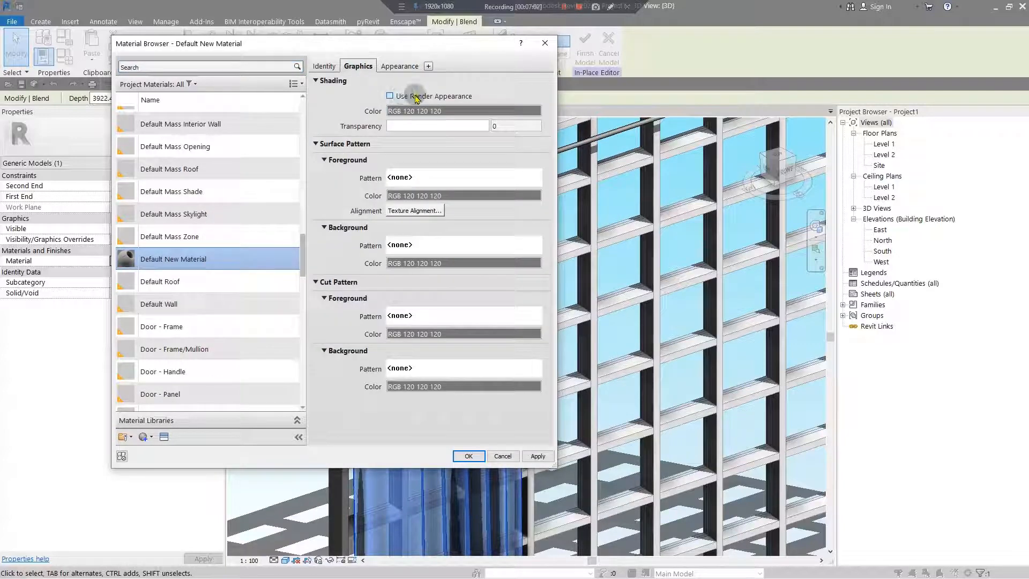
{"action": "left_click", "coordinate": [389, 96]}
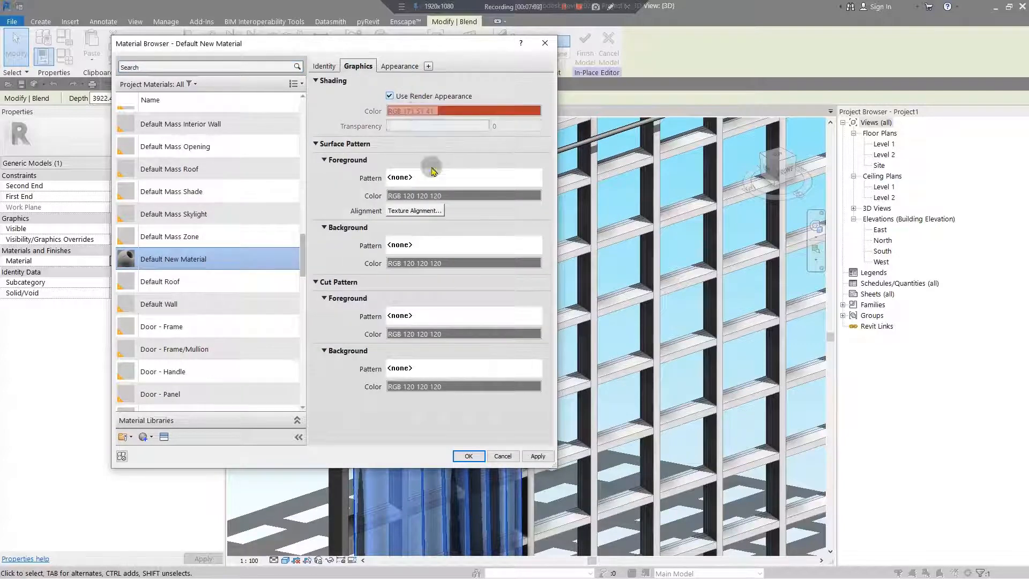
{"action": "left_click", "coordinate": [468, 456]}
Set the 3D view's visual style to Realistic.
{"action": "middle_click_drag", "start_coordinate": [482, 432], "coordinate": [426, 456]}
{"action": "left_click", "coordinate": [285, 560]}
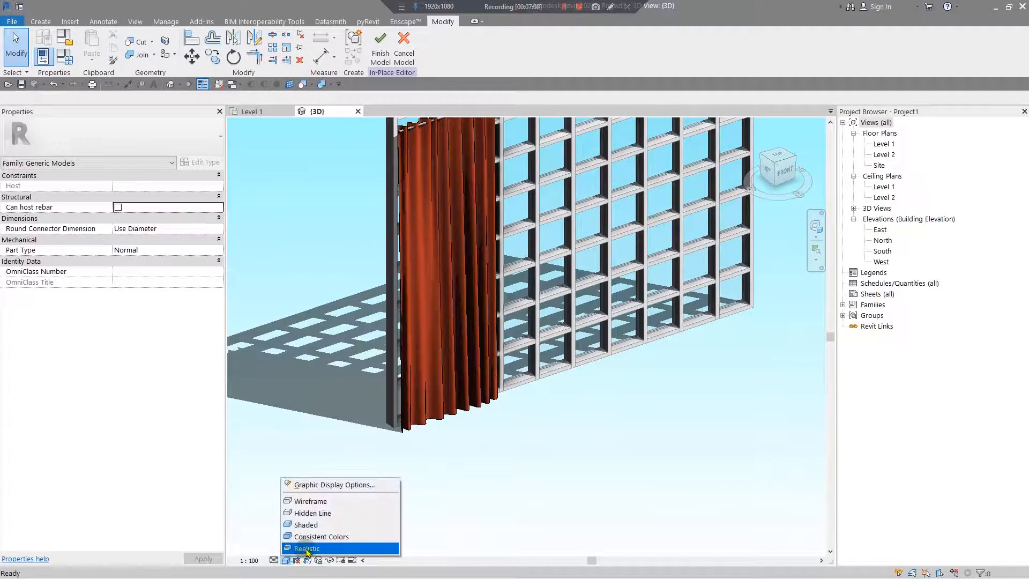
{"action": "left_click", "coordinate": [306, 548]}
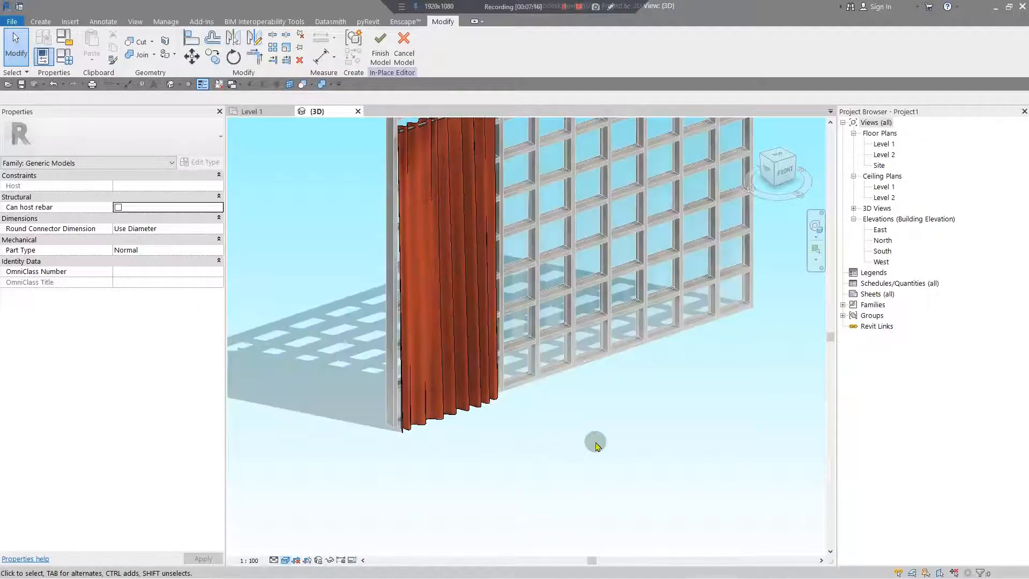
Inspect the red fabric curtain up close and as a whole, from its folds at the rod to its bottom edge.
{"action": "middle_click_drag", "start_coordinate": [596, 443], "coordinate": [560, 486]}
{"action": "scroll", "coordinate": [435, 219], "scroll_direction": "up", "scroll_amount": 10}
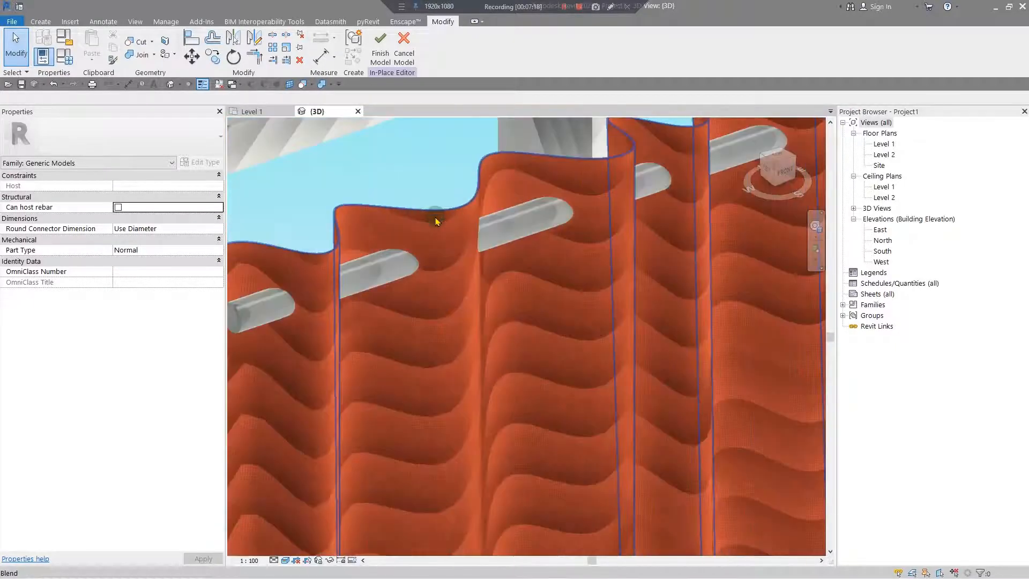
{"action": "scroll", "coordinate": [435, 218], "scroll_direction": "up", "scroll_amount": 1}
{"action": "scroll", "coordinate": [388, 134], "scroll_direction": "down", "scroll_amount": 8}
{"action": "middle_click_drag", "start_coordinate": [803, 409], "coordinate": [727, 359]}
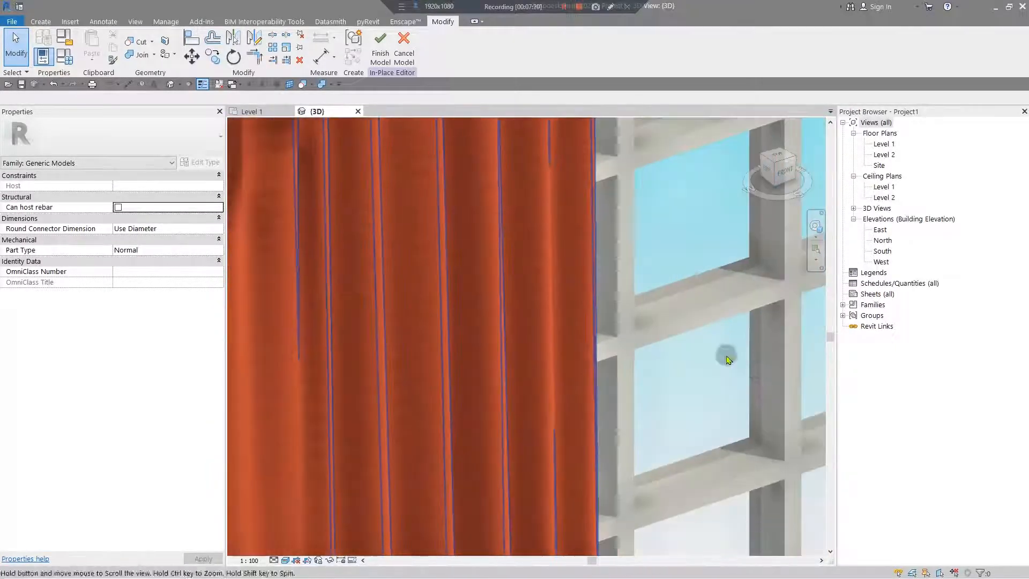
{"action": "scroll", "coordinate": [727, 358], "scroll_direction": "down", "scroll_amount": 3}
{"action": "scroll", "coordinate": [676, 309], "scroll_direction": "down", "scroll_amount": 3}
{"action": "middle_click_drag", "start_coordinate": [573, 342], "coordinate": [425, 223]}
{"action": "scroll", "coordinate": [504, 409], "scroll_direction": "up", "scroll_amount": 4}
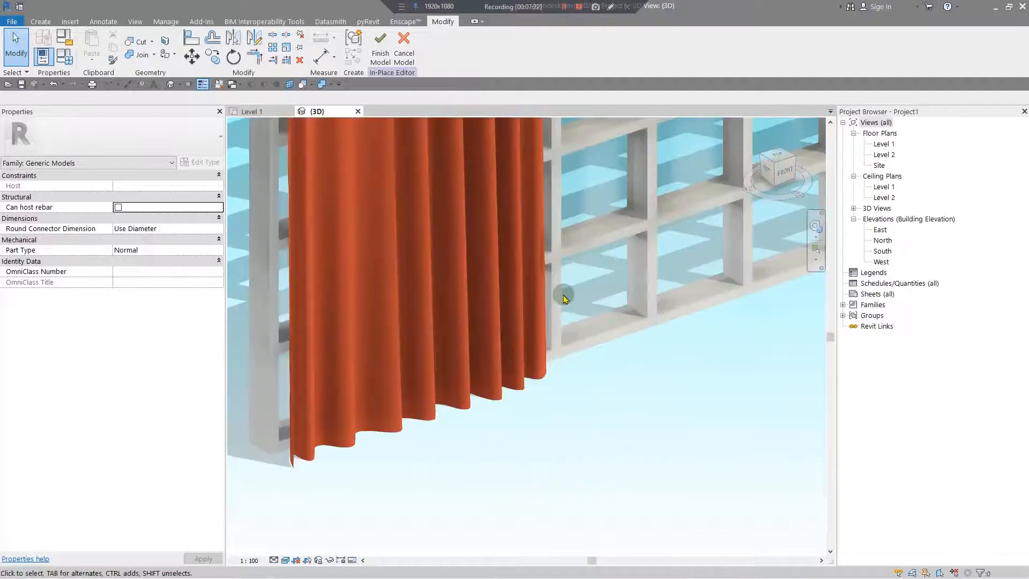
{"action": "scroll", "coordinate": [563, 298], "scroll_direction": "down", "scroll_amount": 8}
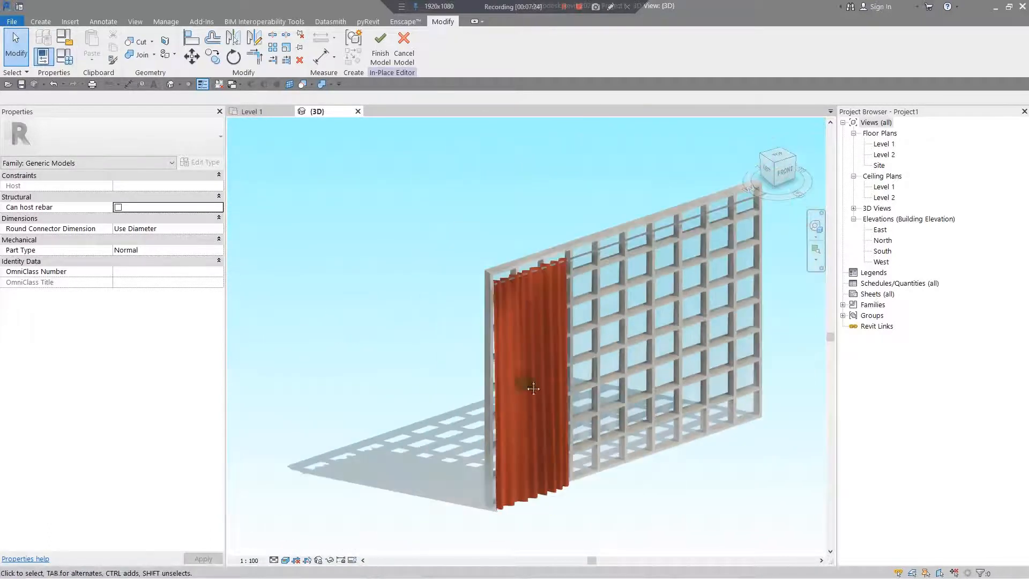
{"action": "middle_click_drag", "start_coordinate": [533, 389], "coordinate": [417, 330]}
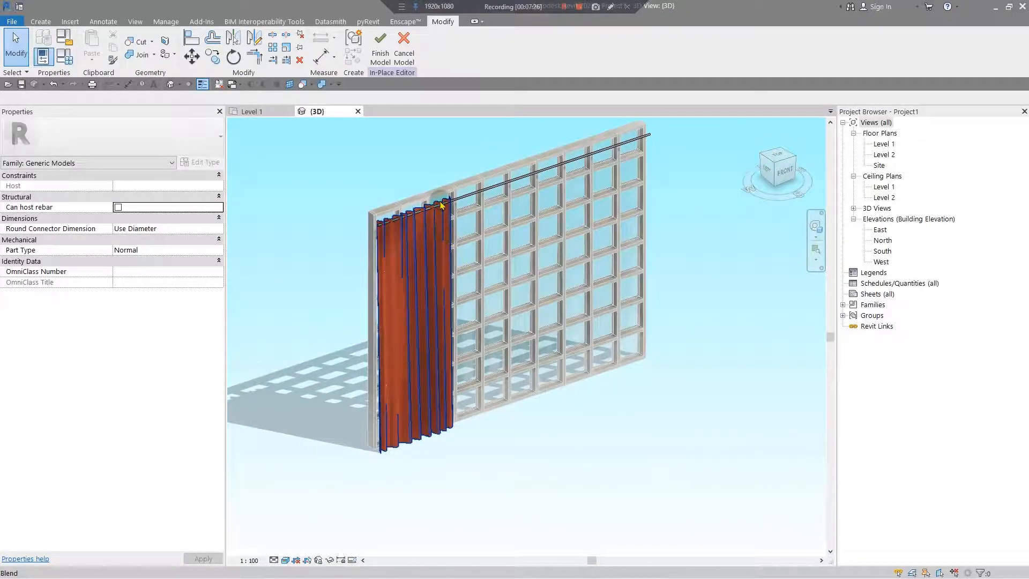
{"action": "scroll", "coordinate": [483, 294], "scroll_direction": "up", "scroll_amount": 4}
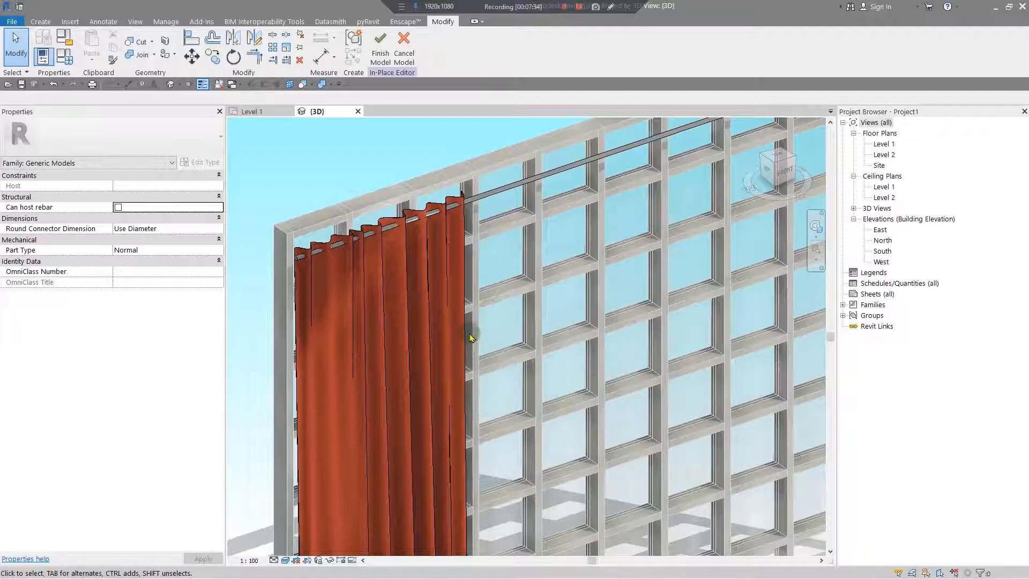
Check the red curtain against the whole curtain wall and finish the in-place model.
{"action": "scroll", "coordinate": [469, 337], "scroll_direction": "down", "scroll_amount": 4}
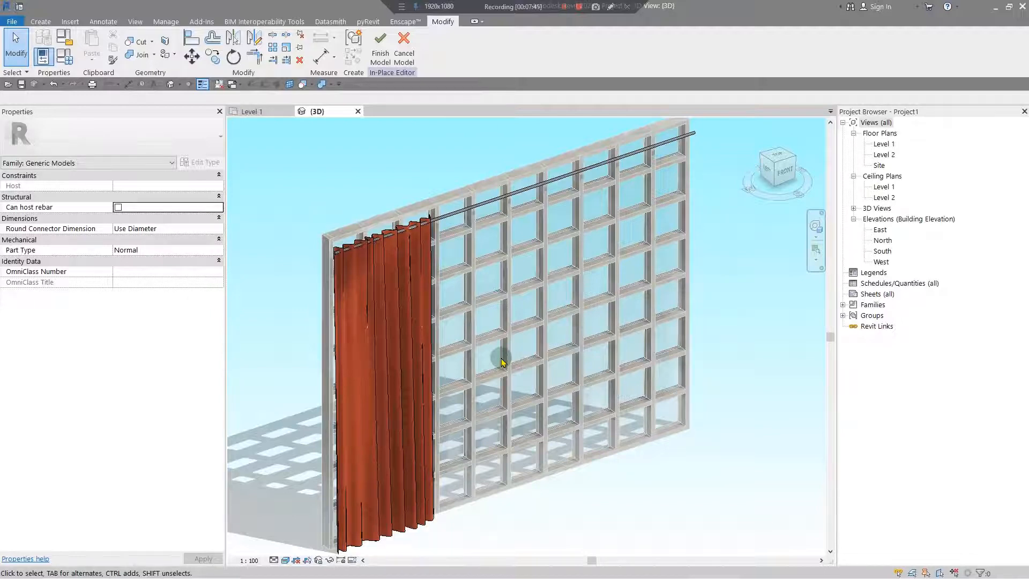
{"action": "scroll", "coordinate": [381, 290], "scroll_direction": "up", "scroll_amount": 5}
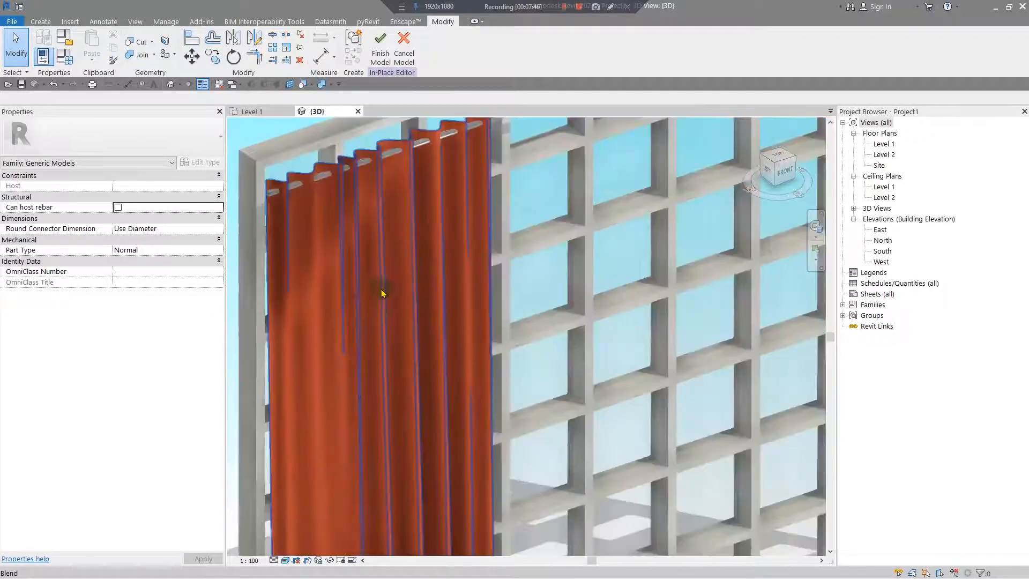
{"action": "scroll", "coordinate": [613, 344], "scroll_direction": "down", "scroll_amount": 5}
{"action": "middle_click_drag", "start_coordinate": [632, 458], "coordinate": [499, 364]}
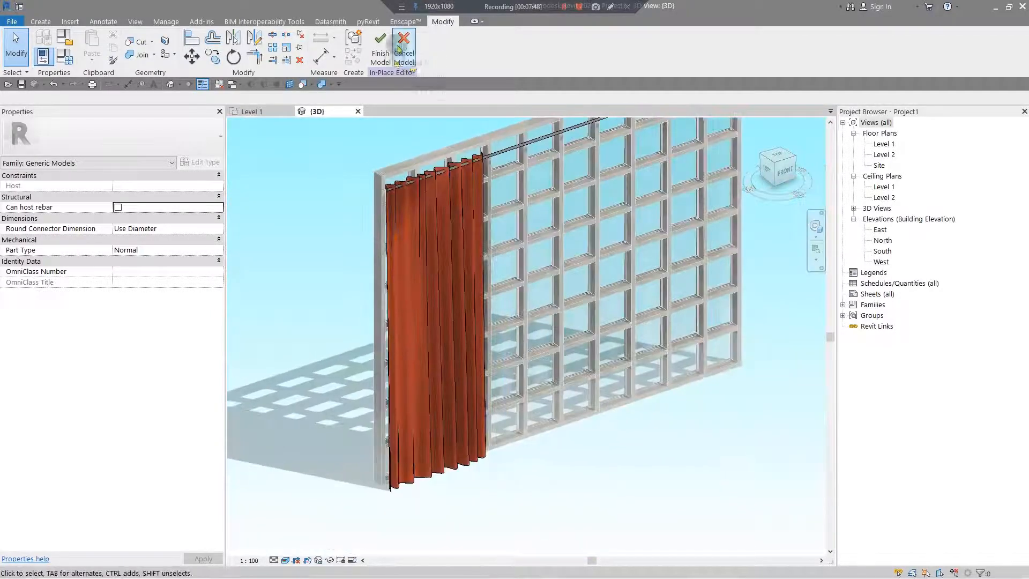
{"action": "left_click", "coordinate": [381, 53]}
{"action": "middle_click_drag", "start_coordinate": [696, 341], "coordinate": [568, 443]}
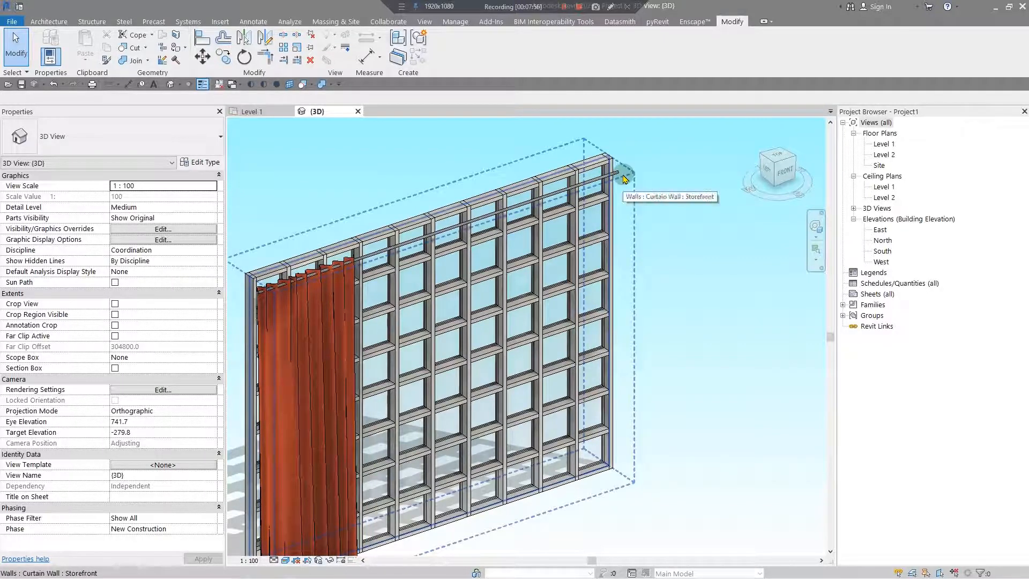
Start a new in-place mass named "curtain 2".
{"action": "left_click", "coordinate": [343, 22]}
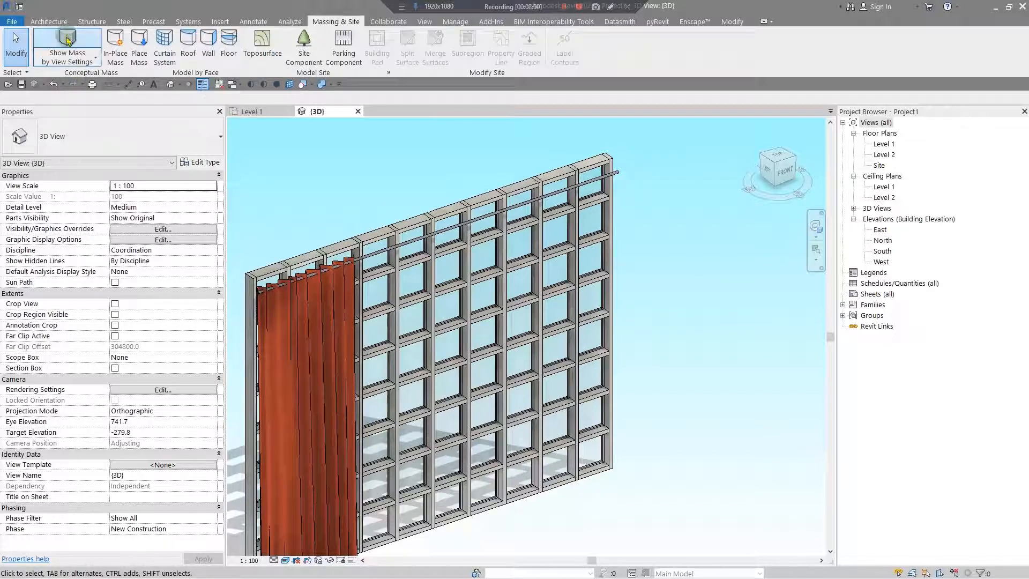
{"action": "left_click", "coordinate": [115, 46]}
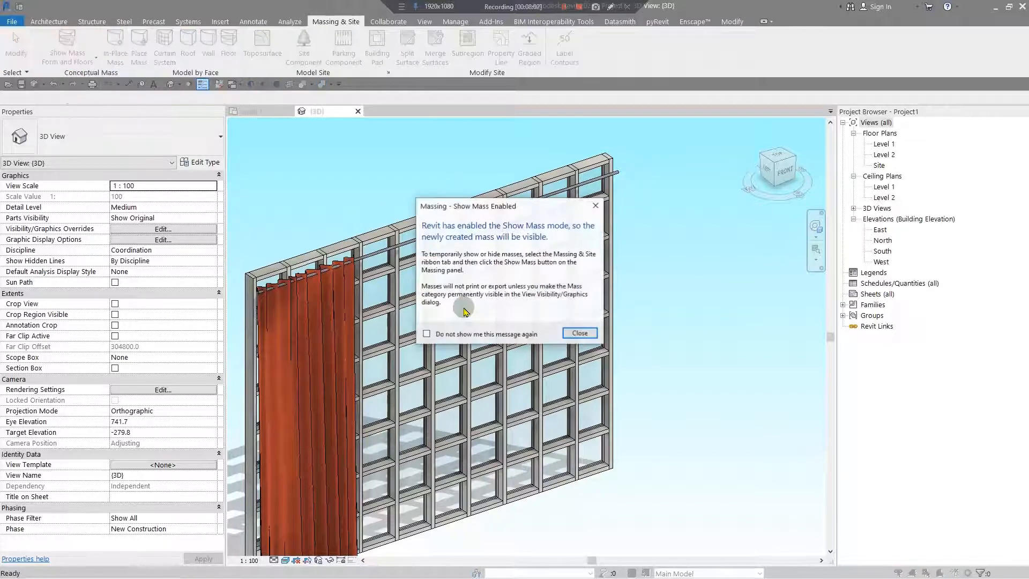
{"action": "left_click", "coordinate": [579, 333]}
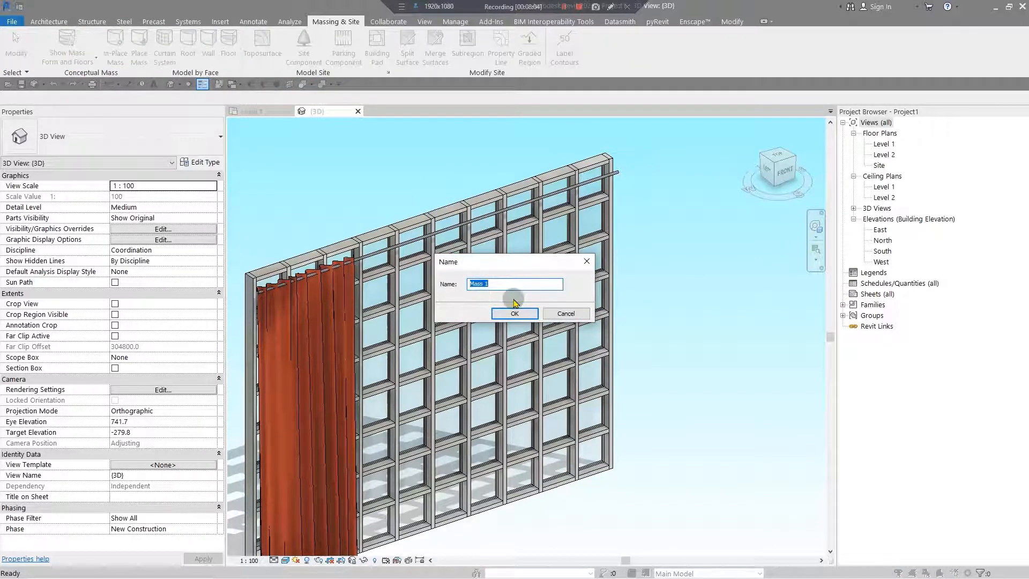
{"action": "type", "text": "curta"}
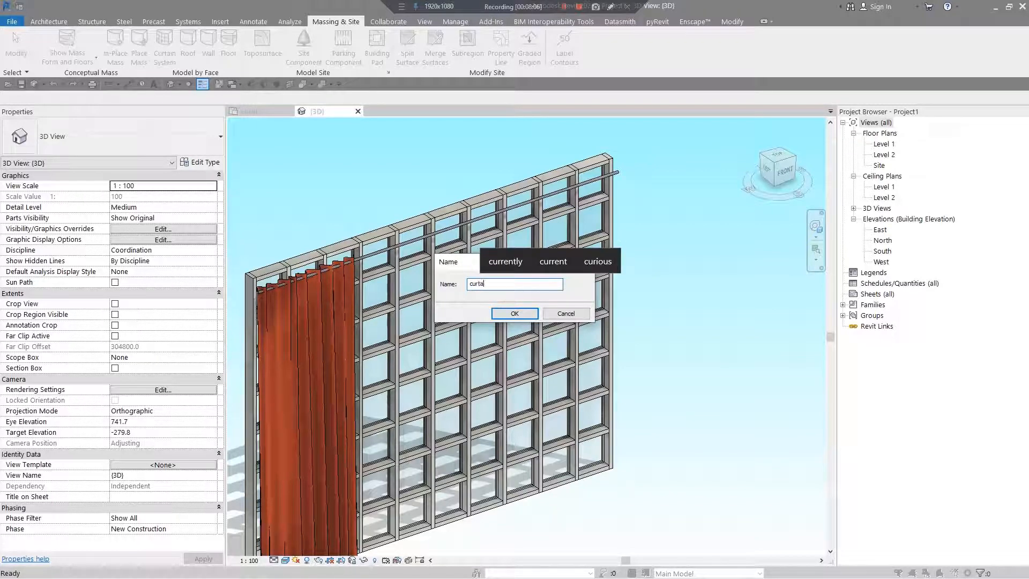
{"action": "type", "text": "in"}
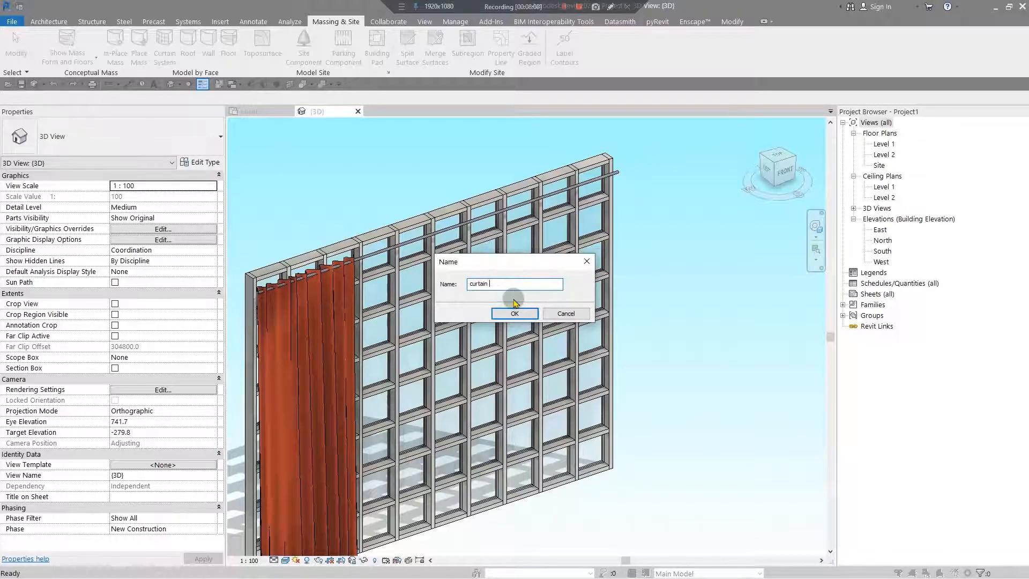
{"action": "type", "text": " 2"}
{"action": "left_click", "coordinate": [519, 319]}
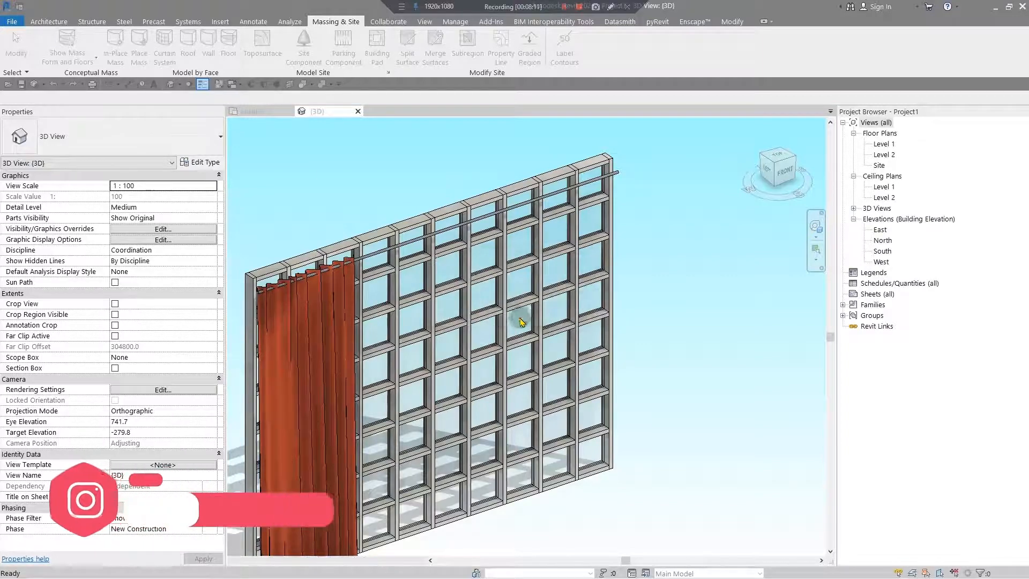
{"action": "scroll", "coordinate": [616, 219], "scroll_direction": "down", "scroll_amount": 5}
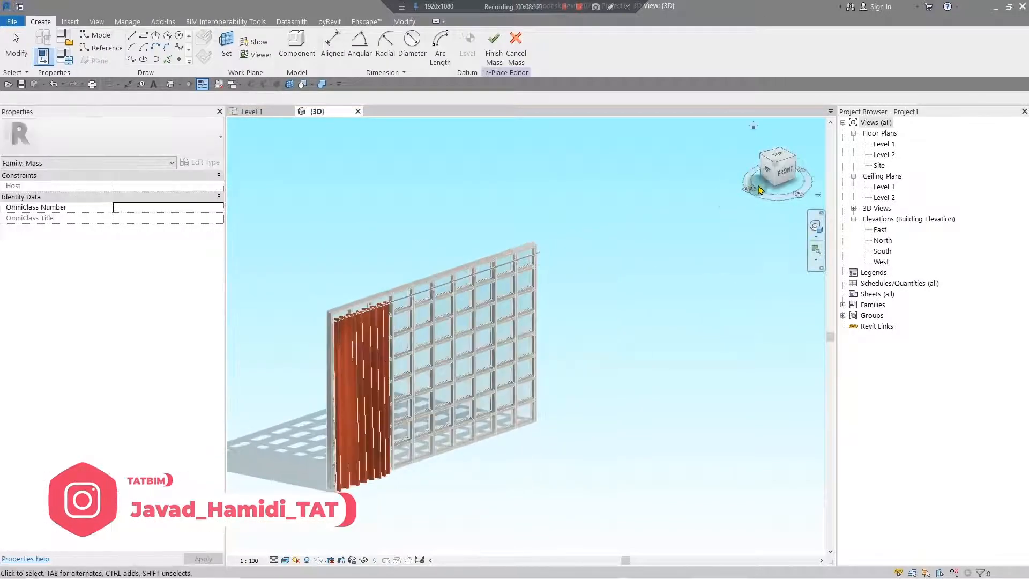
Show the front view and set a glazed panel of the curtain wall as the work plane.
{"action": "left_click", "coordinate": [784, 173]}
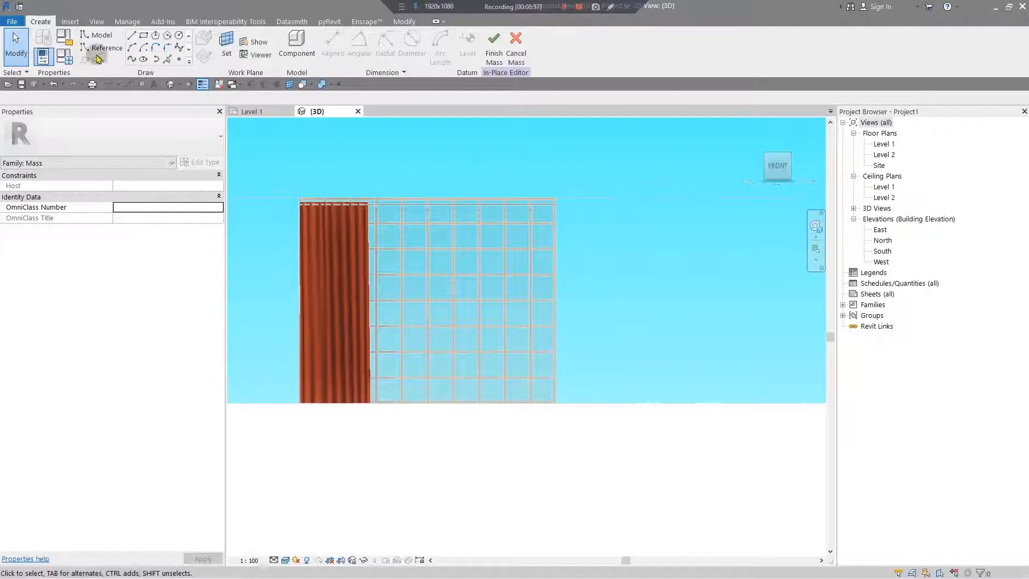
{"action": "left_click", "coordinate": [226, 45]}
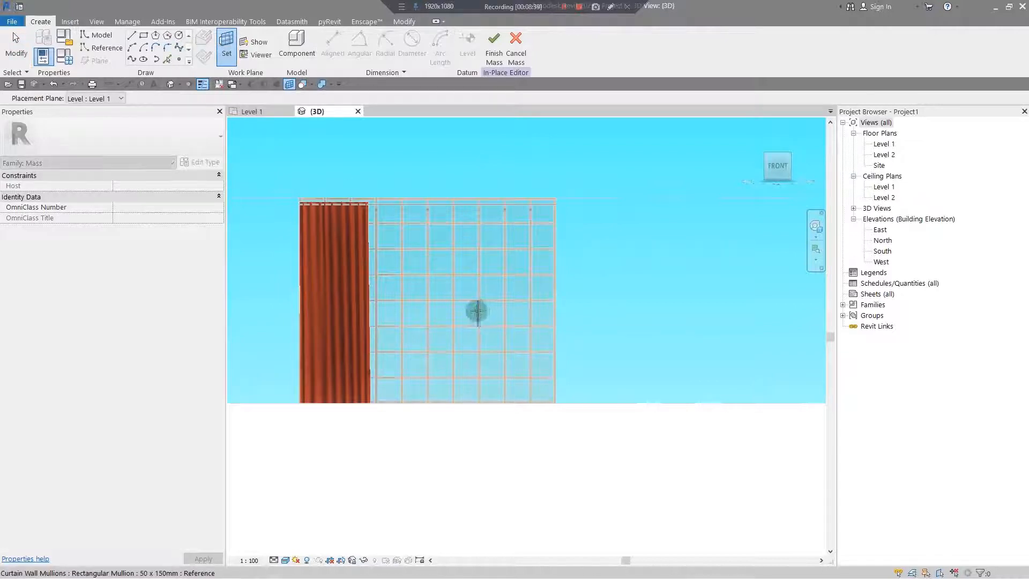
{"action": "scroll", "coordinate": [475, 307], "scroll_direction": "up", "scroll_amount": 3}
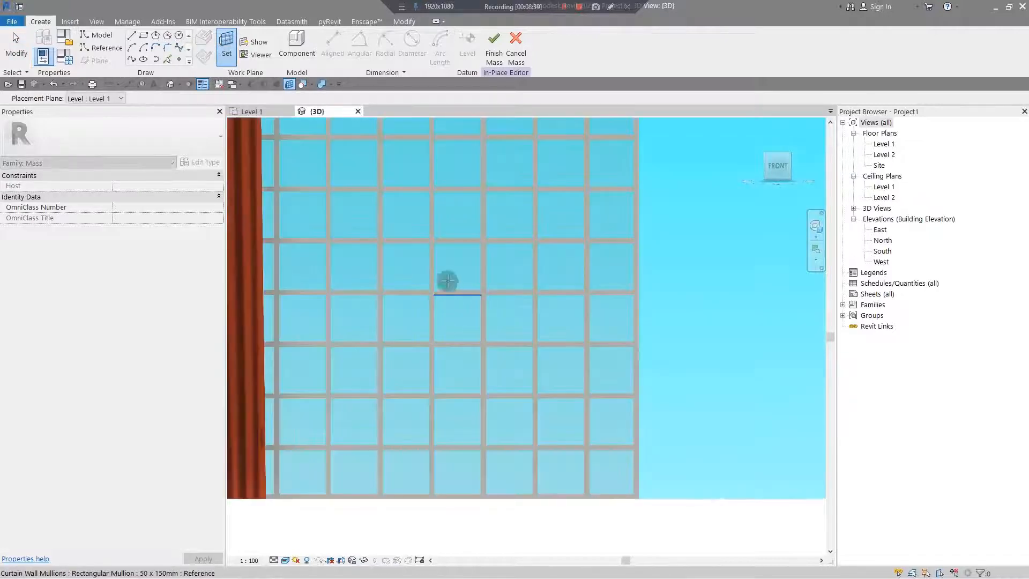
{"action": "left_click", "coordinate": [465, 260]}
{"action": "scroll", "coordinate": [512, 380], "scroll_direction": "down", "scroll_amount": 3}
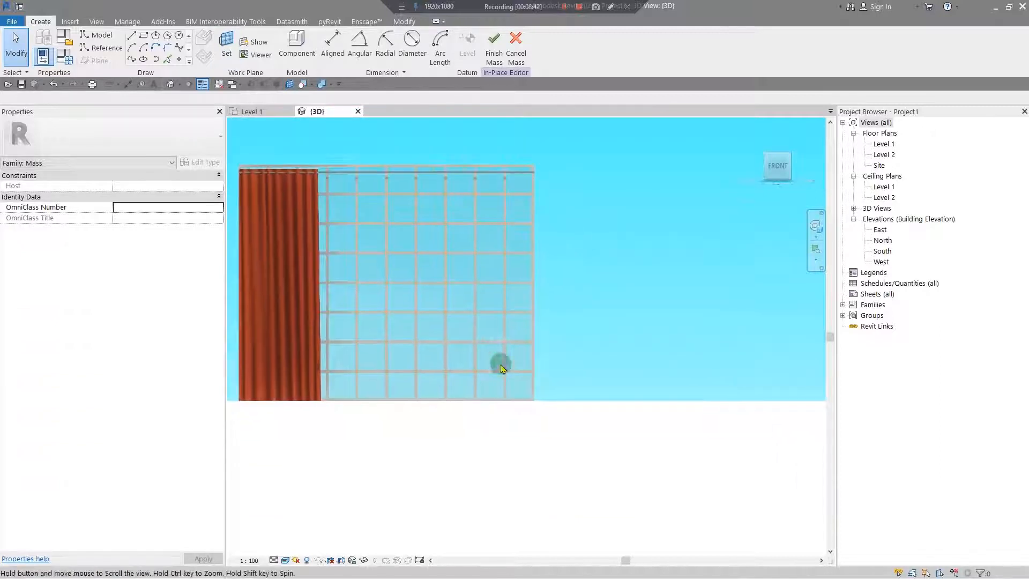
{"action": "middle_click_drag", "start_coordinate": [500, 368], "coordinate": [506, 370]}
Draw a horizontal reference line along Level 1 at the wall's base and adjust its outer end to the wall's free edge.
{"action": "left_click", "coordinate": [105, 49]}
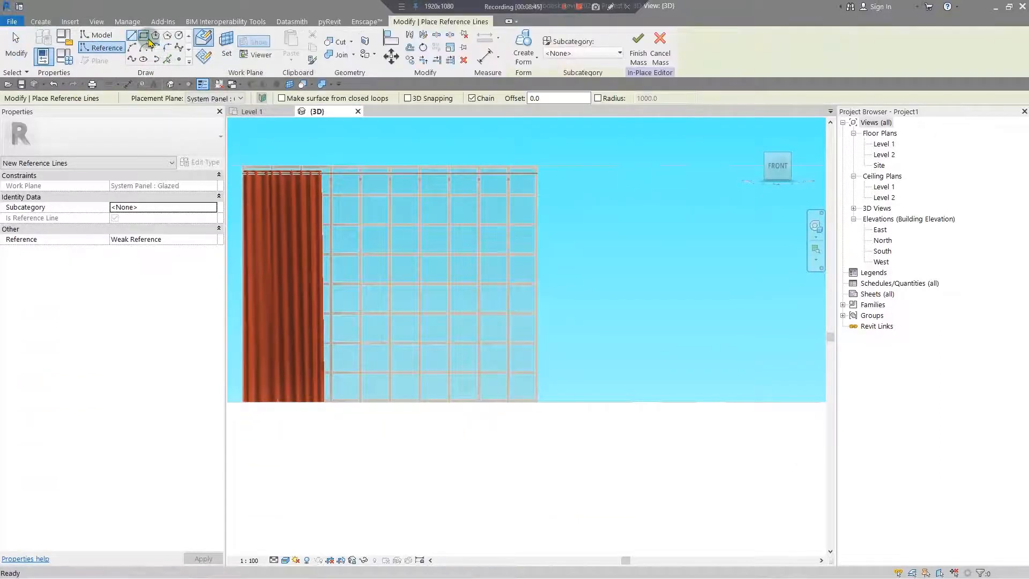
{"action": "left_click", "coordinate": [590, 402]}
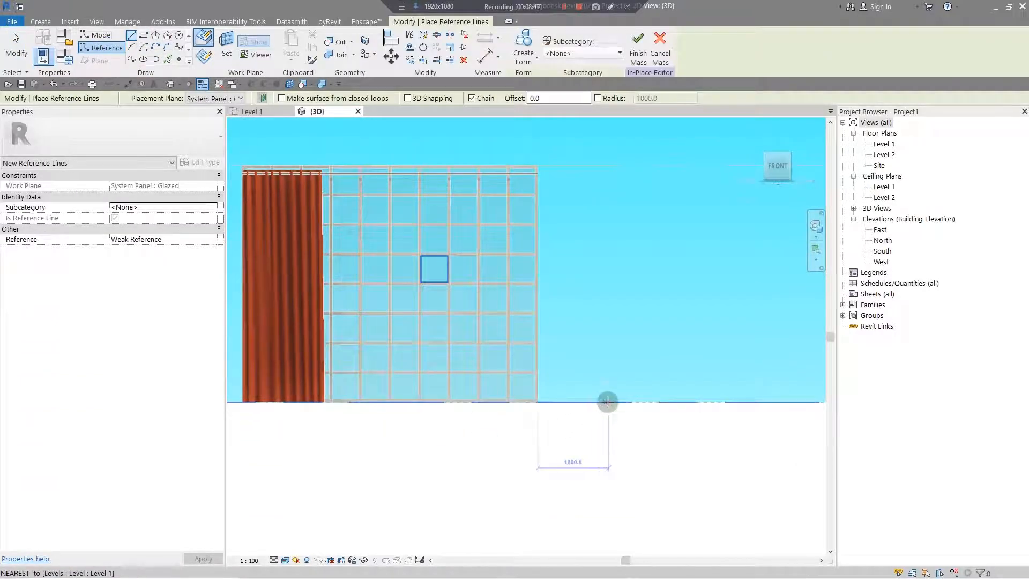
{"action": "scroll", "coordinate": [465, 409], "scroll_direction": "up", "scroll_amount": 2}
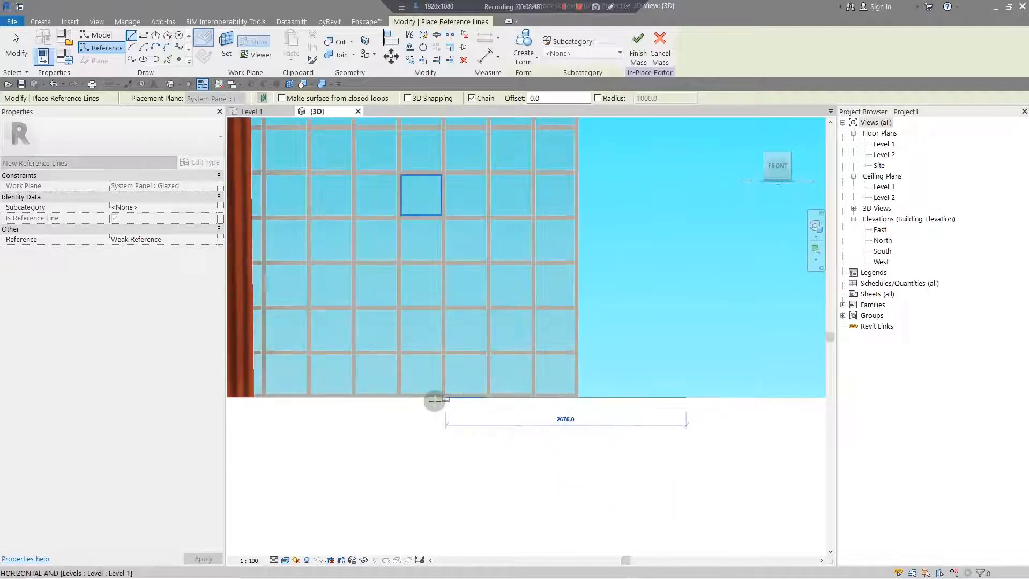
{"action": "scroll", "coordinate": [544, 460], "scroll_direction": "down", "scroll_amount": 3}
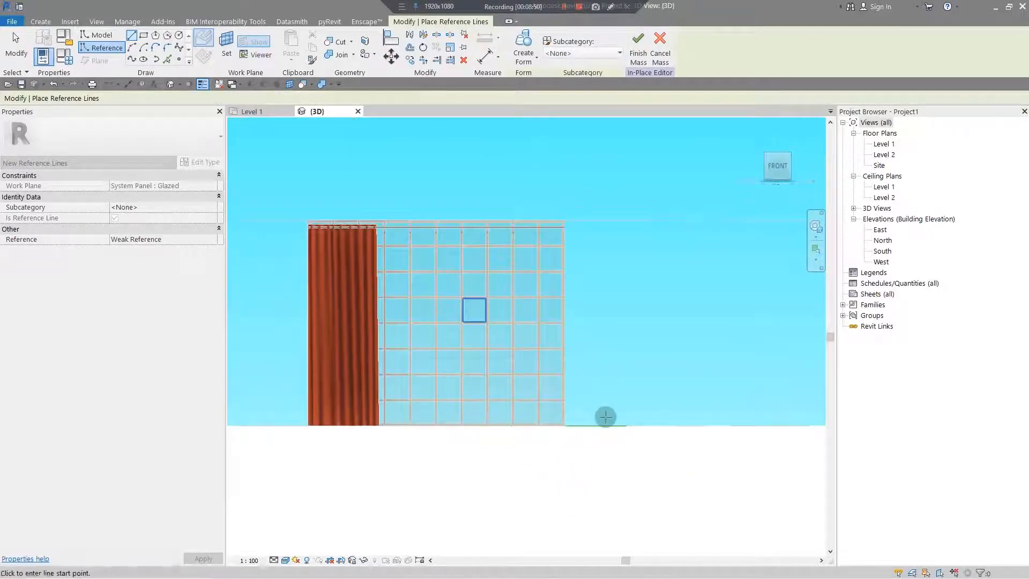
{"action": "scroll", "coordinate": [604, 430], "scroll_direction": "up", "scroll_amount": 2}
{"action": "key", "text": "Escape"}
{"action": "left_click", "coordinate": [634, 423]}
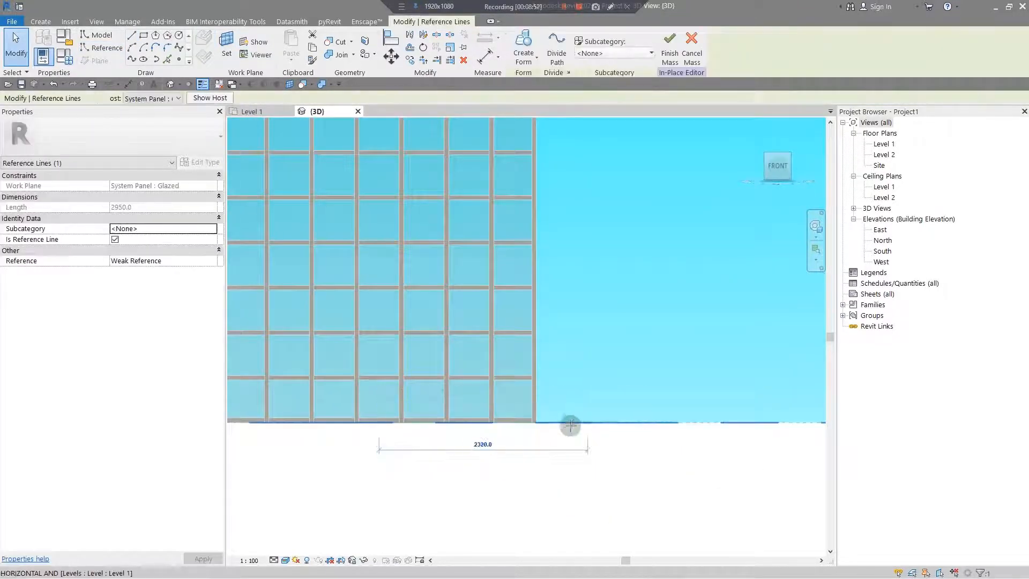
{"action": "left_click", "coordinate": [558, 469]}
{"action": "scroll", "coordinate": [557, 469], "scroll_direction": "down", "scroll_amount": 3}
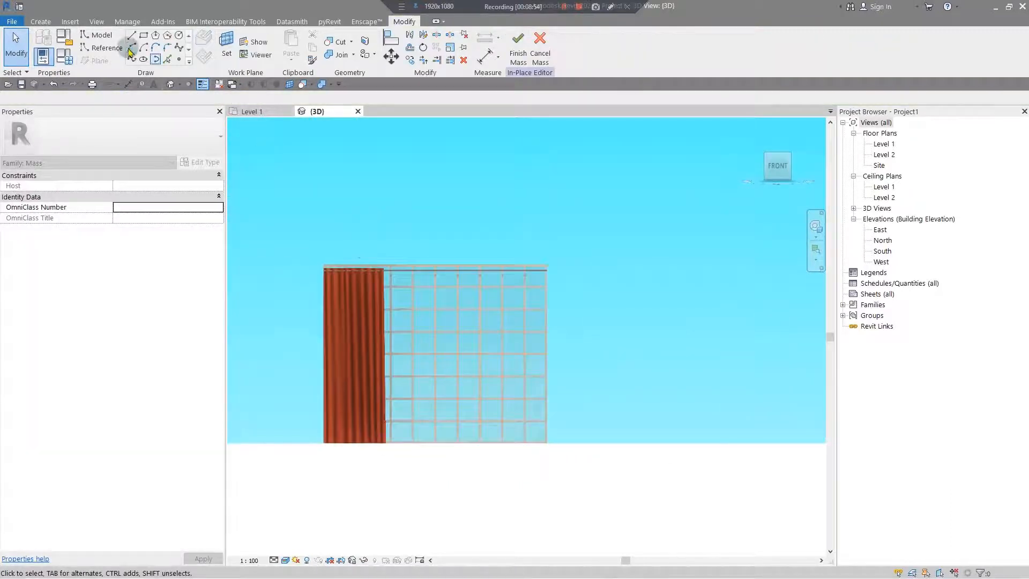
Draw a second horizontal reference line inward from the wall's free edge, partway up the wall.
{"action": "left_click", "coordinate": [131, 35]}
{"action": "scroll", "coordinate": [535, 329], "scroll_direction": "up", "scroll_amount": 3}
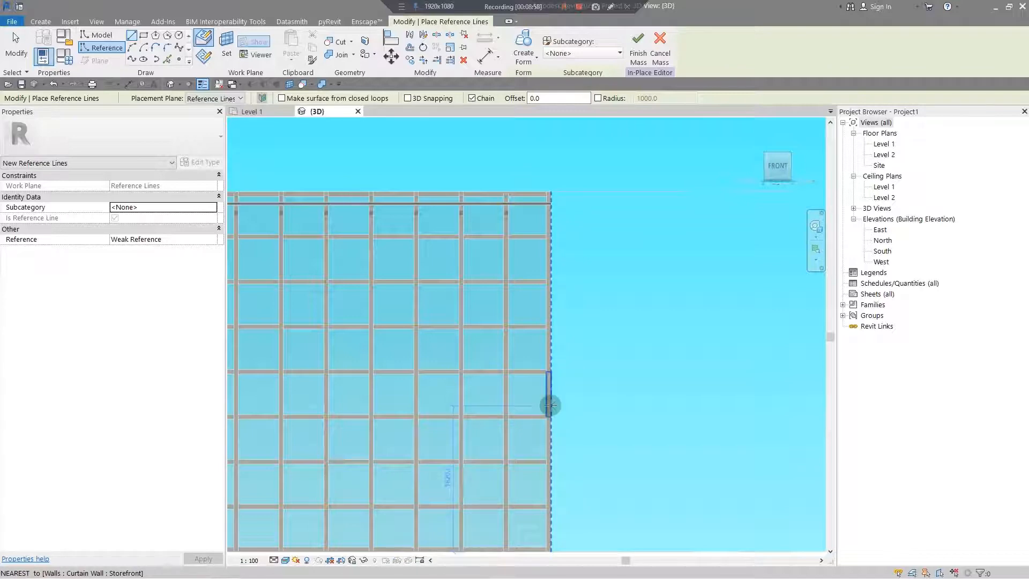
{"action": "scroll", "coordinate": [461, 395], "scroll_direction": "down", "scroll_amount": 3}
{"action": "scroll", "coordinate": [629, 356], "scroll_direction": "up", "scroll_amount": 6}
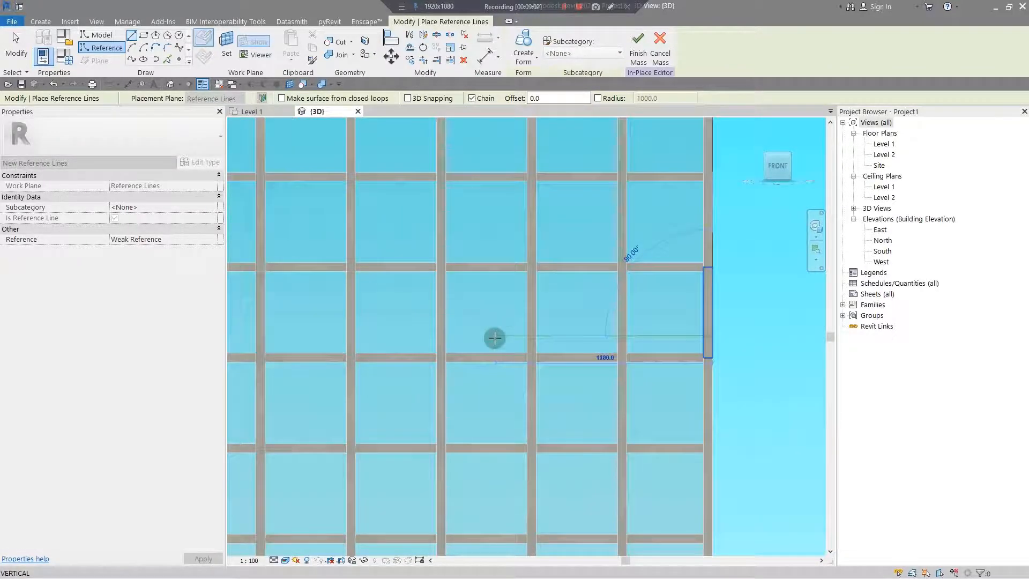
{"action": "middle_click_drag", "start_coordinate": [461, 289], "coordinate": [431, 188]}
{"action": "scroll", "coordinate": [430, 189], "scroll_direction": "down", "scroll_amount": 1}
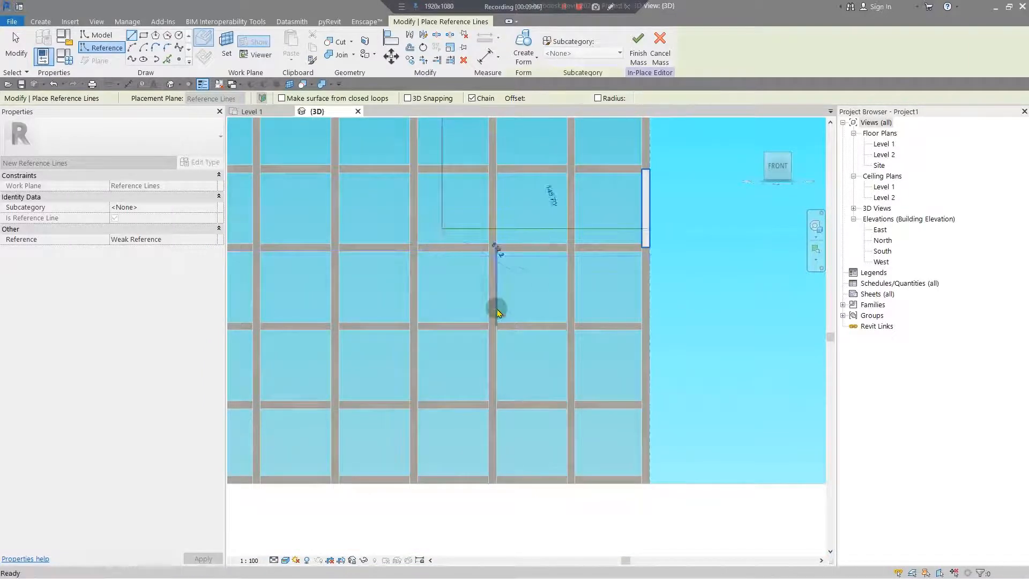
Draw a third horizontal reference line inward from the wall's free edge, just above the curtain rod.
{"action": "scroll", "coordinate": [494, 305], "scroll_direction": "down", "scroll_amount": 4}
{"action": "scroll", "coordinate": [564, 220], "scroll_direction": "up", "scroll_amount": 6}
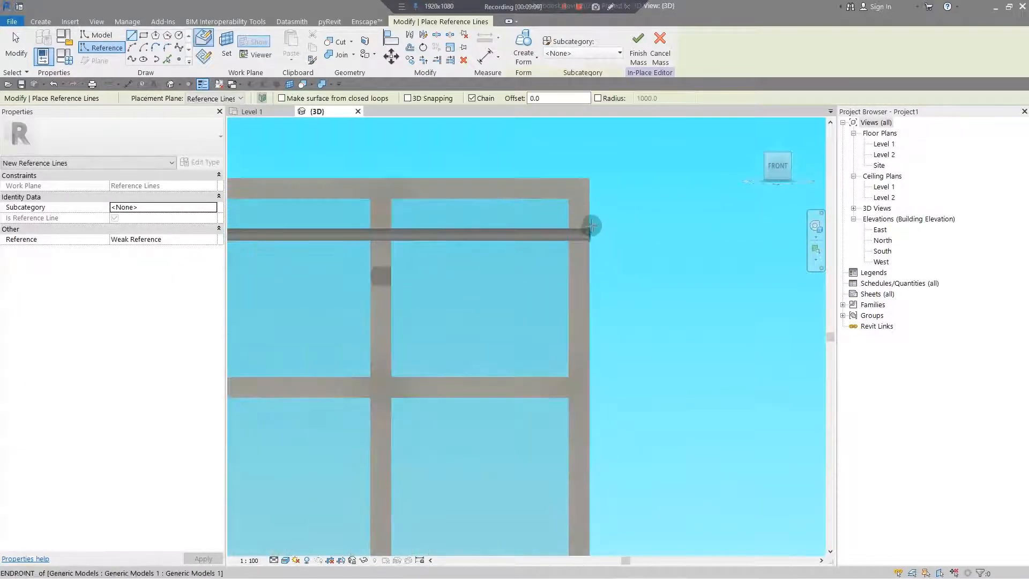
{"action": "left_click", "coordinate": [589, 222]}
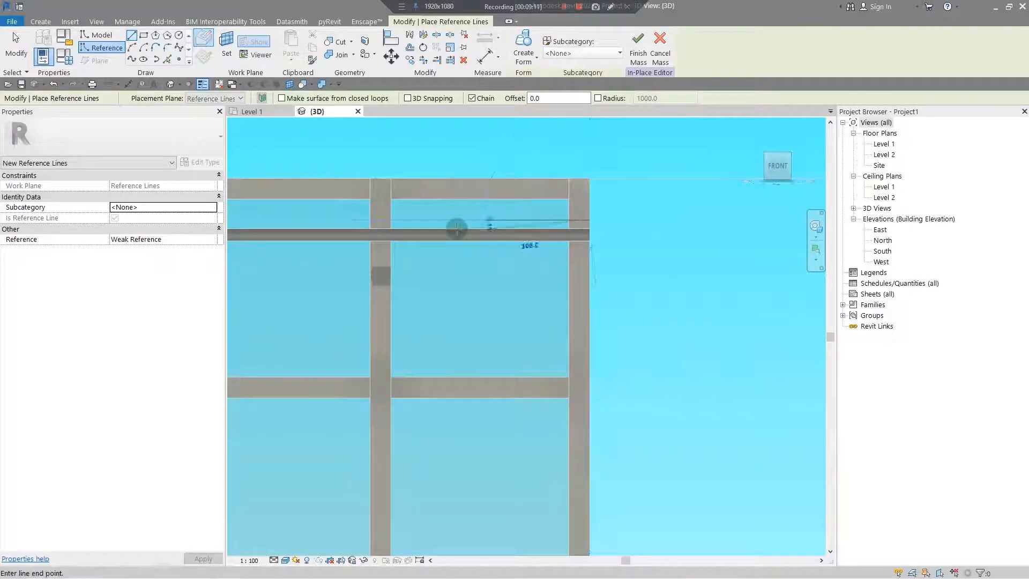
{"action": "scroll", "coordinate": [445, 233], "scroll_direction": "down", "scroll_amount": 4}
{"action": "scroll", "coordinate": [386, 224], "scroll_direction": "up", "scroll_amount": 3}
{"action": "key", "text": "Escape"}
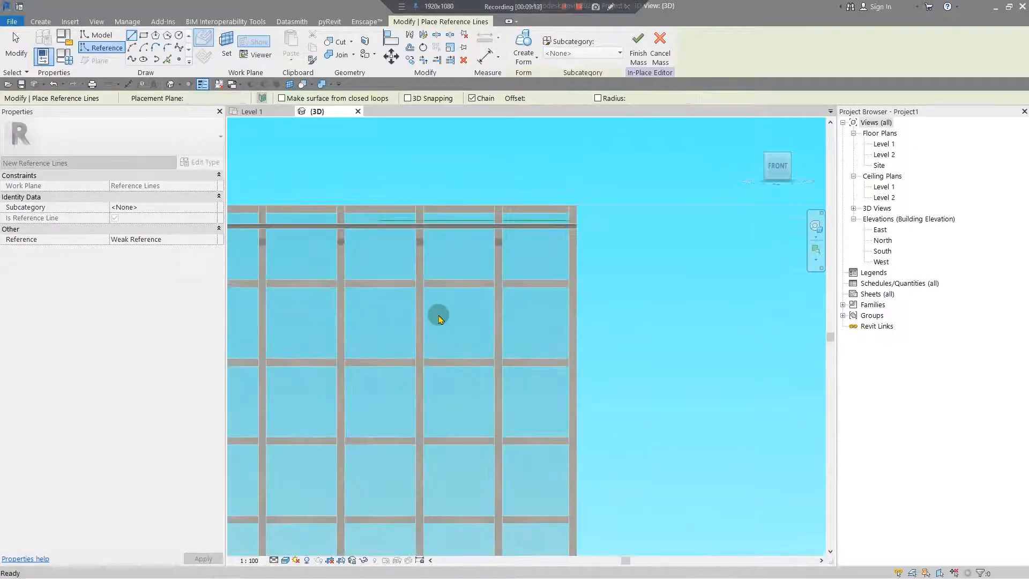
{"action": "key", "text": "Escape"}
Move the three reference lines in plan view from the curtain wall's centreline out to the curtain rod's end.
{"action": "scroll", "coordinate": [437, 309], "scroll_direction": "down", "scroll_amount": 6}
{"action": "middle_click_drag", "start_coordinate": [439, 375], "coordinate": [528, 514], "text": "shift"}
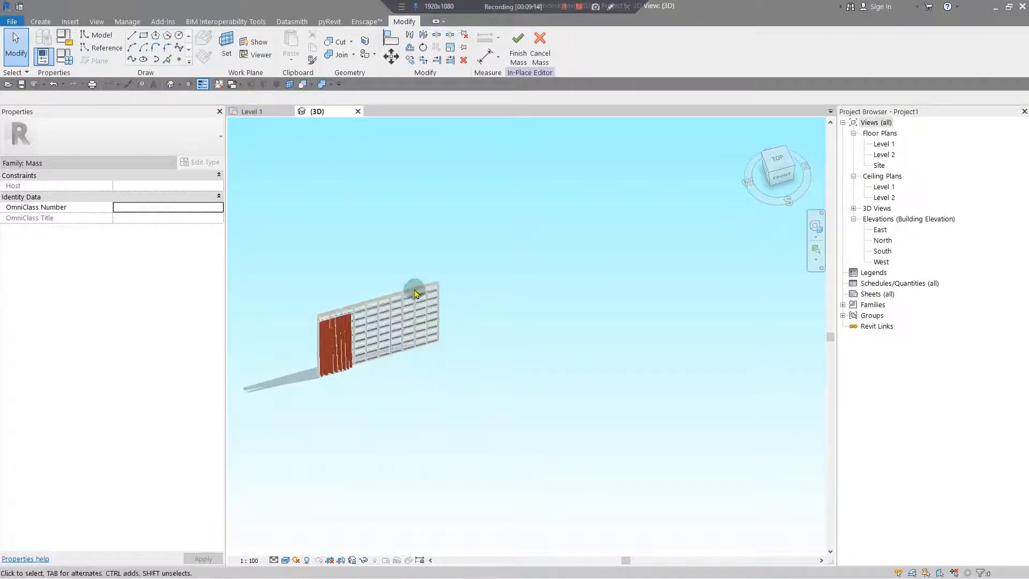
{"action": "scroll", "coordinate": [416, 424], "scroll_direction": "up", "scroll_amount": 5}
{"action": "scroll", "coordinate": [431, 432], "scroll_direction": "down", "scroll_amount": 5}
{"action": "left_click", "coordinate": [777, 158]}
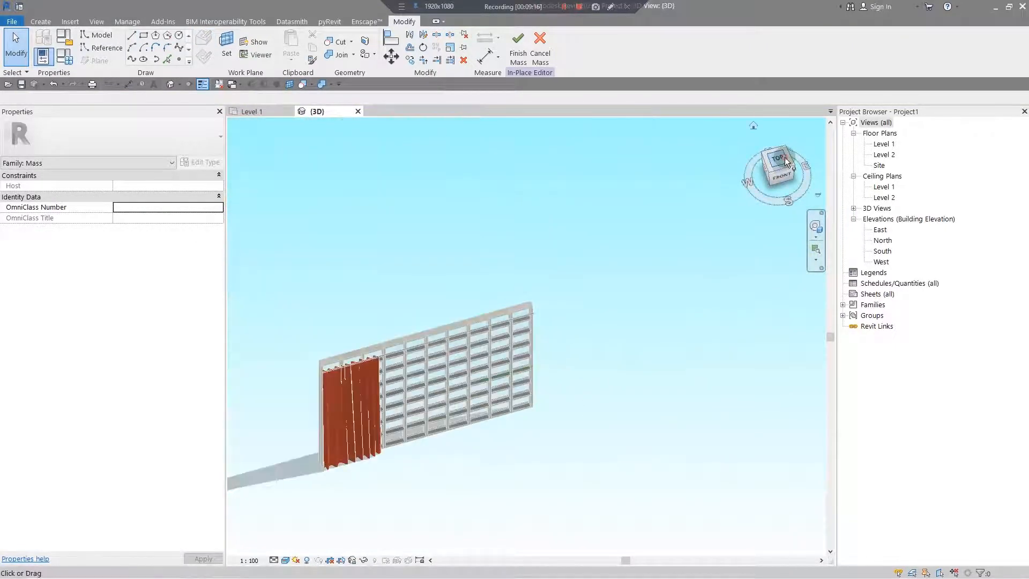
{"action": "scroll", "coordinate": [536, 353], "scroll_direction": "up", "scroll_amount": 4}
{"action": "scroll", "coordinate": [494, 317], "scroll_direction": "up", "scroll_amount": 3}
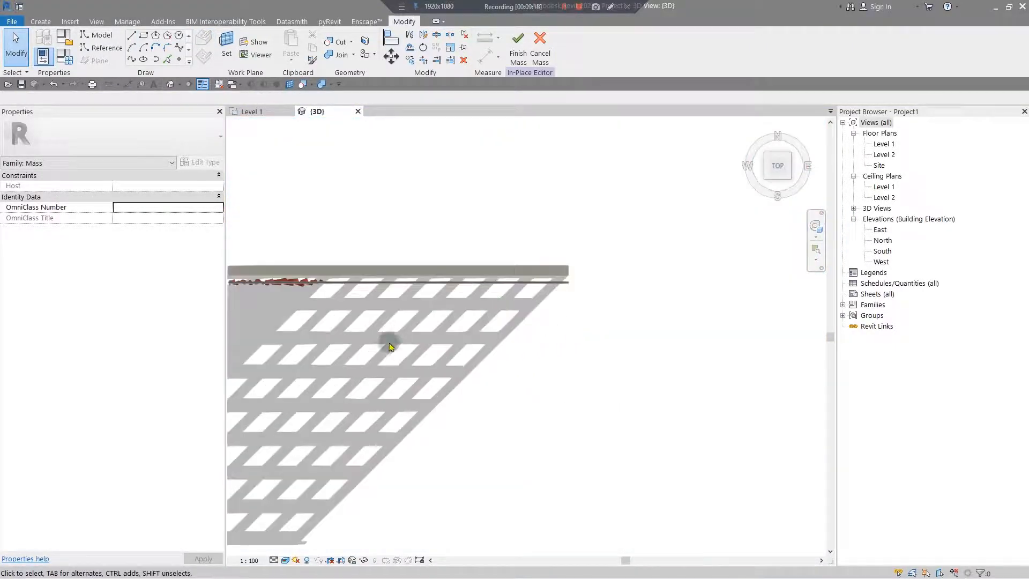
{"action": "left_click_drag", "start_coordinate": [360, 363], "coordinate": [636, 198]}
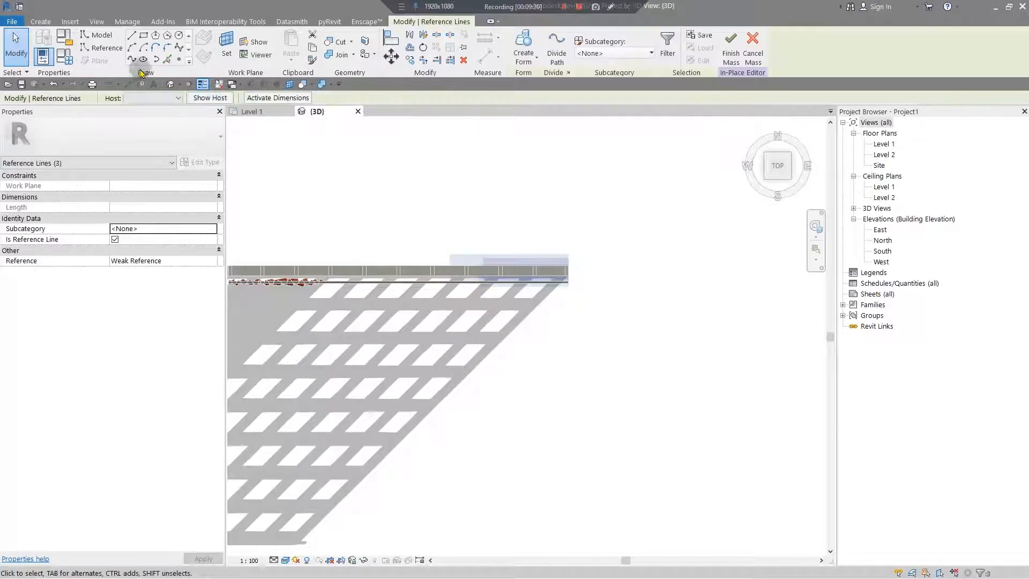
{"action": "left_click", "coordinate": [388, 60]}
{"action": "scroll", "coordinate": [515, 252], "scroll_direction": "up", "scroll_amount": 6}
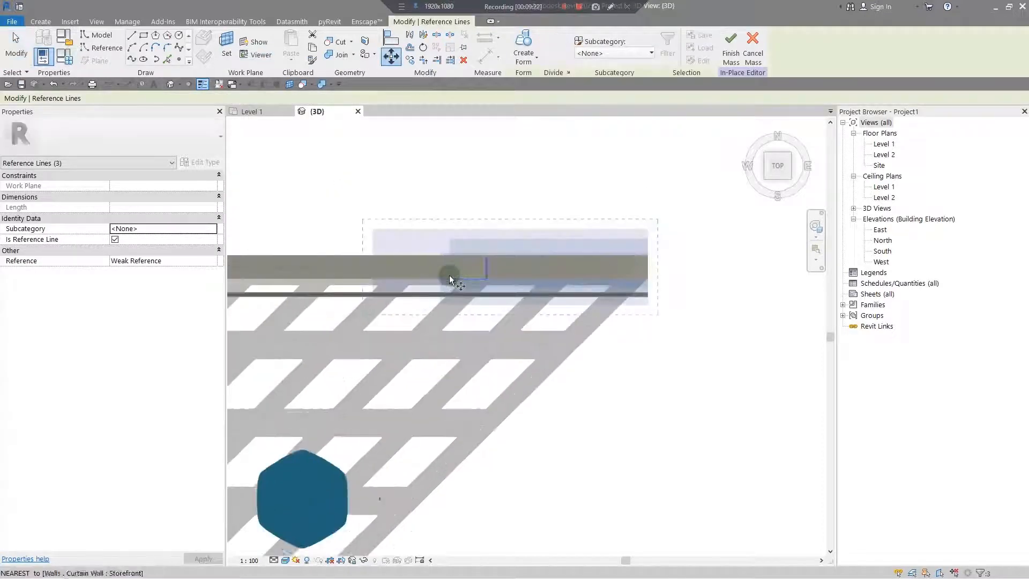
{"action": "middle_click_drag", "start_coordinate": [558, 284], "coordinate": [380, 197]}
{"action": "left_click", "coordinate": [106, 98]}
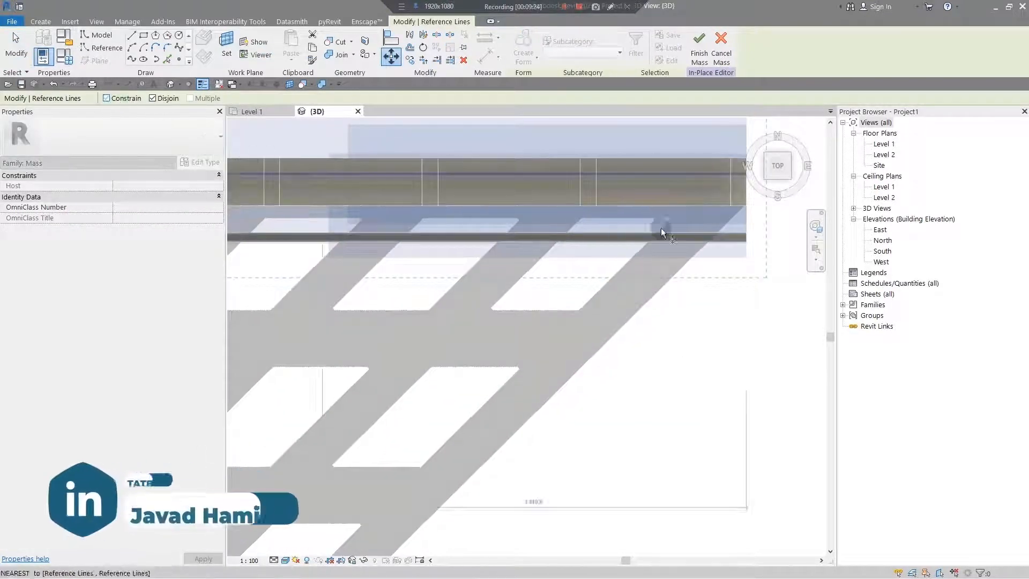
{"action": "left_click", "coordinate": [744, 182]}
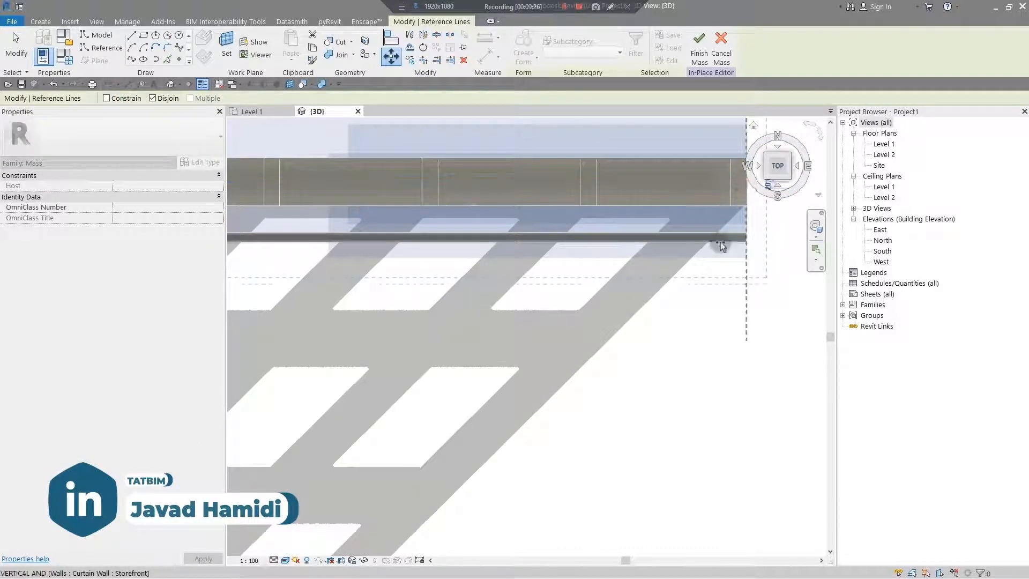
{"action": "middle_click_drag", "start_coordinate": [680, 246], "coordinate": [596, 215]}
{"action": "scroll", "coordinate": [665, 205], "scroll_direction": "up", "scroll_amount": 4}
{"action": "key", "text": "shift"}
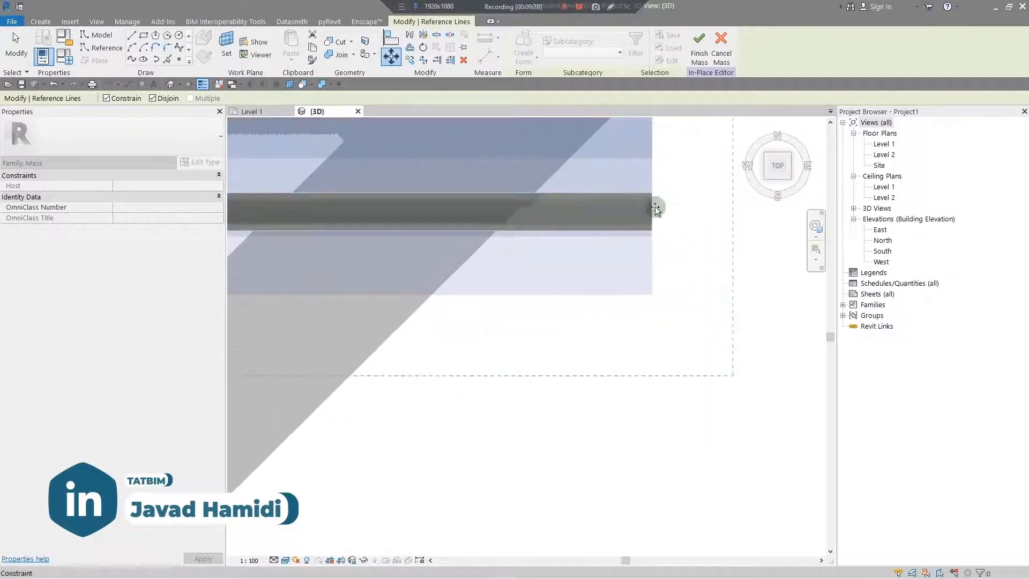
{"action": "left_click", "coordinate": [653, 218]}
{"action": "middle_click_drag", "start_coordinate": [655, 214], "coordinate": [689, 385]}
{"action": "left_click", "coordinate": [688, 385]}
{"action": "middle_click_drag", "start_coordinate": [629, 399], "coordinate": [678, 399], "text": "shift"}
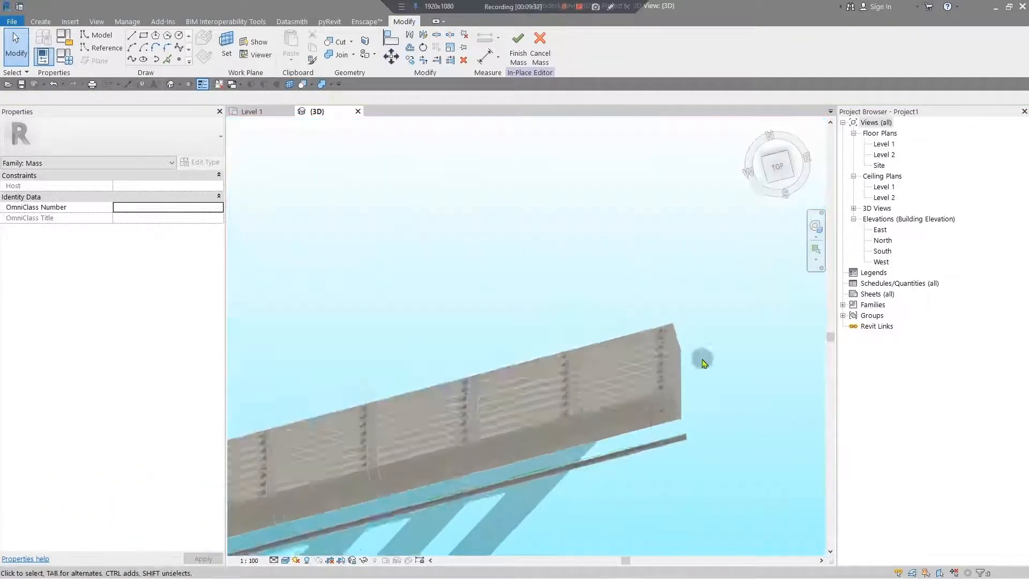
Shift the mid-height reference line a little further outward from the wall, past the curtain rod.
{"action": "left_click", "coordinate": [775, 167]}
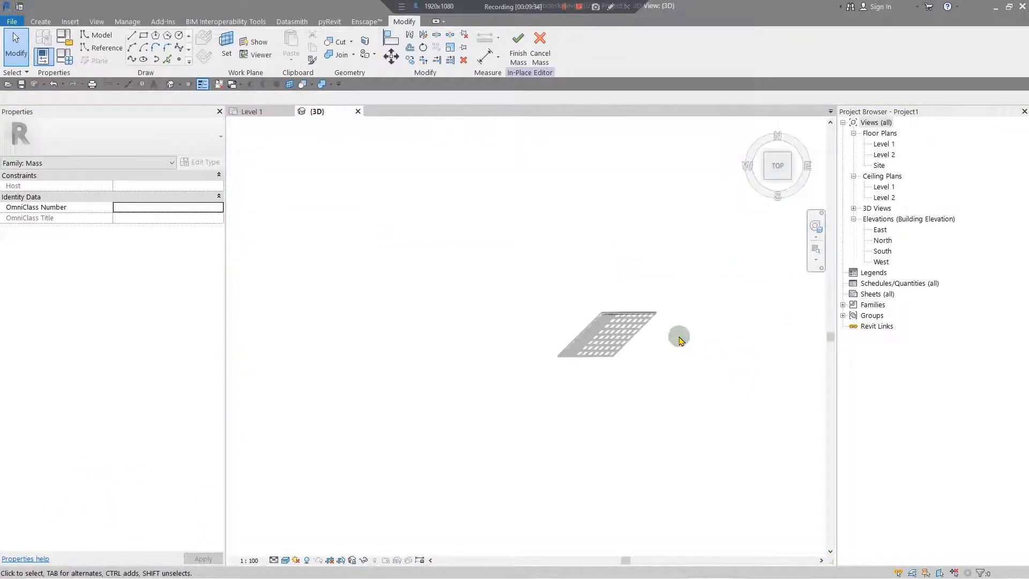
{"action": "scroll", "coordinate": [679, 337], "scroll_direction": "up", "scroll_amount": 5}
{"action": "scroll", "coordinate": [529, 300], "scroll_direction": "up", "scroll_amount": 4}
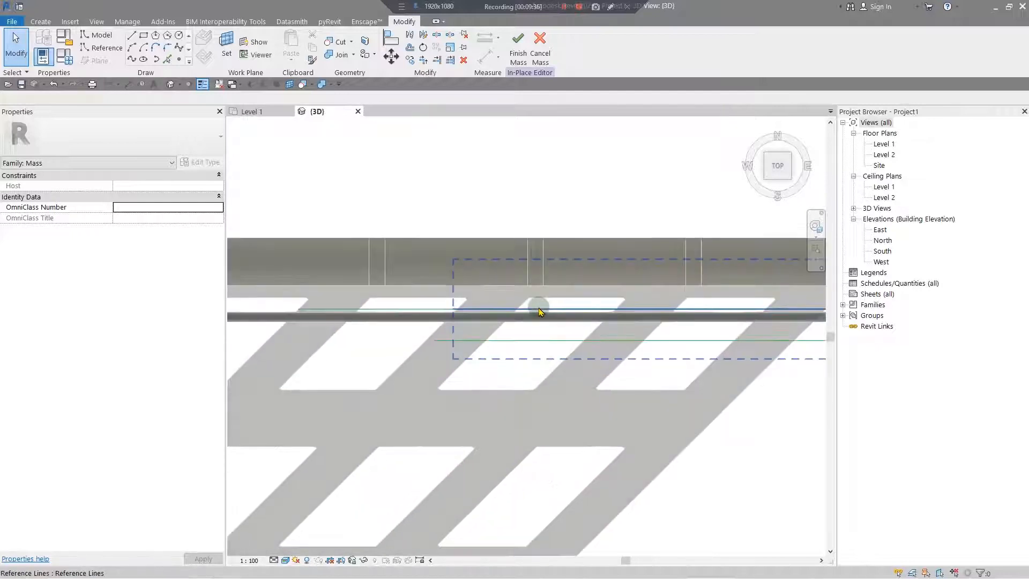
{"action": "left_click", "coordinate": [528, 308]}
{"action": "scroll", "coordinate": [449, 318], "scroll_direction": "up", "scroll_amount": 2}
{"action": "left_click_drag", "start_coordinate": [448, 316], "coordinate": [462, 361]}
{"action": "scroll", "coordinate": [462, 362], "scroll_direction": "down", "scroll_amount": 5}
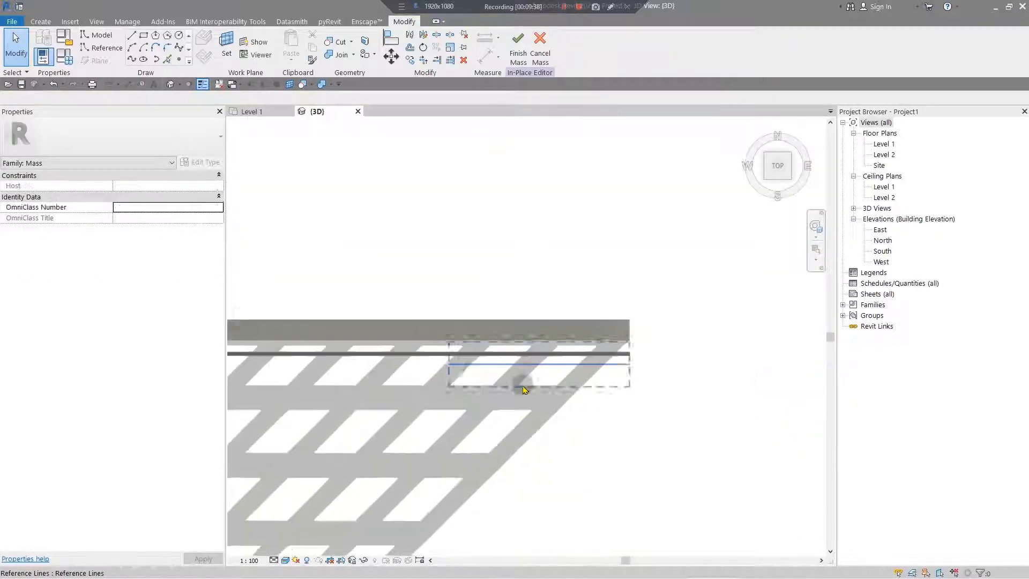
{"action": "middle_click_drag", "start_coordinate": [600, 431], "coordinate": [518, 403]}
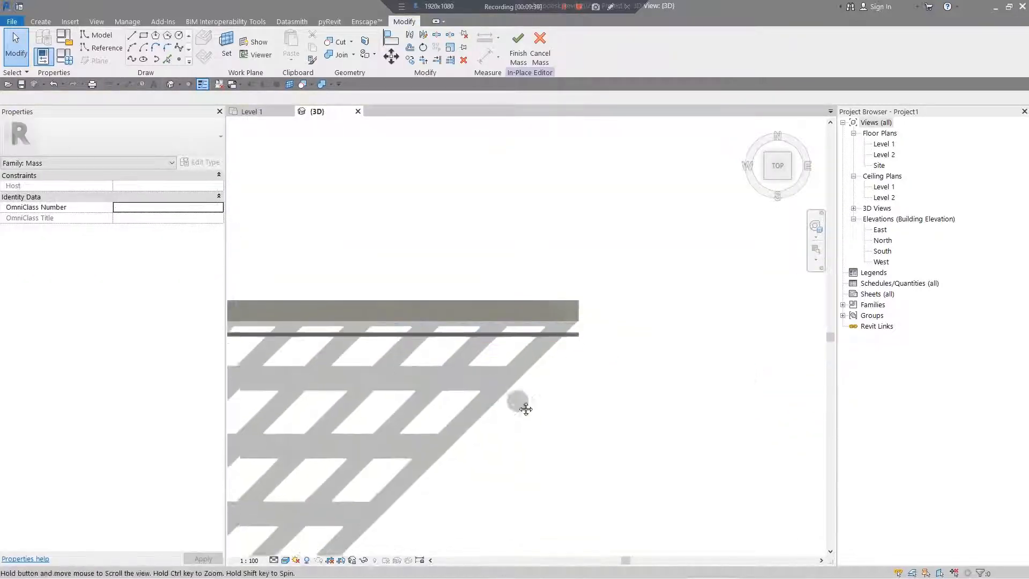
{"action": "left_click", "coordinate": [470, 334]}
Examine the positions of the three reference lines relative to the wall, rod and red curtain from several angles.
{"action": "middle_click_drag", "start_coordinate": [493, 344], "coordinate": [555, 275], "text": "shift"}
{"action": "left_click", "coordinate": [555, 275]}
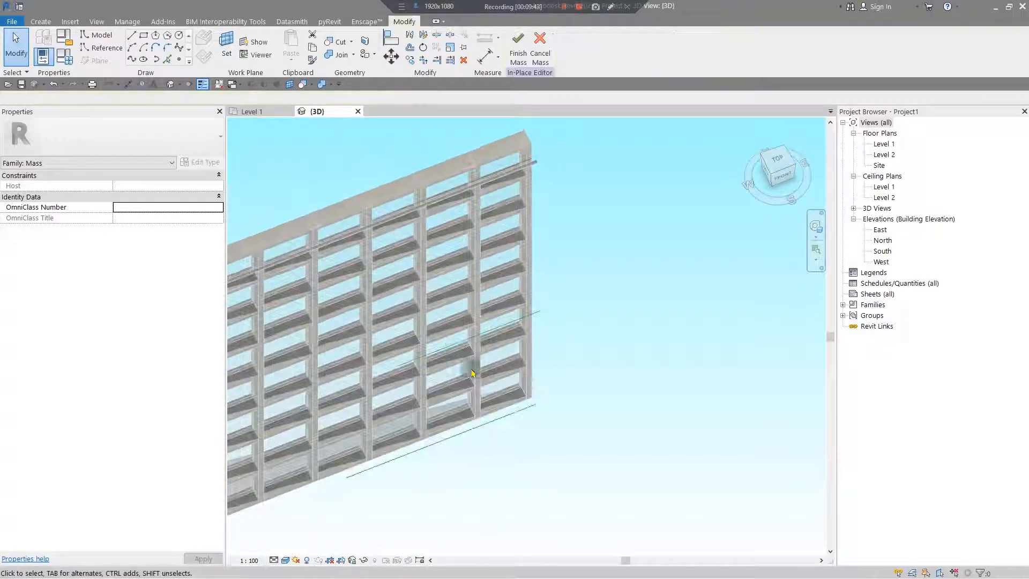
{"action": "scroll", "coordinate": [469, 370], "scroll_direction": "up", "scroll_amount": 3}
{"action": "scroll", "coordinate": [467, 310], "scroll_direction": "down", "scroll_amount": 3}
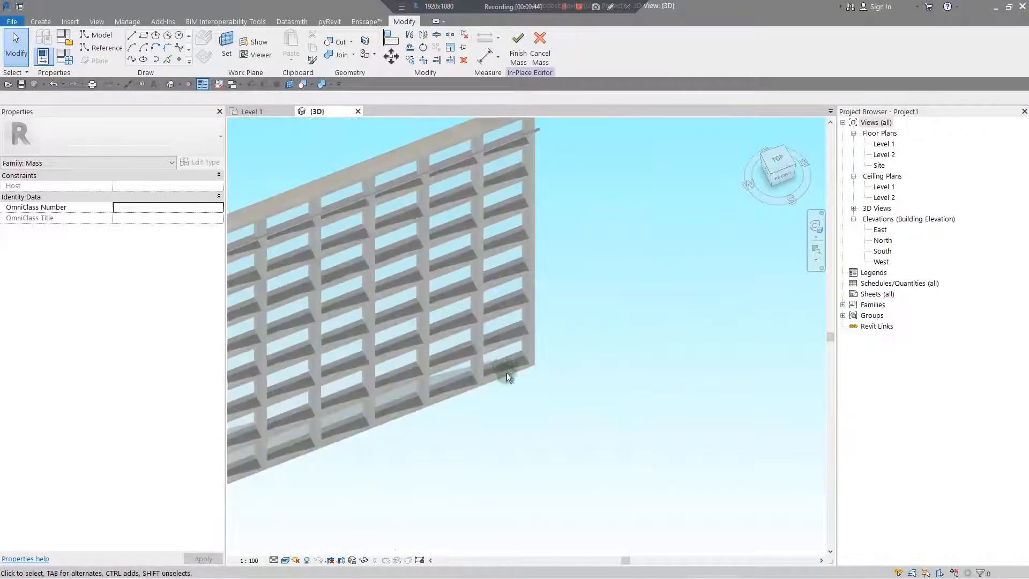
{"action": "left_click", "coordinate": [507, 378]}
{"action": "middle_click_drag", "start_coordinate": [507, 378], "coordinate": [469, 317], "text": "shift"}
{"action": "left_click", "coordinate": [602, 338]}
{"action": "scroll", "coordinate": [603, 338], "scroll_direction": "down", "scroll_amount": 3}
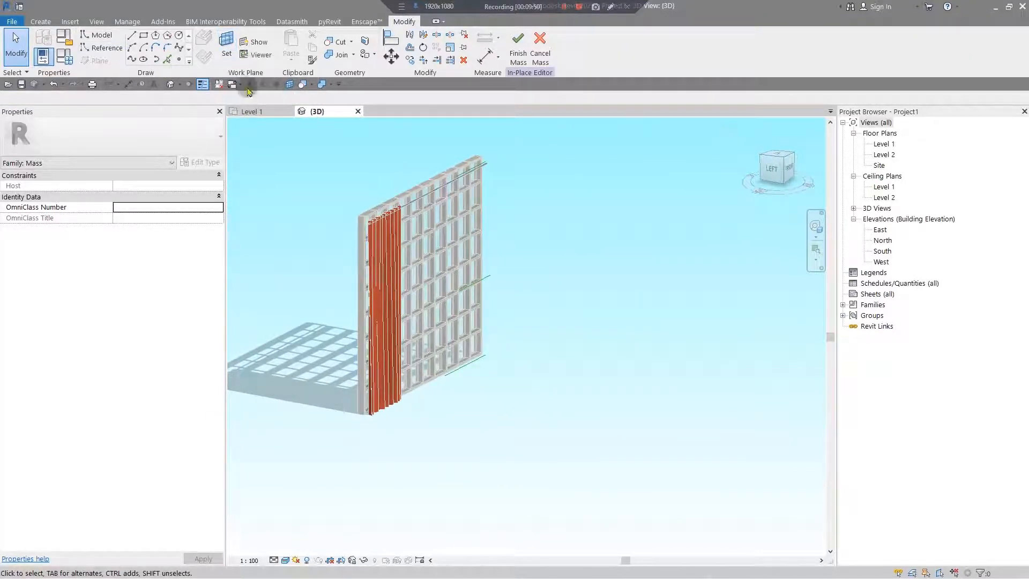
{"action": "scroll", "coordinate": [506, 388], "scroll_direction": "up", "scroll_amount": 3}
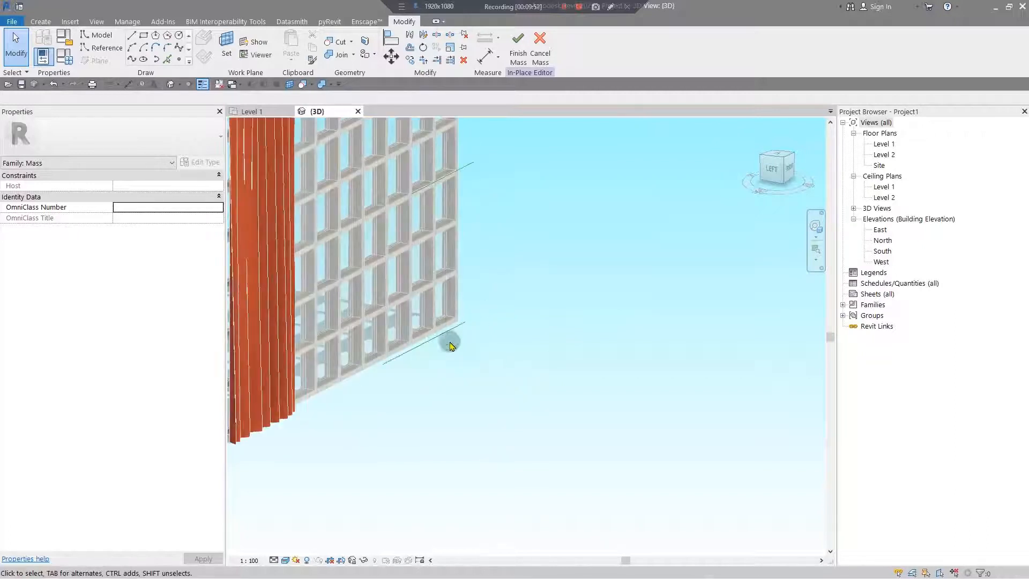
{"action": "scroll", "coordinate": [460, 359], "scroll_direction": "up", "scroll_amount": 3}
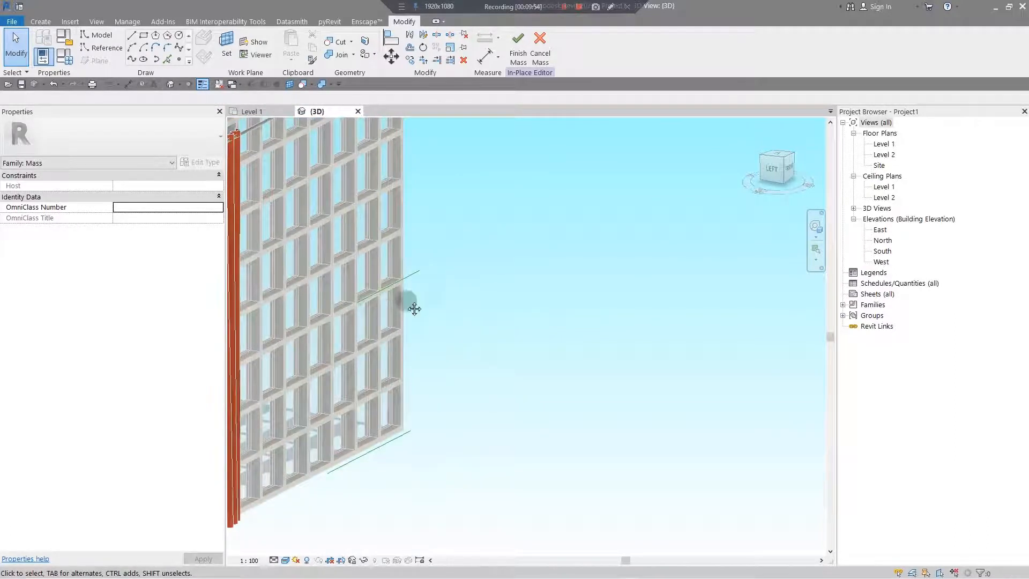
{"action": "middle_click_drag", "start_coordinate": [415, 308], "coordinate": [489, 283]}
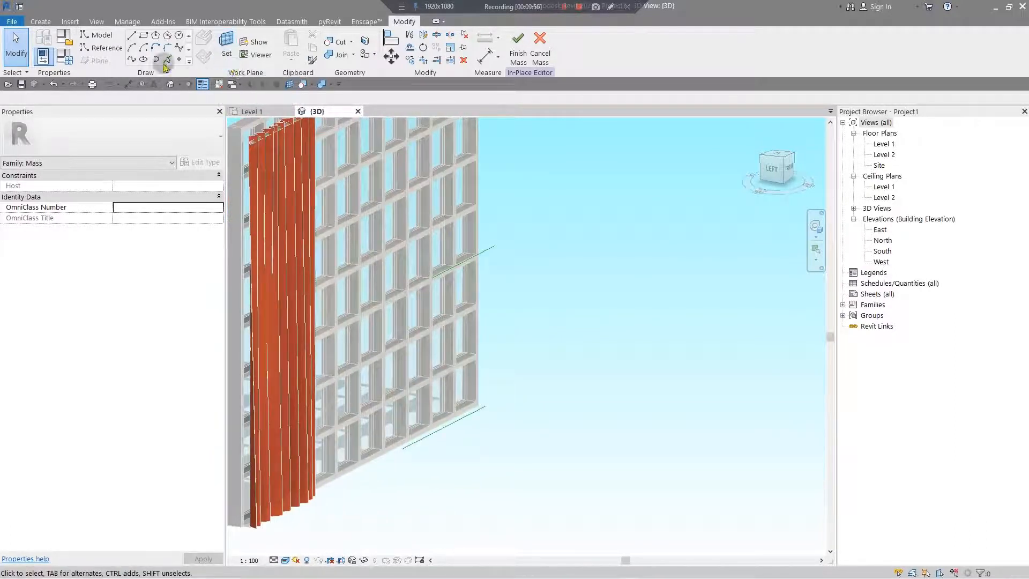
Set the horizontal plane of the base reference line as the work plane.
{"action": "left_click", "coordinate": [226, 47]}
{"action": "scroll", "coordinate": [477, 429], "scroll_direction": "up", "scroll_amount": 5}
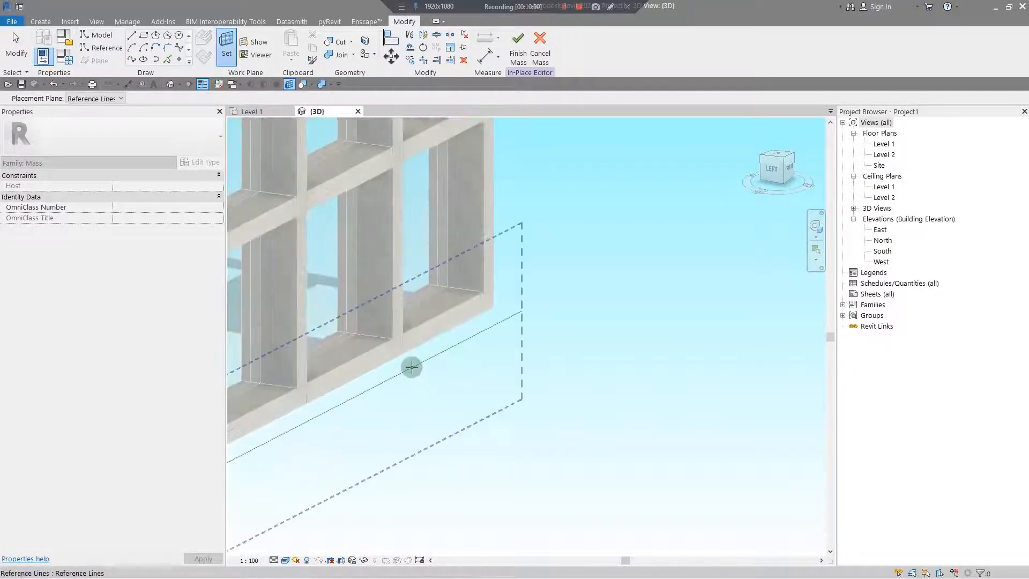
{"action": "key", "text": "Tab"}
{"action": "left_click", "coordinate": [413, 367]}
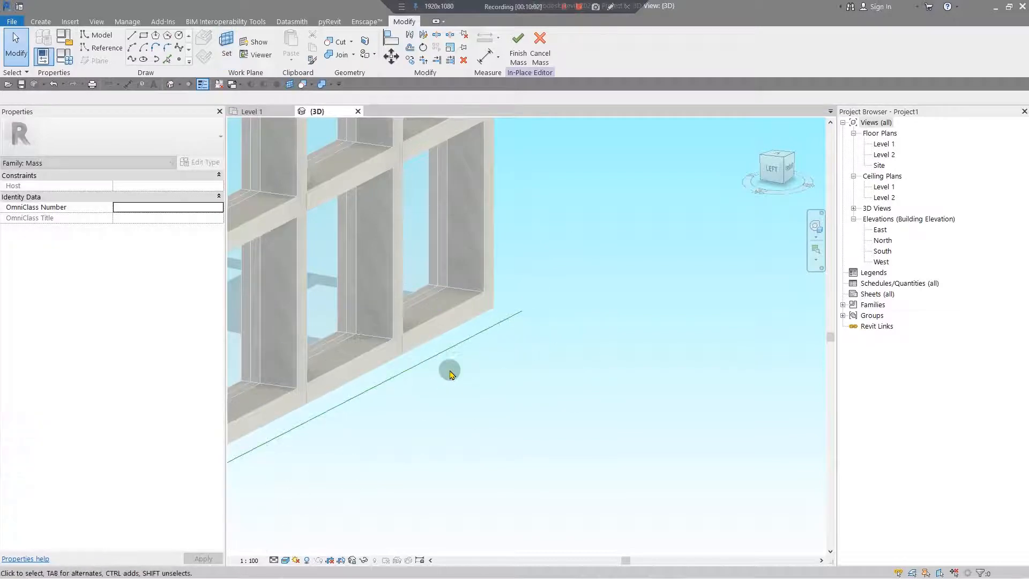
{"action": "scroll", "coordinate": [450, 368], "scroll_direction": "down", "scroll_amount": 2}
{"action": "middle_click_drag", "start_coordinate": [518, 343], "coordinate": [584, 394]}
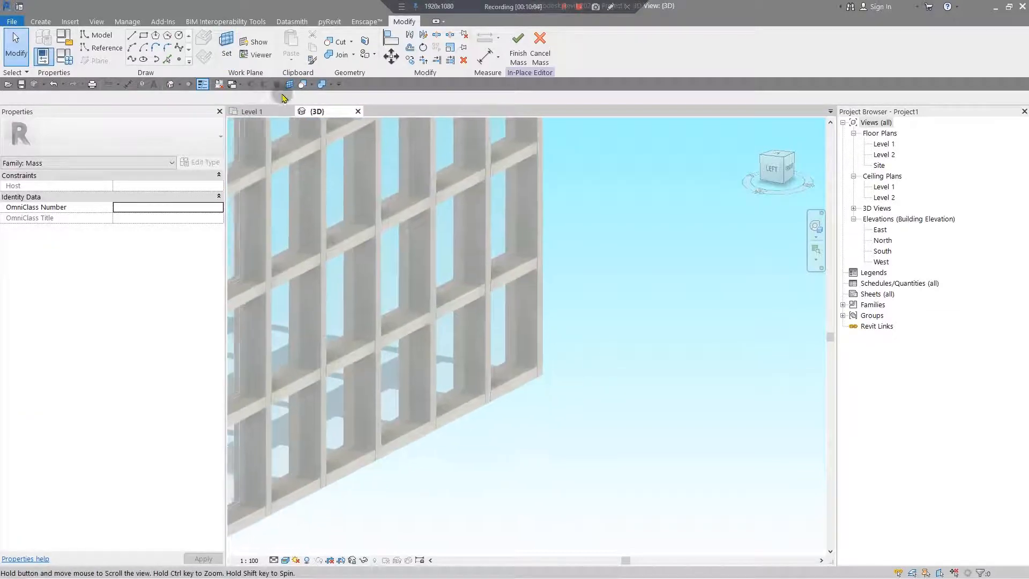
Show the active work plane at the wall's base to check its orientation, and hide it again.
{"action": "left_click", "coordinate": [256, 43]}
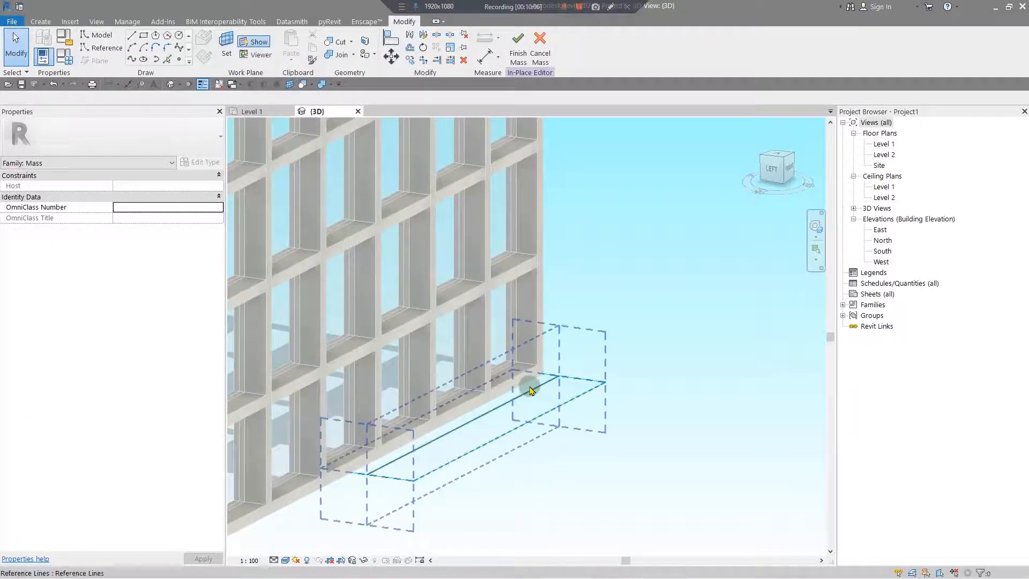
{"action": "middle_click_drag", "start_coordinate": [536, 386], "coordinate": [525, 445], "text": "shift"}
{"action": "scroll", "coordinate": [578, 346], "scroll_direction": "up", "scroll_amount": 2}
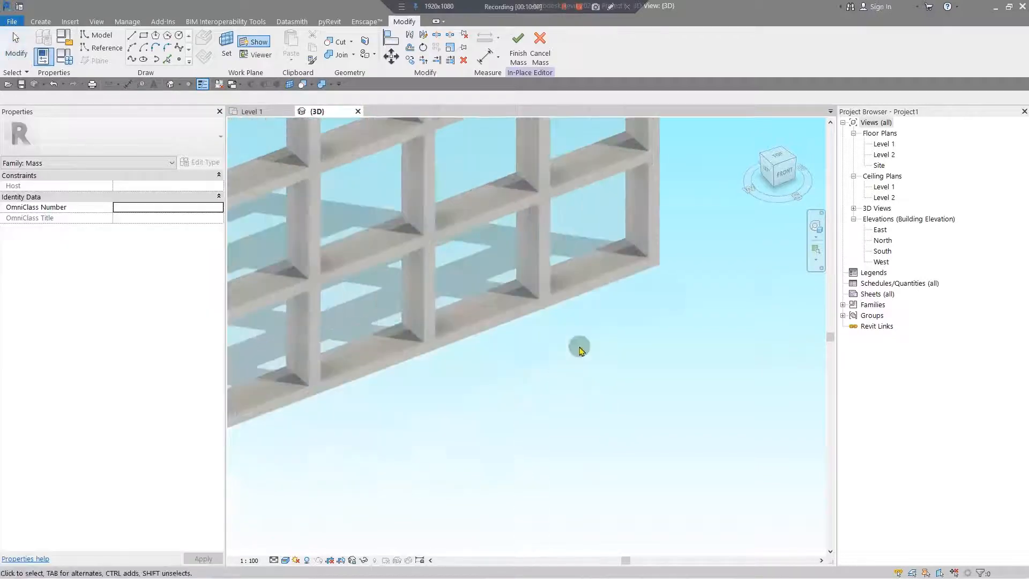
{"action": "scroll", "coordinate": [664, 333], "scroll_direction": "up", "scroll_amount": 2}
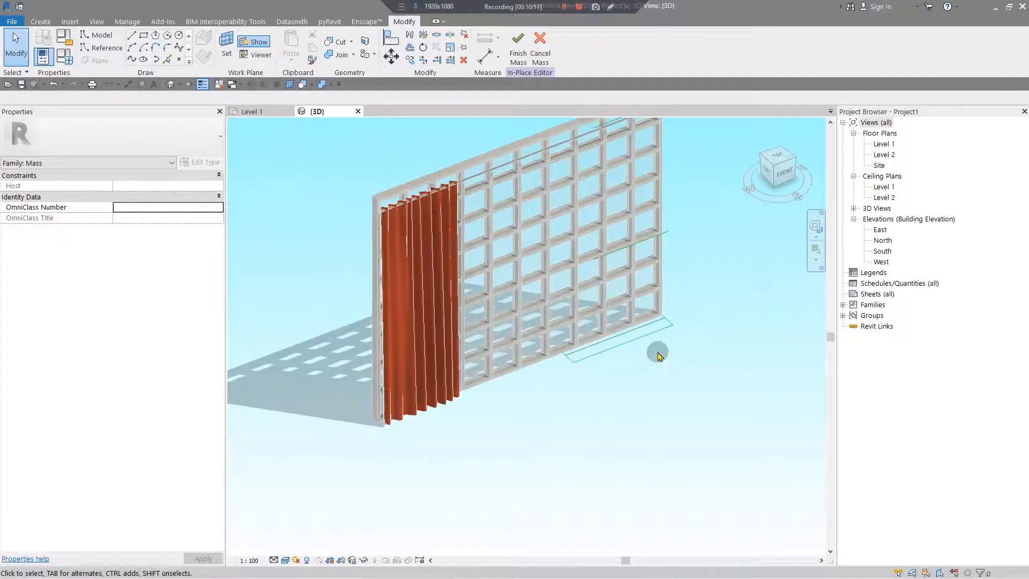
{"action": "scroll", "coordinate": [657, 353], "scroll_direction": "up", "scroll_amount": 3}
{"action": "scroll", "coordinate": [636, 351], "scroll_direction": "down", "scroll_amount": 2}
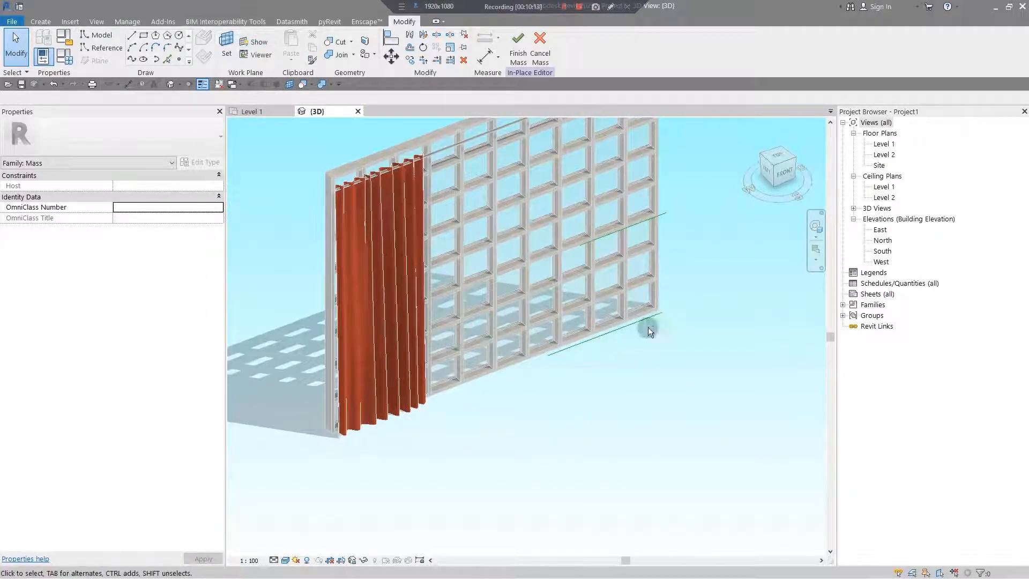
Draw a wavy spline of about six folds along the base reference line, starting at the wall's free end, viewed from the top.
{"action": "middle_click_drag", "start_coordinate": [649, 331], "coordinate": [909, 225], "text": "shift"}
{"action": "left_click", "coordinate": [779, 159]}
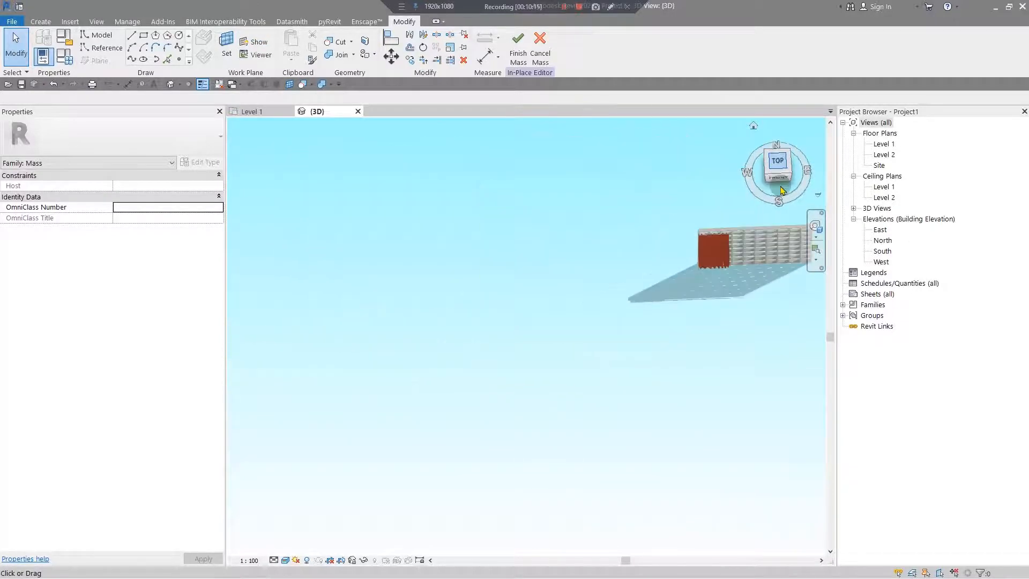
{"action": "scroll", "coordinate": [447, 356], "scroll_direction": "up", "scroll_amount": 2}
{"action": "scroll", "coordinate": [544, 305], "scroll_direction": "up", "scroll_amount": 3}
{"action": "scroll", "coordinate": [581, 397], "scroll_direction": "up", "scroll_amount": 3}
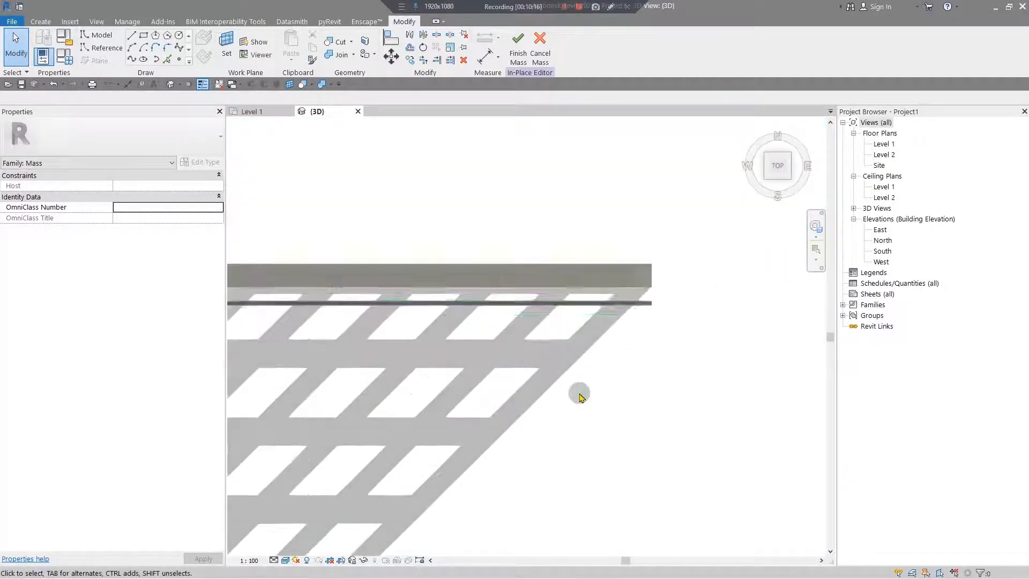
{"action": "middle_click_drag", "start_coordinate": [577, 388], "coordinate": [570, 380]}
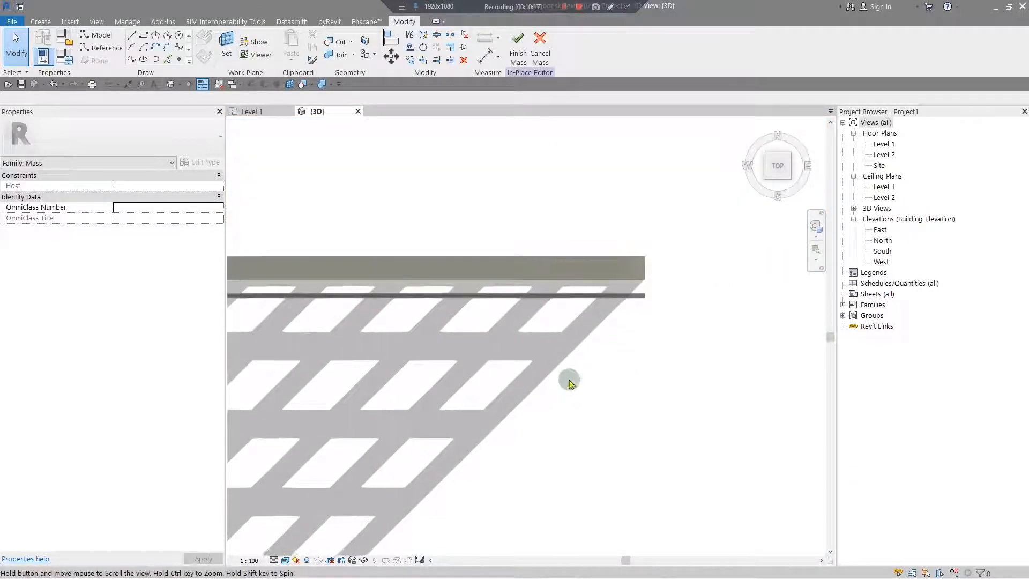
{"action": "left_click", "coordinate": [170, 60]}
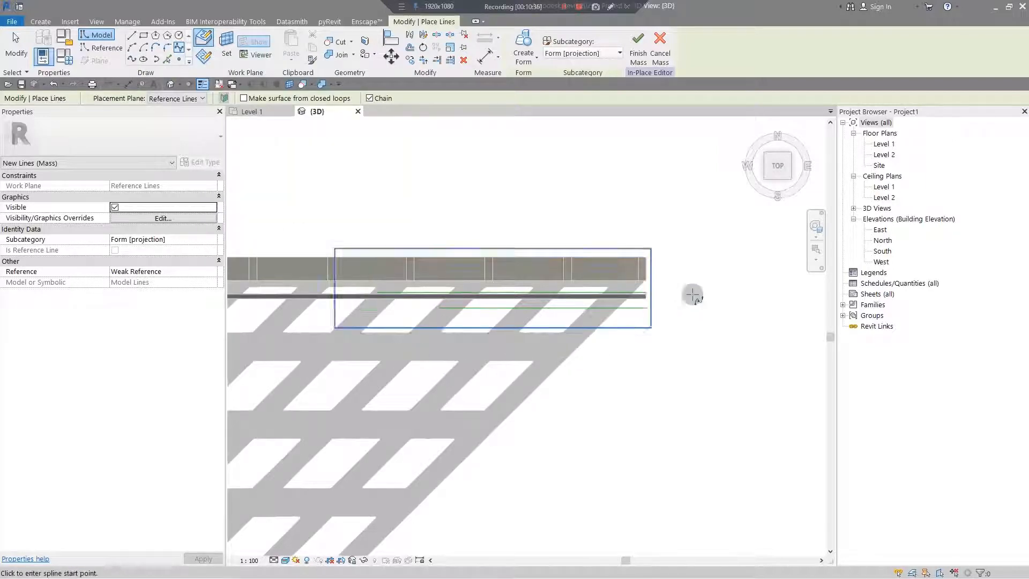
{"action": "scroll", "coordinate": [665, 292], "scroll_direction": "up", "scroll_amount": 5}
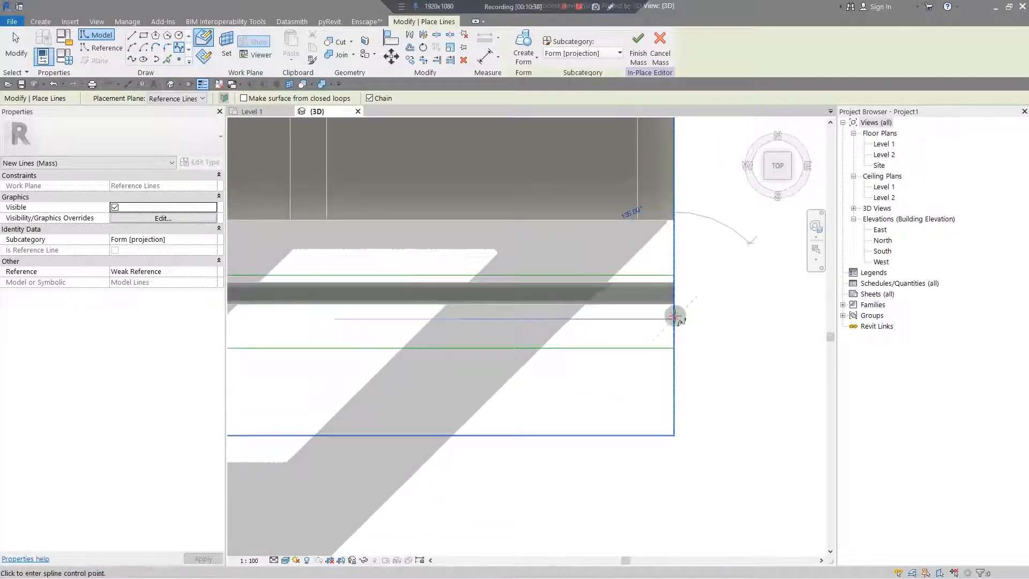
{"action": "left_click", "coordinate": [674, 317]}
{"action": "left_click", "coordinate": [566, 257]}
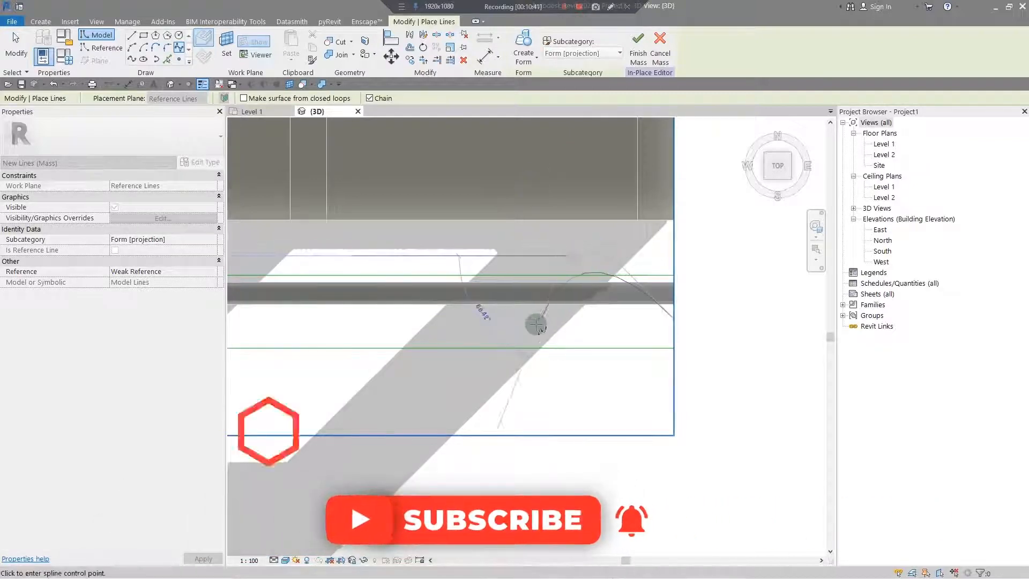
{"action": "left_click", "coordinate": [537, 324]}
{"action": "left_click", "coordinate": [476, 310]}
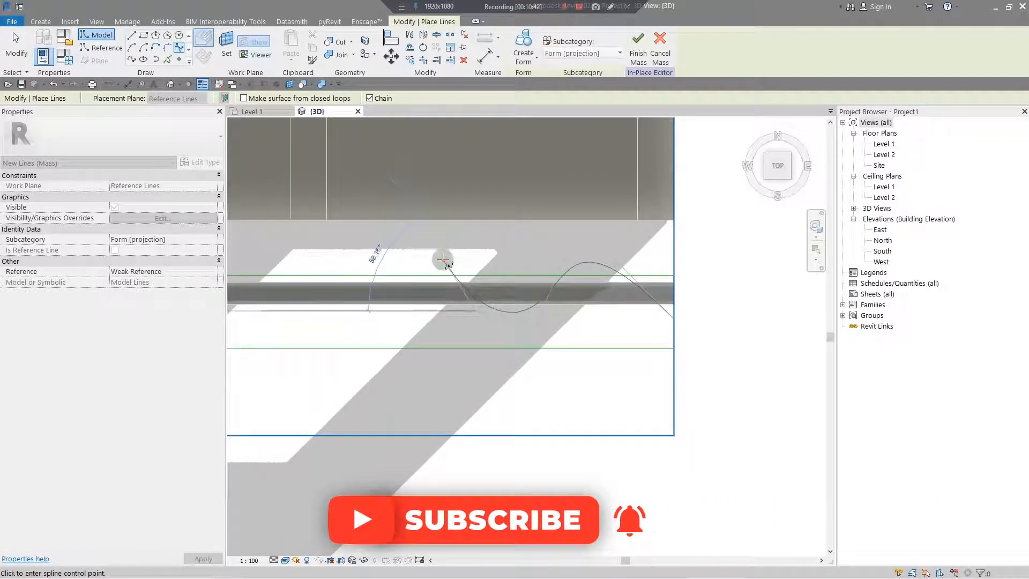
{"action": "left_click", "coordinate": [442, 260]}
{"action": "left_click", "coordinate": [390, 259]}
{"action": "left_click", "coordinate": [379, 312]}
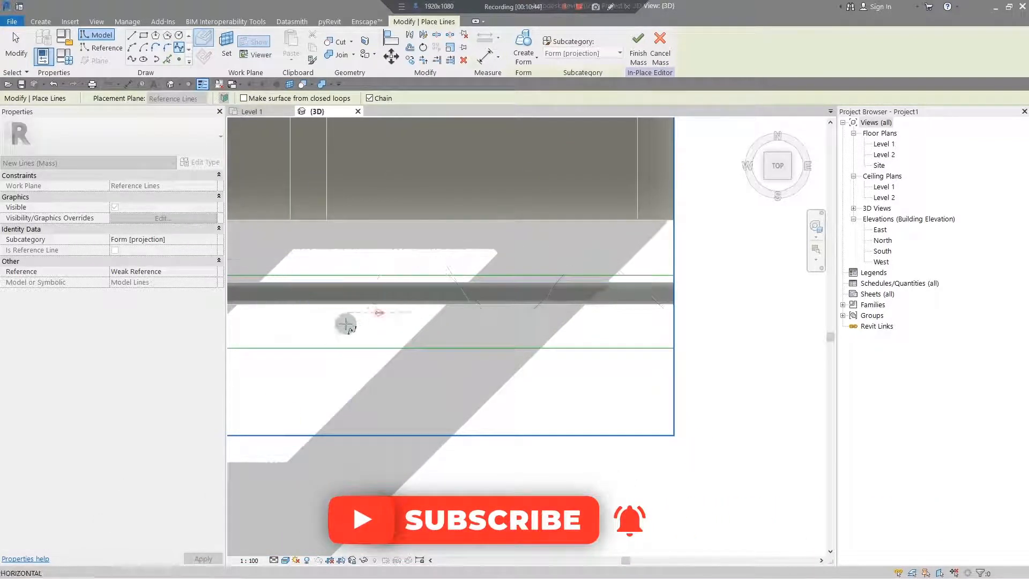
{"action": "middle_click_drag", "start_coordinate": [345, 323], "coordinate": [613, 329]}
{"action": "scroll", "coordinate": [612, 328], "scroll_direction": "down", "scroll_amount": 2}
{"action": "left_click", "coordinate": [613, 328]}
{"action": "left_click", "coordinate": [586, 290]}
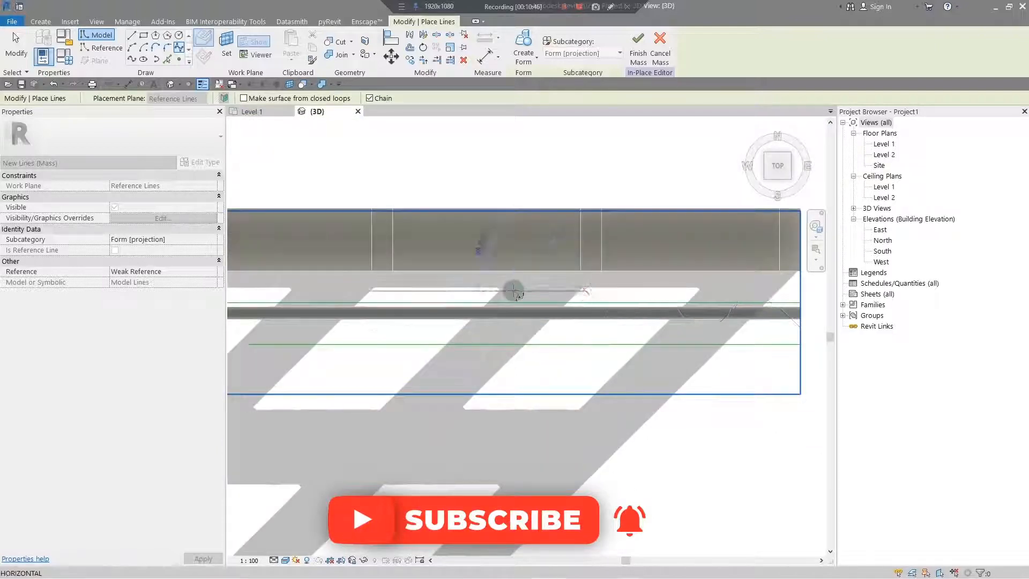
{"action": "left_click", "coordinate": [539, 333]}
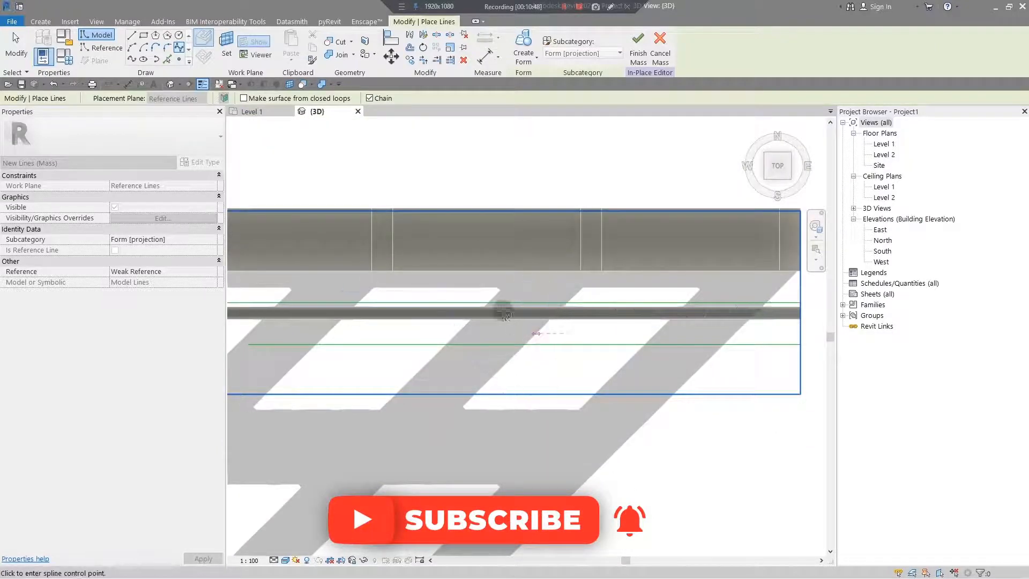
{"action": "left_click", "coordinate": [504, 332]}
{"action": "left_click", "coordinate": [482, 289]}
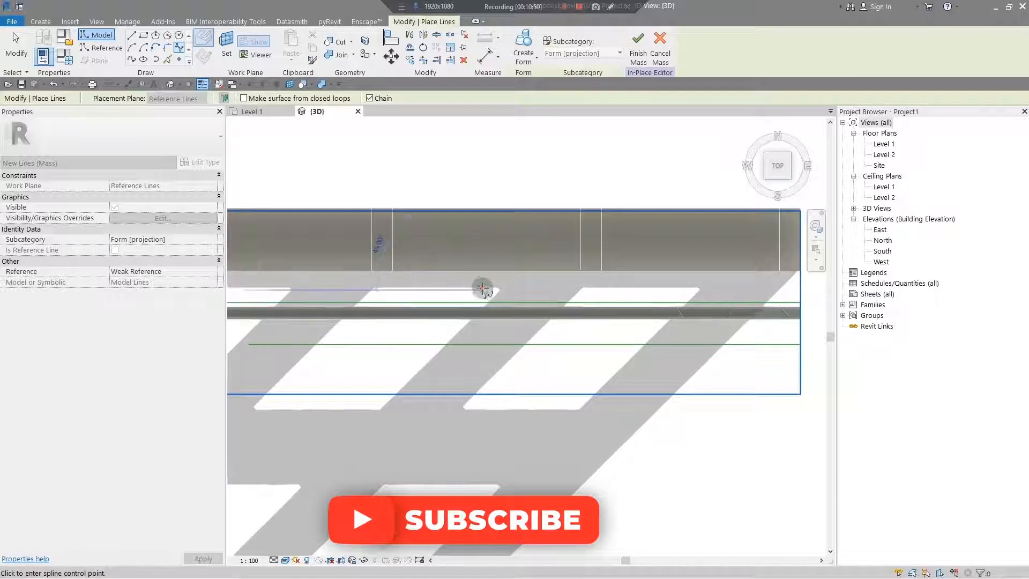
{"action": "left_click", "coordinate": [432, 281]}
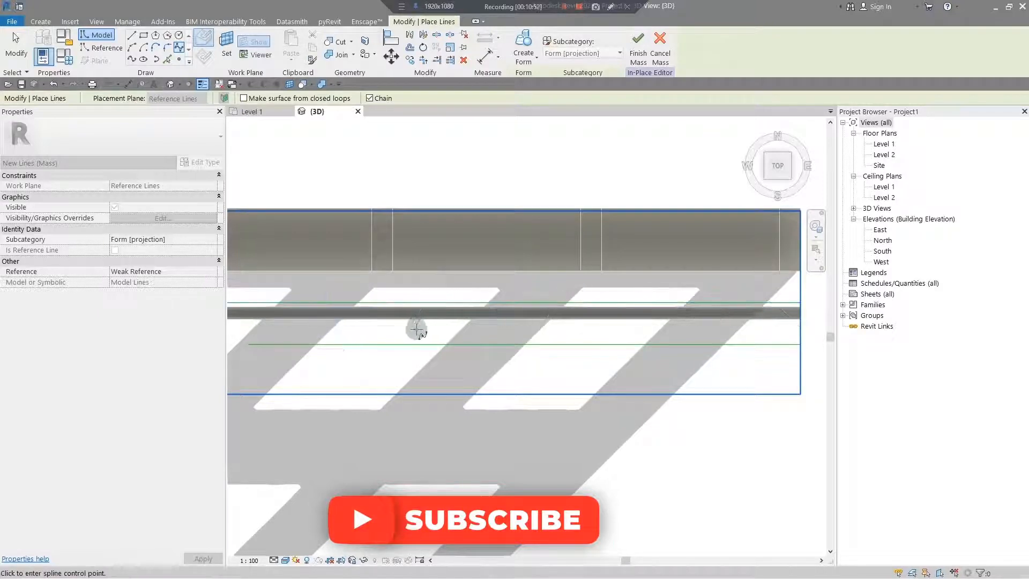
{"action": "left_click", "coordinate": [368, 286]}
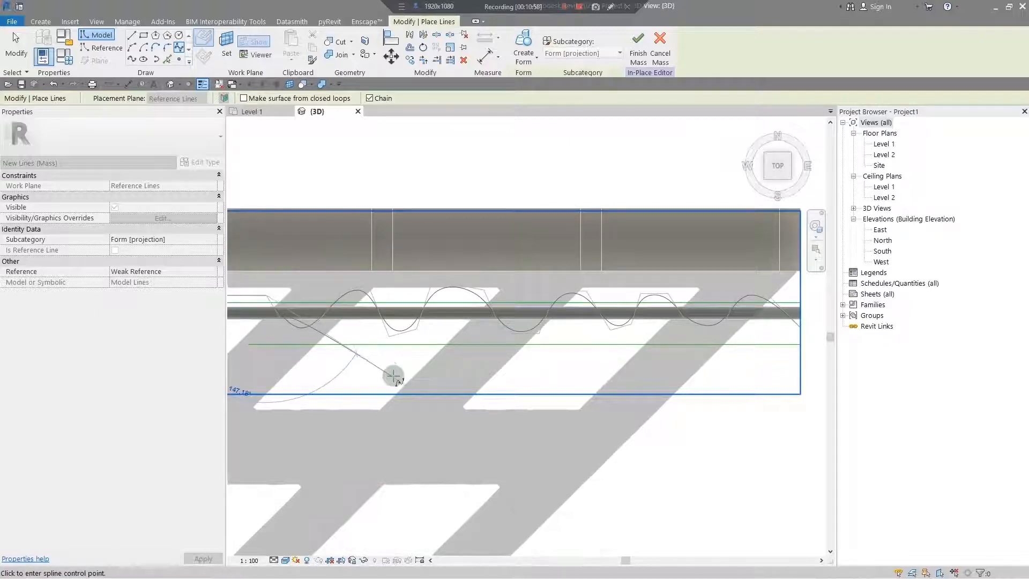
{"action": "key", "text": "Escape"}
{"action": "key", "text": "Escape"}
Set the horizontal plane of the mid-height reference line as the work plane.
{"action": "scroll", "coordinate": [447, 365], "scroll_direction": "down", "scroll_amount": 3}
{"action": "middle_click_drag", "start_coordinate": [529, 372], "coordinate": [544, 391], "text": "shift"}
{"action": "scroll", "coordinate": [540, 477], "scroll_direction": "down", "scroll_amount": 2}
{"action": "left_click", "coordinate": [226, 46]}
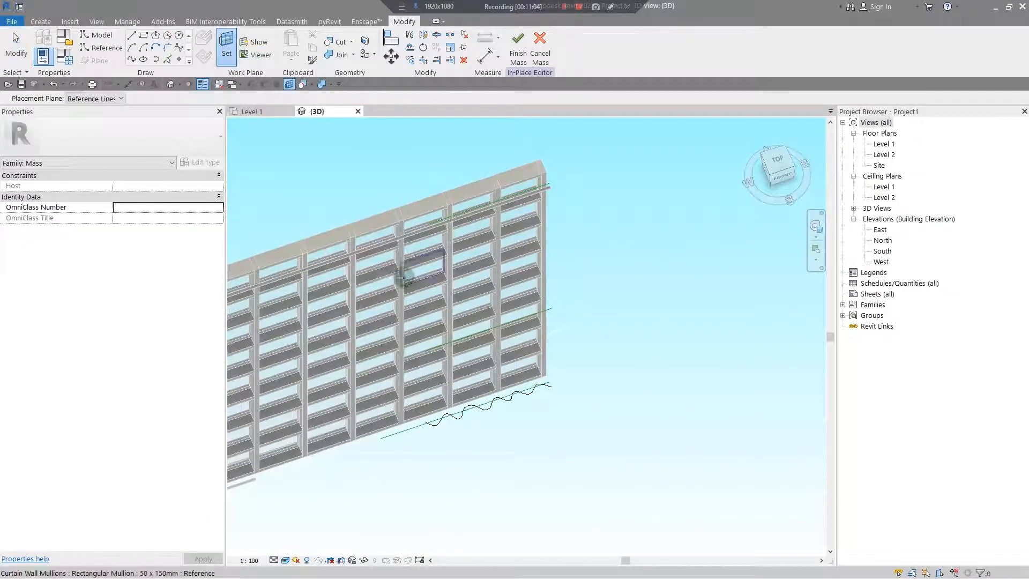
{"action": "scroll", "coordinate": [545, 307], "scroll_direction": "up", "scroll_amount": 4}
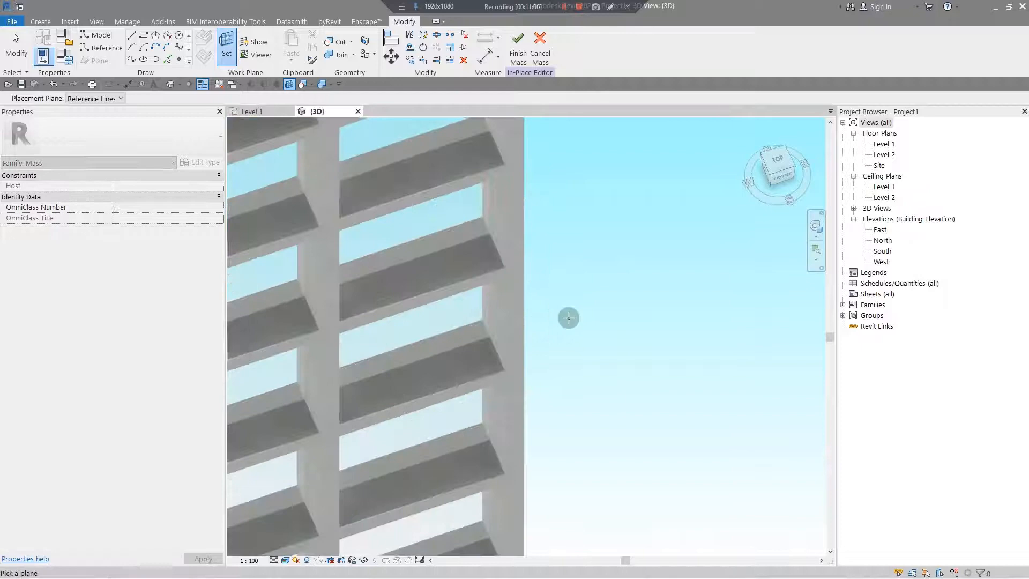
{"action": "left_click", "coordinate": [540, 305]}
Draw a shorter wavy spline with tighter folds along the mid-height reference line, starting at the wall's end, viewed from the top.
{"action": "scroll", "coordinate": [627, 368], "scroll_direction": "down", "scroll_amount": 5}
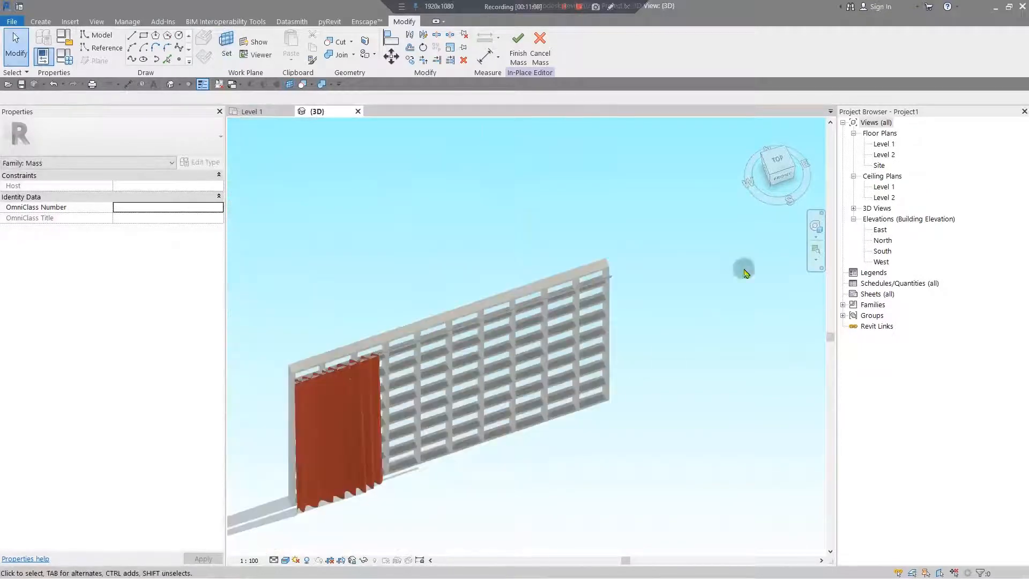
{"action": "left_click", "coordinate": [780, 160]}
{"action": "scroll", "coordinate": [518, 358], "scroll_direction": "up", "scroll_amount": 8}
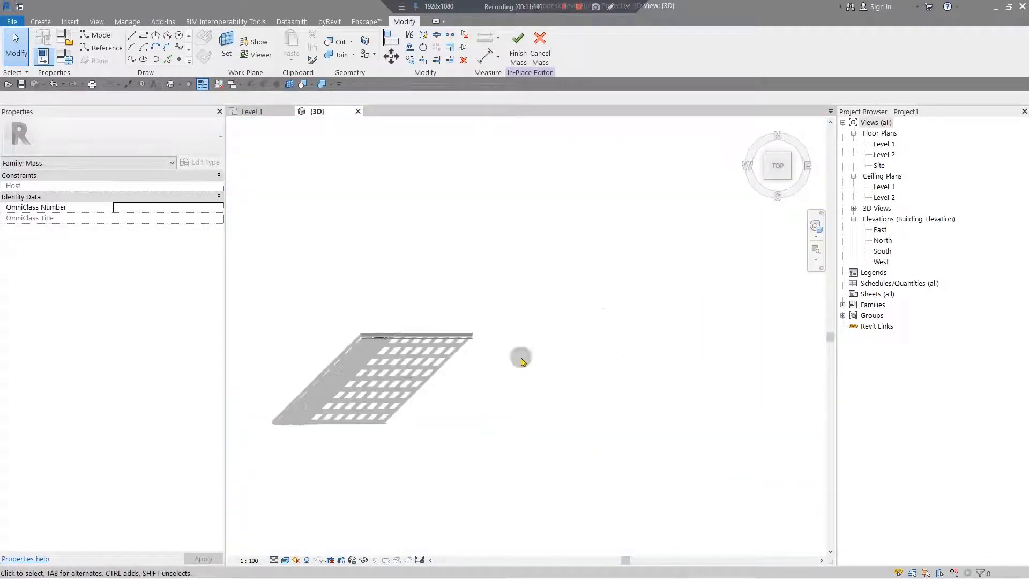
{"action": "scroll", "coordinate": [678, 347], "scroll_direction": "up", "scroll_amount": 1}
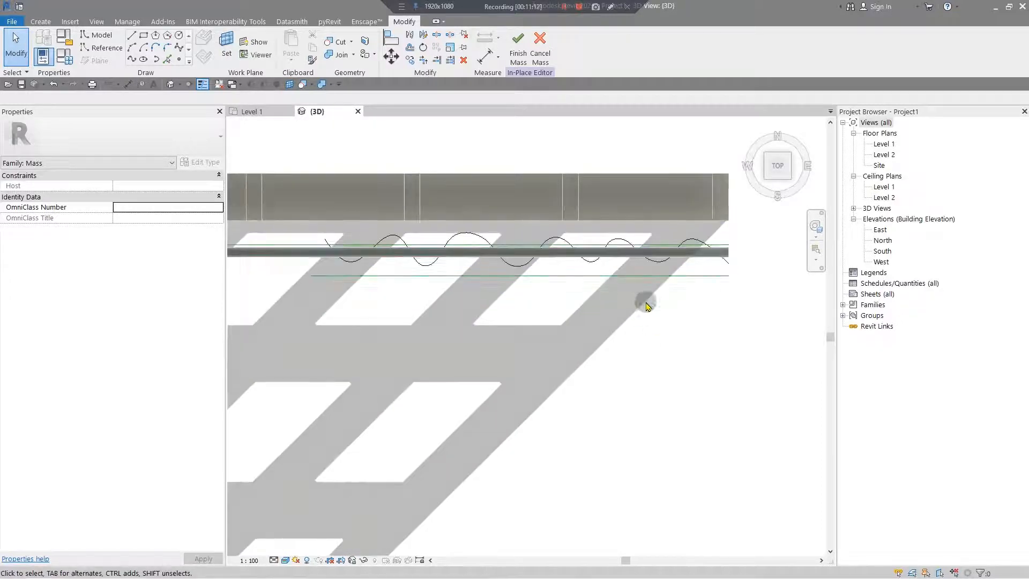
{"action": "middle_click_drag", "start_coordinate": [645, 307], "coordinate": [603, 348]}
{"action": "left_click", "coordinate": [179, 48]}
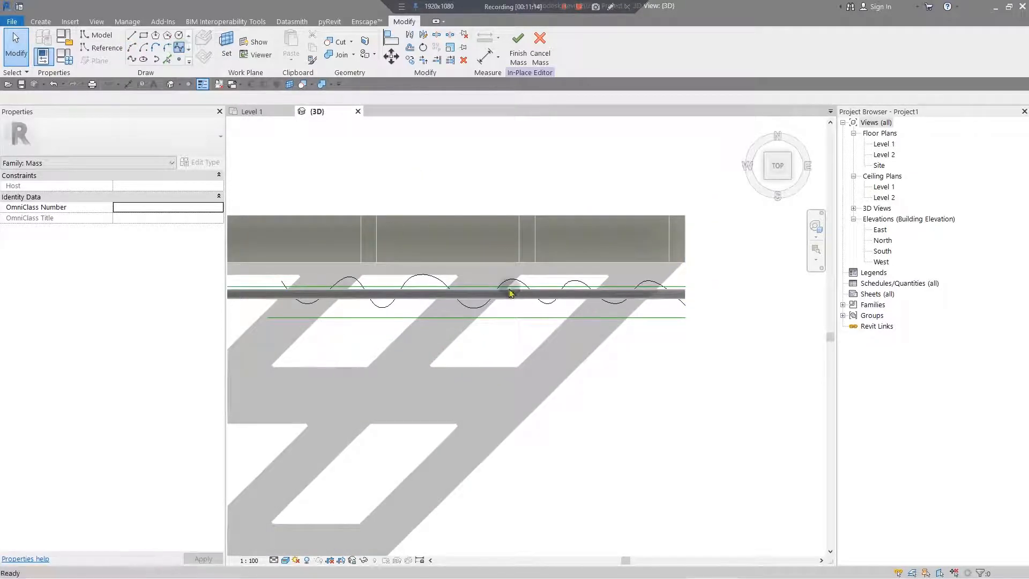
{"action": "scroll", "coordinate": [597, 275], "scroll_direction": "up", "scroll_amount": 3}
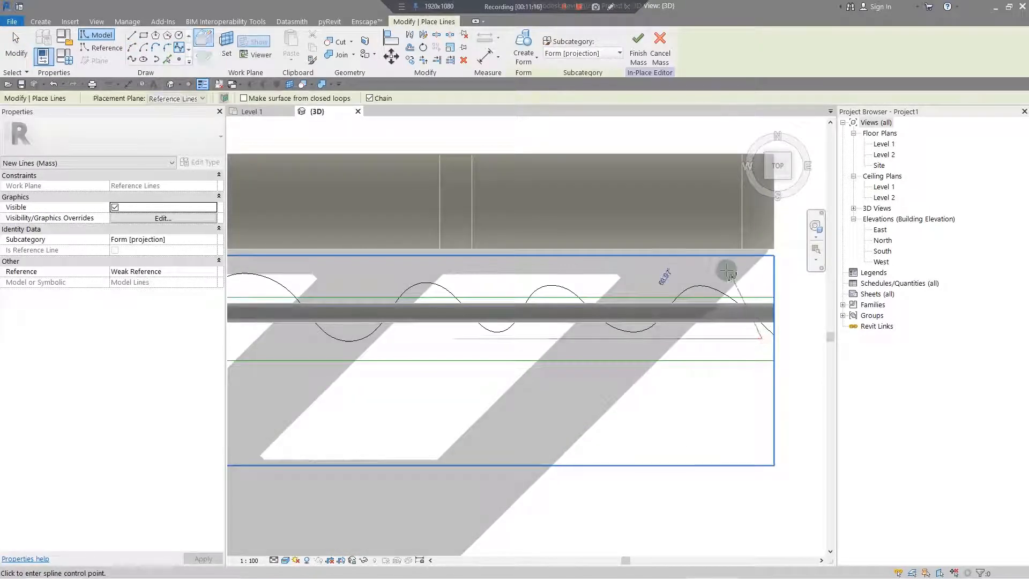
{"action": "left_click", "coordinate": [709, 281]}
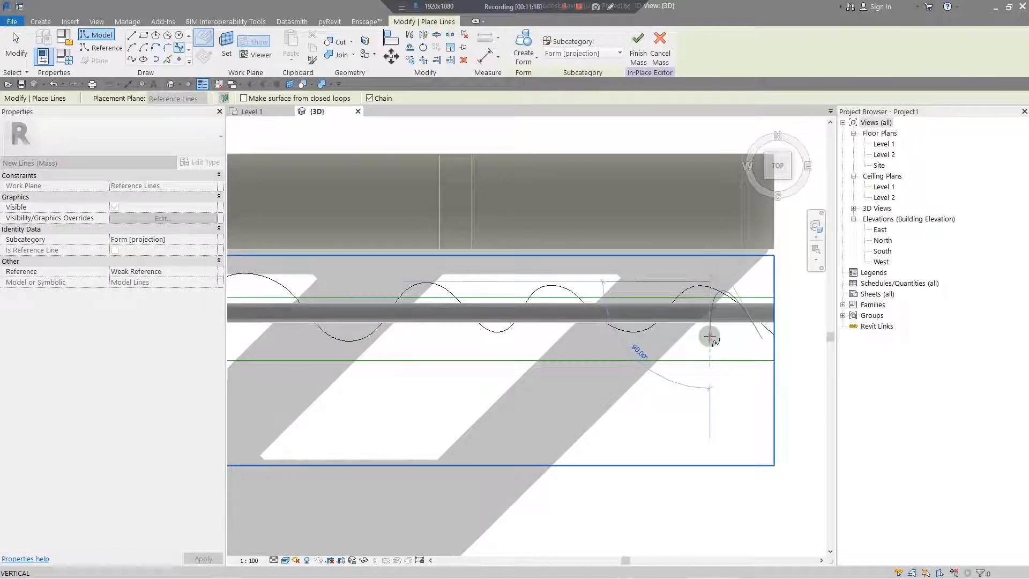
{"action": "left_click", "coordinate": [709, 337]}
{"action": "left_click", "coordinate": [691, 336]}
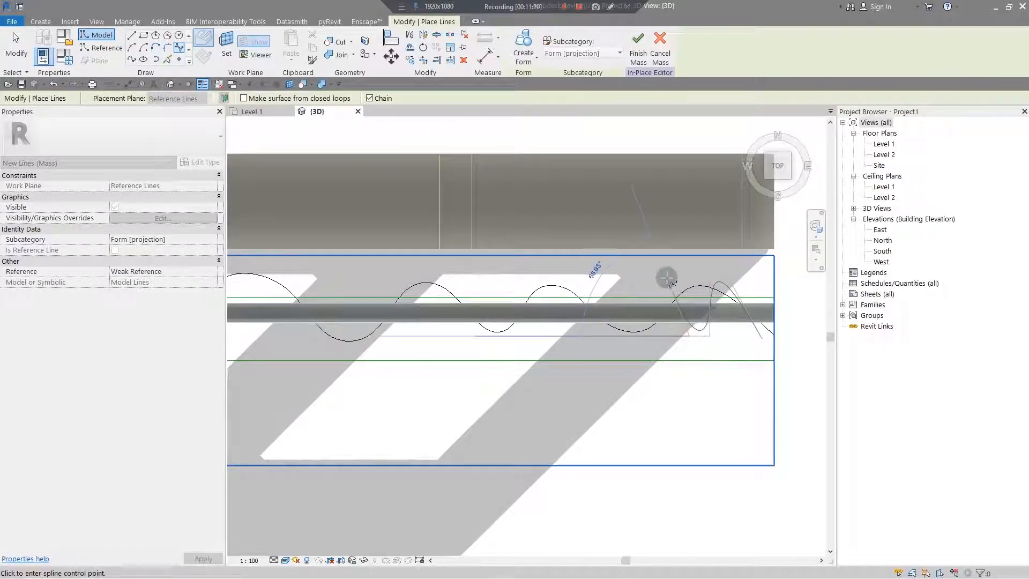
{"action": "left_click", "coordinate": [666, 278]}
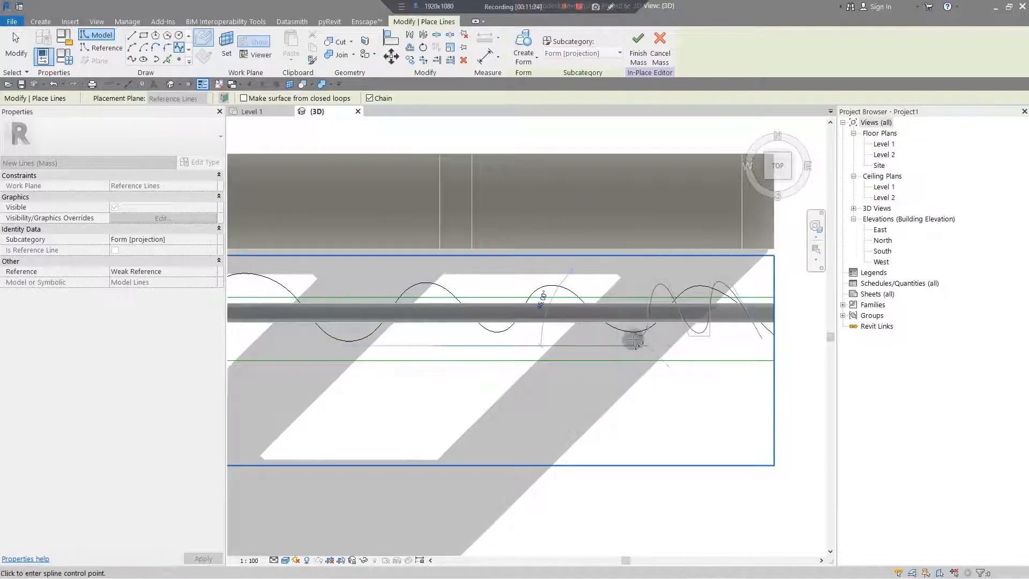
{"action": "left_click", "coordinate": [632, 339]}
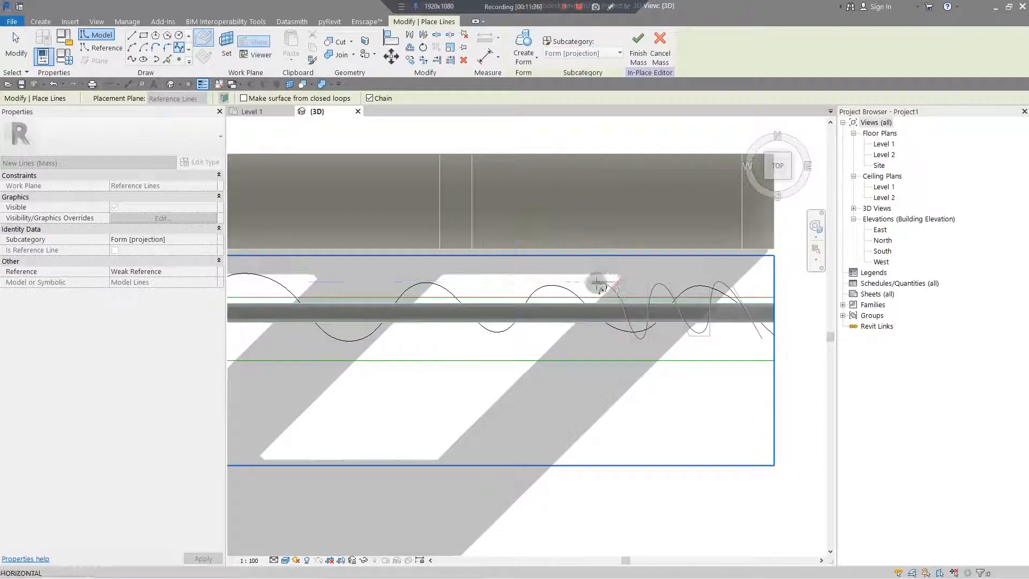
{"action": "left_click", "coordinate": [596, 340]}
{"action": "left_click", "coordinate": [572, 338]}
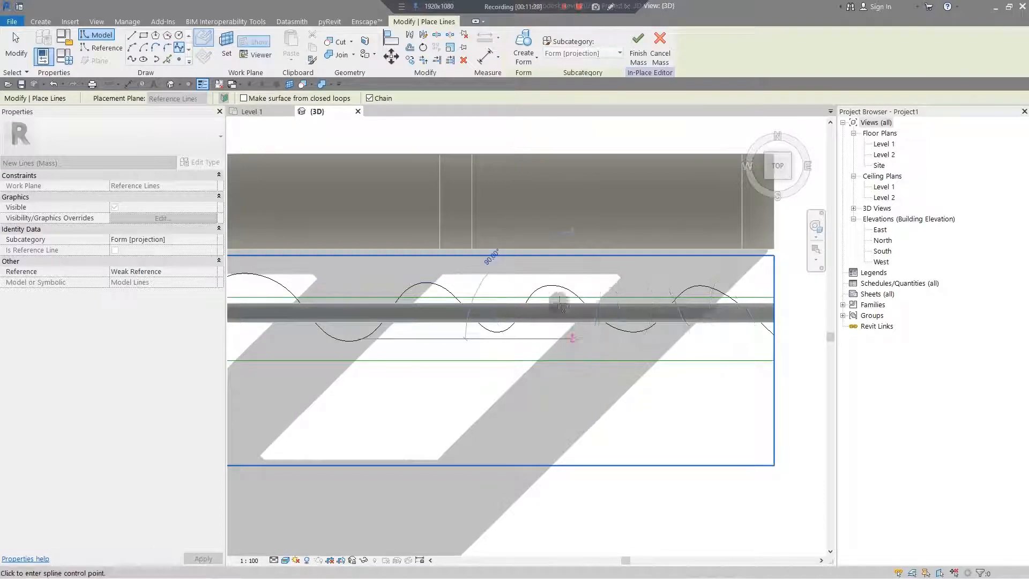
{"action": "left_click", "coordinate": [549, 271]}
{"action": "scroll", "coordinate": [521, 276], "scroll_direction": "down", "scroll_amount": 5}
{"action": "middle_click_drag", "start_coordinate": [520, 277], "coordinate": [622, 257]}
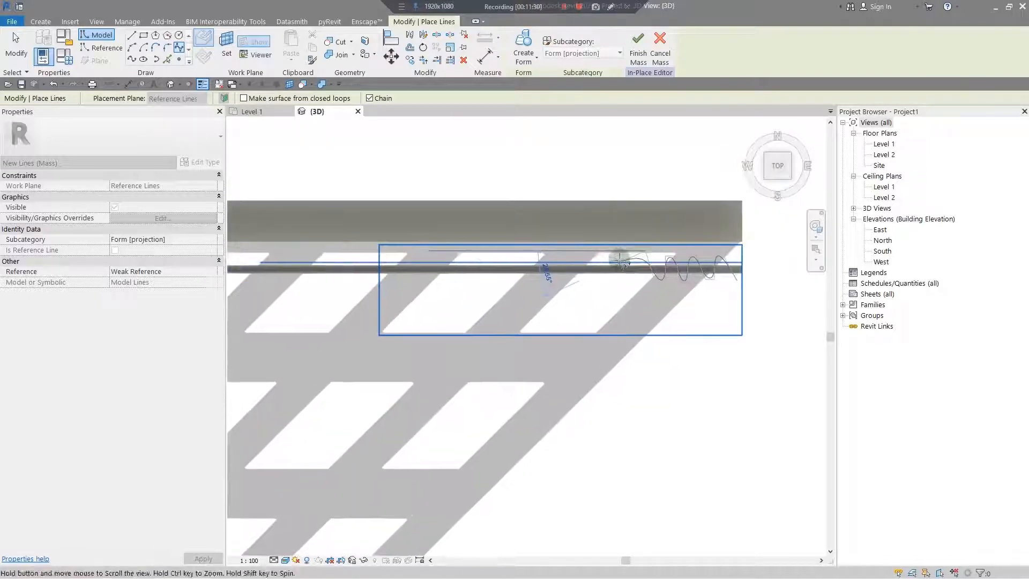
{"action": "scroll", "coordinate": [621, 258], "scroll_direction": "up", "scroll_amount": 4}
{"action": "scroll", "coordinate": [637, 248], "scroll_direction": "up", "scroll_amount": 1}
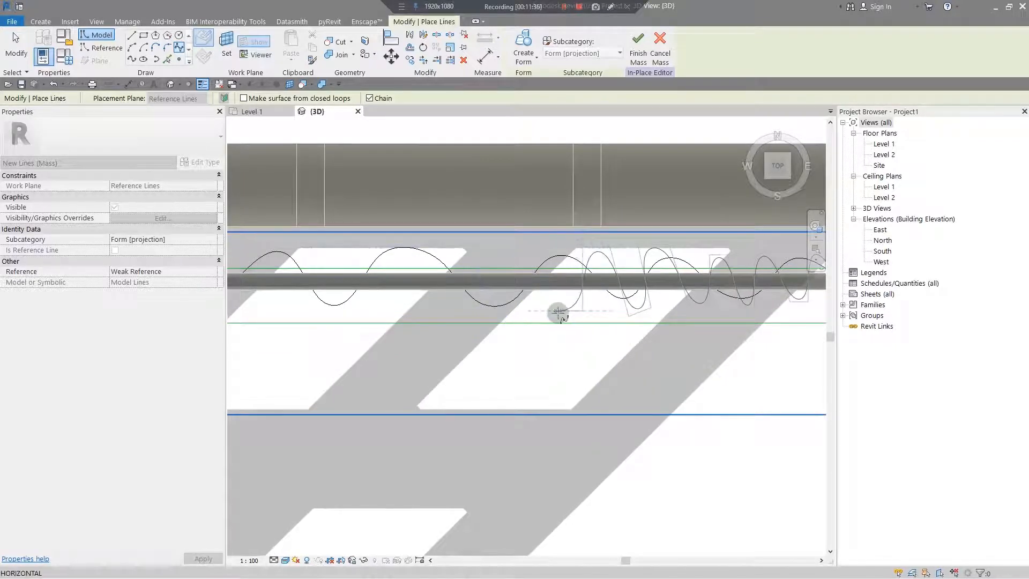
{"action": "left_click", "coordinate": [558, 312]}
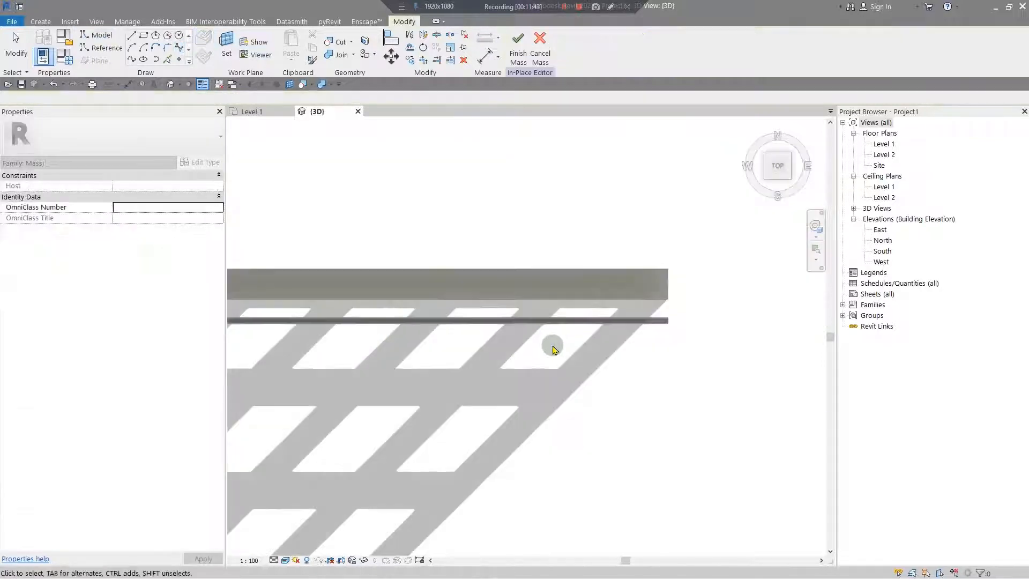
Set the plane at the end of the top reference line, beside the curtain rod, as the work plane.
{"action": "middle_click_drag", "start_coordinate": [554, 349], "coordinate": [510, 268], "text": "shift"}
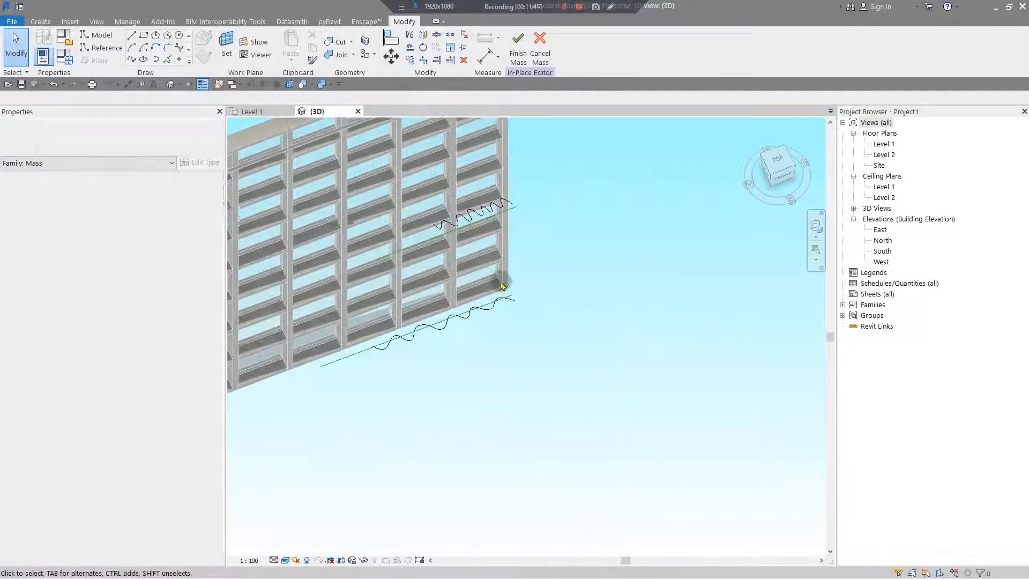
{"action": "scroll", "coordinate": [527, 265], "scroll_direction": "up", "scroll_amount": 3}
{"action": "middle_click_drag", "start_coordinate": [654, 327], "coordinate": [636, 433]}
{"action": "scroll", "coordinate": [649, 415], "scroll_direction": "down", "scroll_amount": 2}
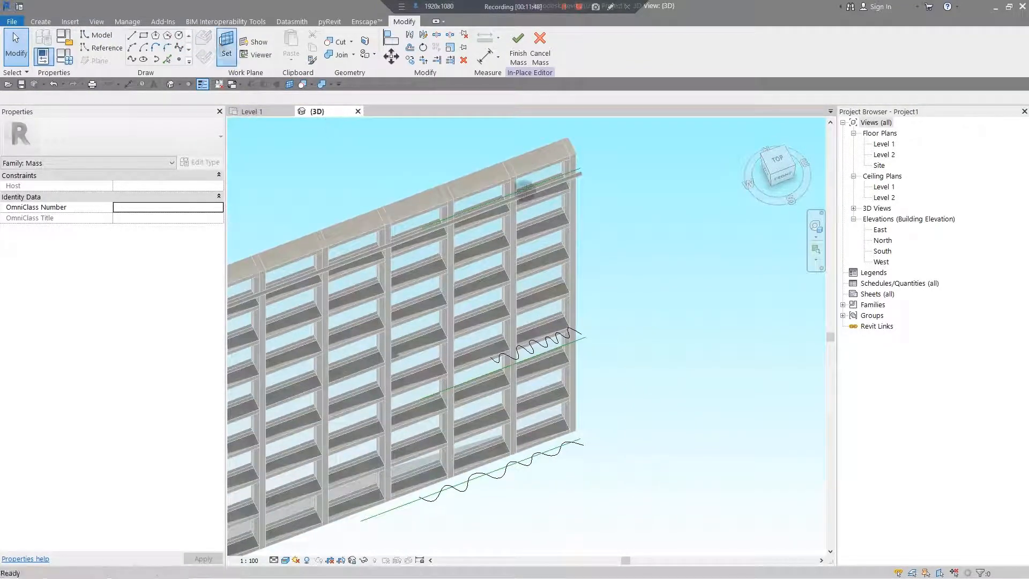
{"action": "scroll", "coordinate": [523, 188], "scroll_direction": "up", "scroll_amount": 3}
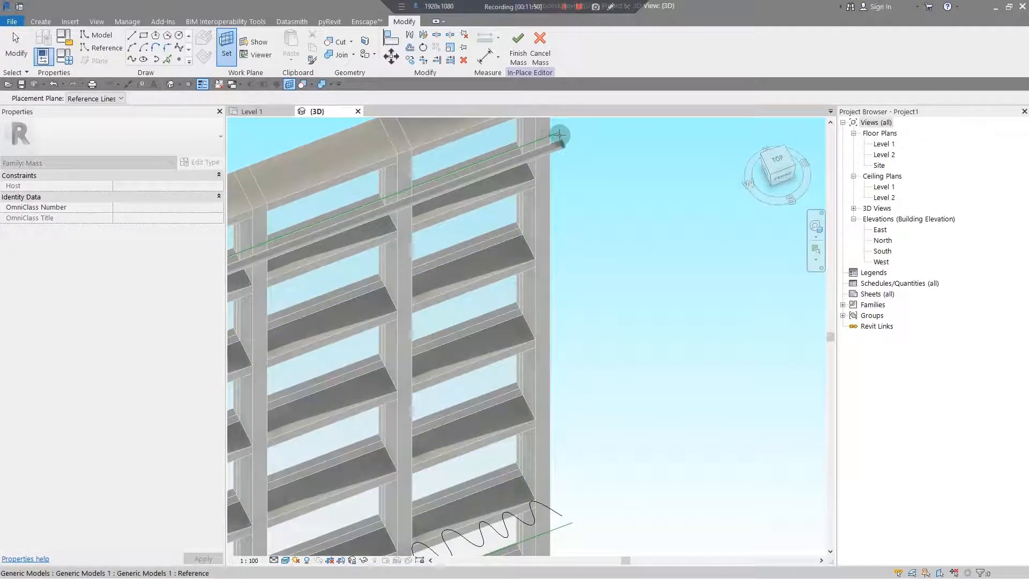
{"action": "left_click", "coordinate": [565, 138]}
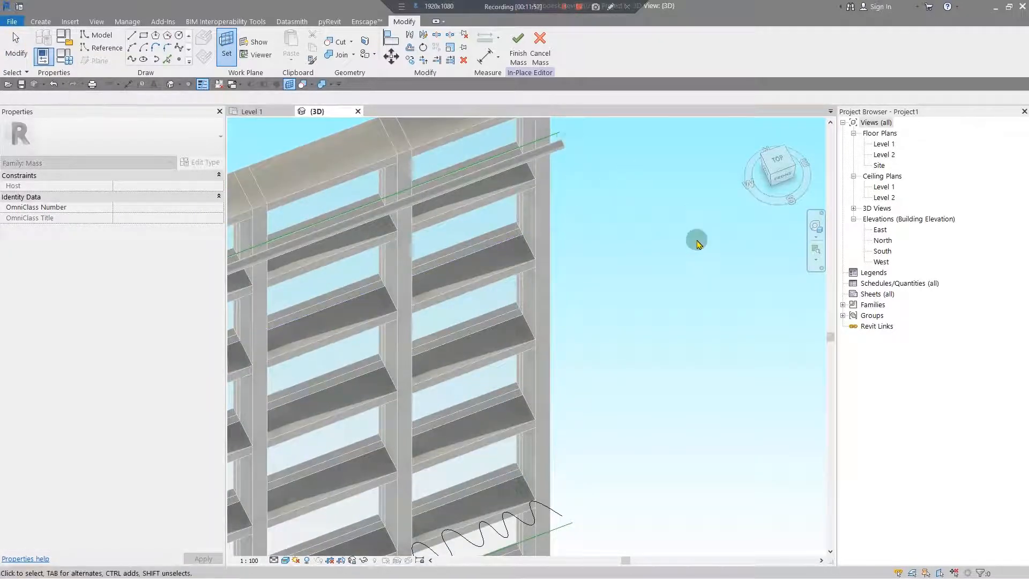
Draw a wavy model spline of about five folds on the active work plane along the top reference line, starting at the wall's end, viewed from the top.
{"action": "scroll", "coordinate": [696, 239], "scroll_direction": "down", "scroll_amount": 3}
{"action": "middle_click_drag", "start_coordinate": [696, 239], "coordinate": [621, 274]}
{"action": "left_click", "coordinate": [779, 162]}
{"action": "middle_click_drag", "start_coordinate": [682, 284], "coordinate": [429, 375]}
{"action": "scroll", "coordinate": [506, 339], "scroll_direction": "up", "scroll_amount": 2}
{"action": "scroll", "coordinate": [514, 344], "scroll_direction": "up", "scroll_amount": 8}
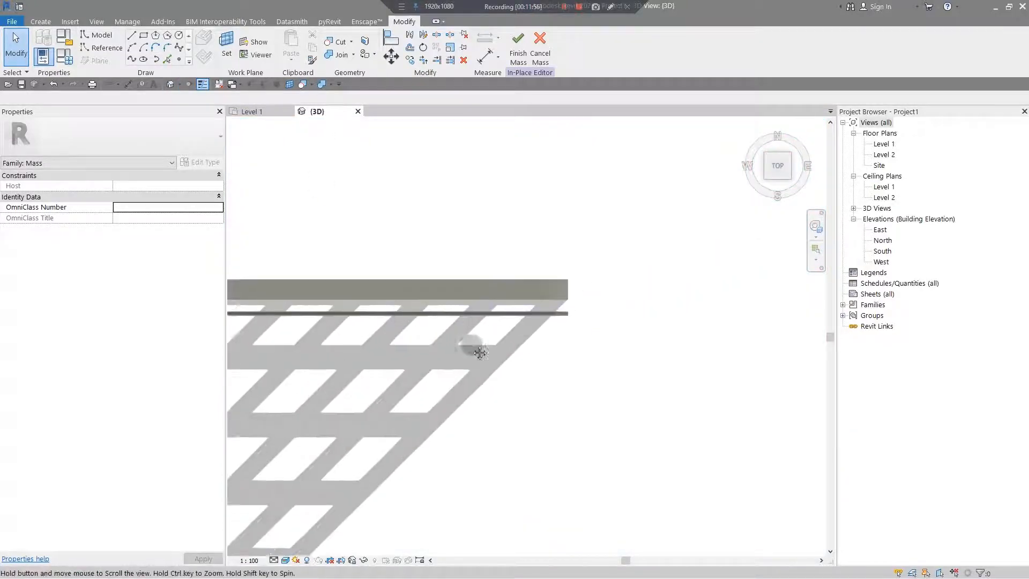
{"action": "left_click", "coordinate": [43, 23]}
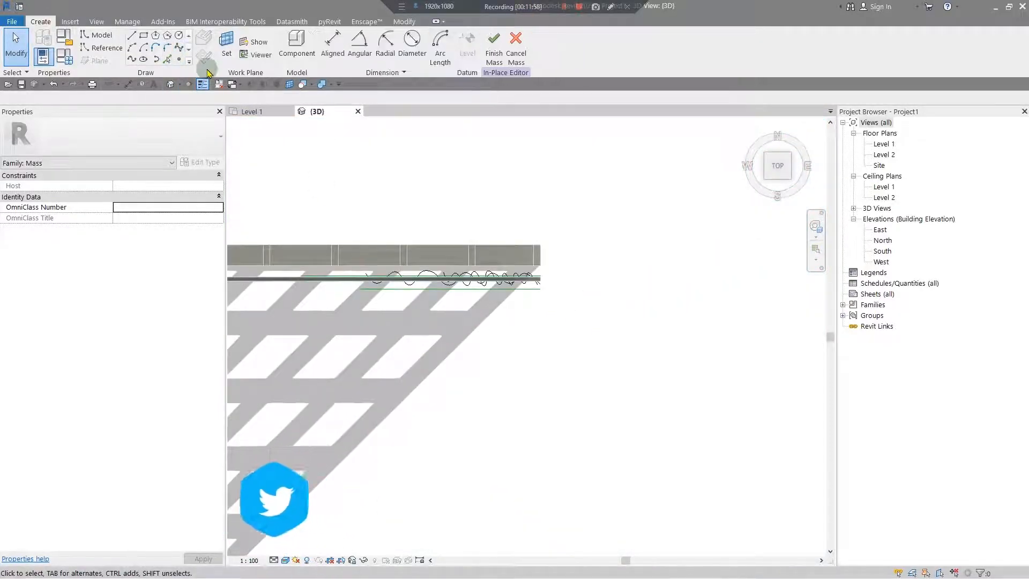
{"action": "left_click", "coordinate": [178, 51]}
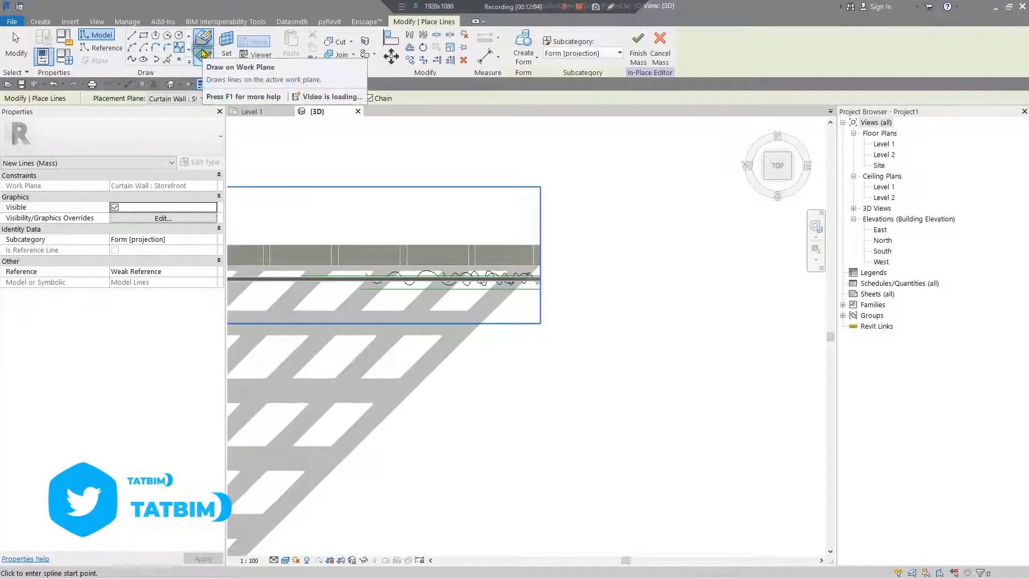
{"action": "left_click", "coordinate": [204, 54]}
{"action": "scroll", "coordinate": [523, 285], "scroll_direction": "up", "scroll_amount": 6}
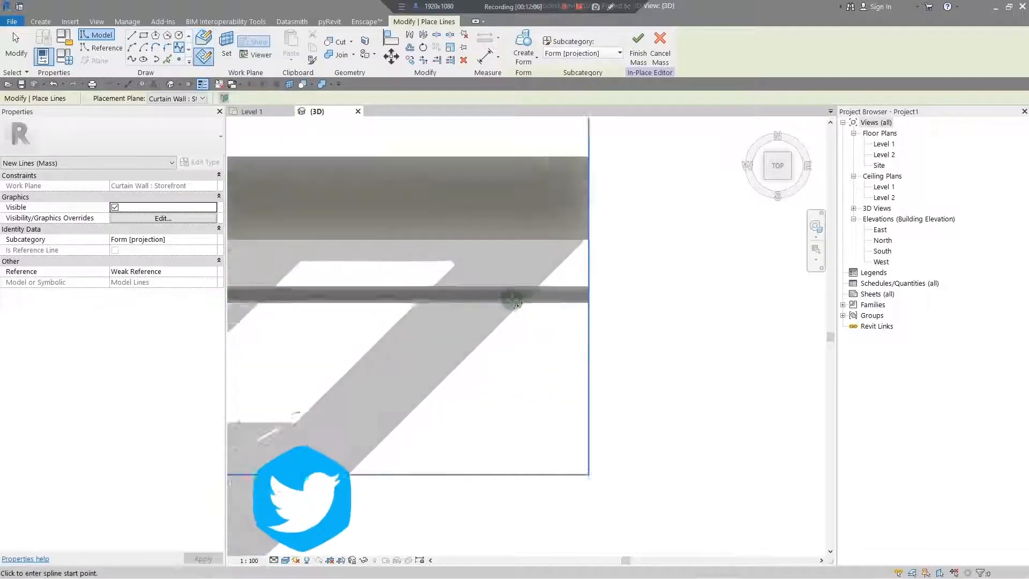
{"action": "mouse_move", "coordinate": [544, 304]}
{"action": "middle_mouse_down"}
{"action": "mouse_move", "coordinate": [803, 297]}
{"action": "mouse_move", "coordinate": [739, 302]}
{"action": "middle_mouse_up"}
{"action": "scroll", "coordinate": [802, 297], "scroll_direction": "down", "scroll_amount": 2}
{"action": "scroll", "coordinate": [742, 288], "scroll_direction": "up", "scroll_amount": 3}
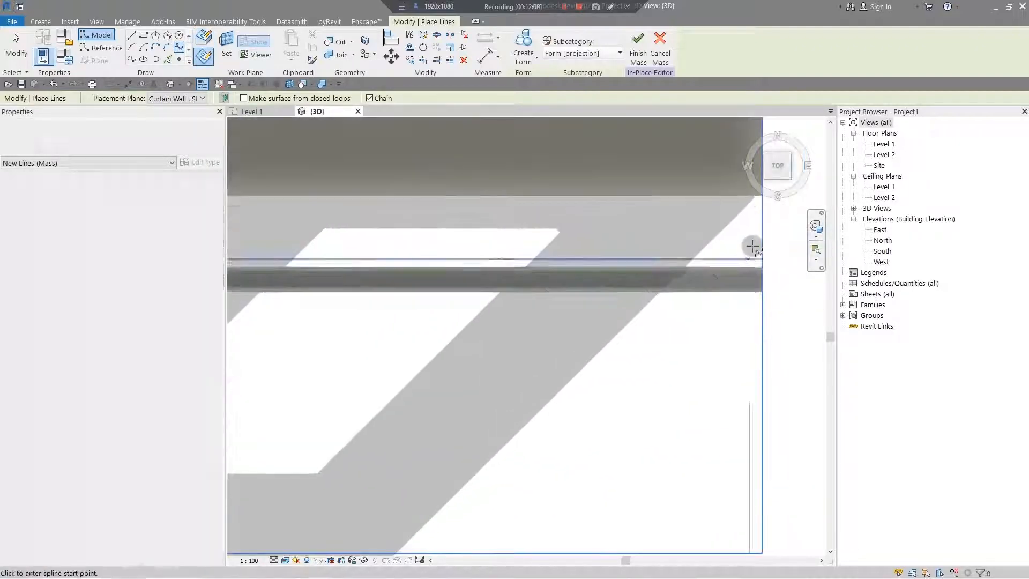
{"action": "left_click", "coordinate": [748, 246]}
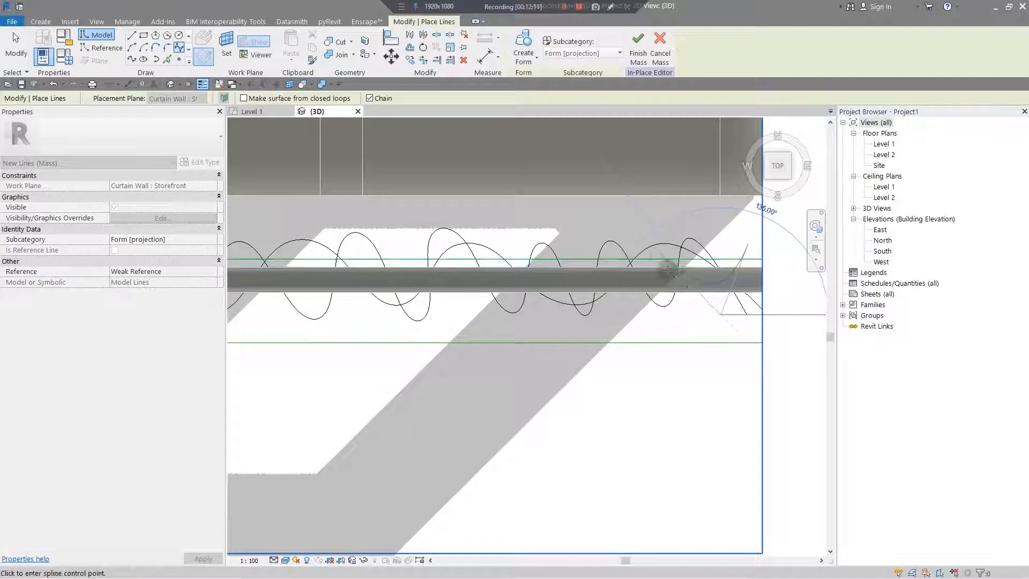
{"action": "left_click", "coordinate": [579, 237]}
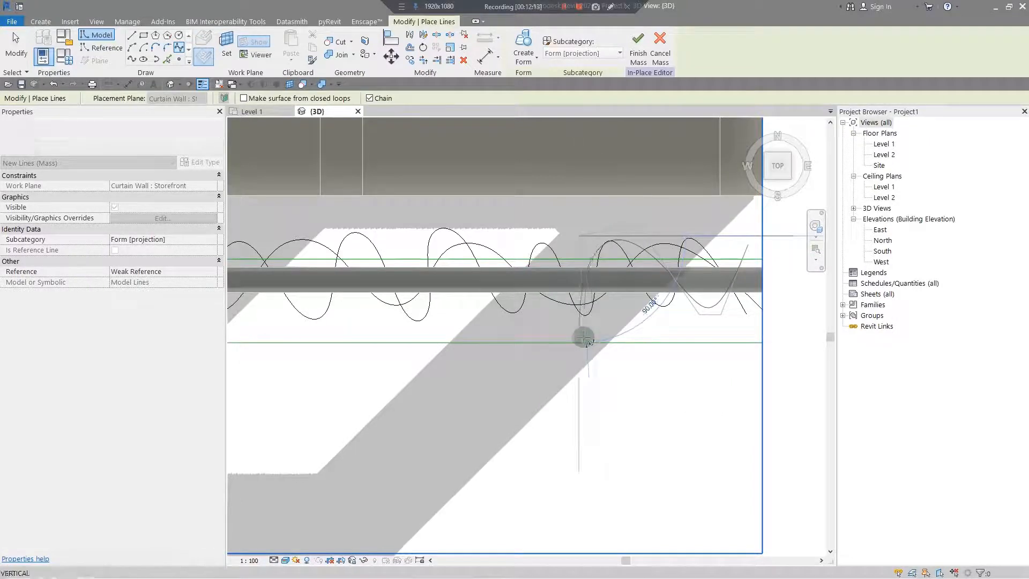
{"action": "left_click", "coordinate": [492, 233]}
{"action": "left_click", "coordinate": [437, 240]}
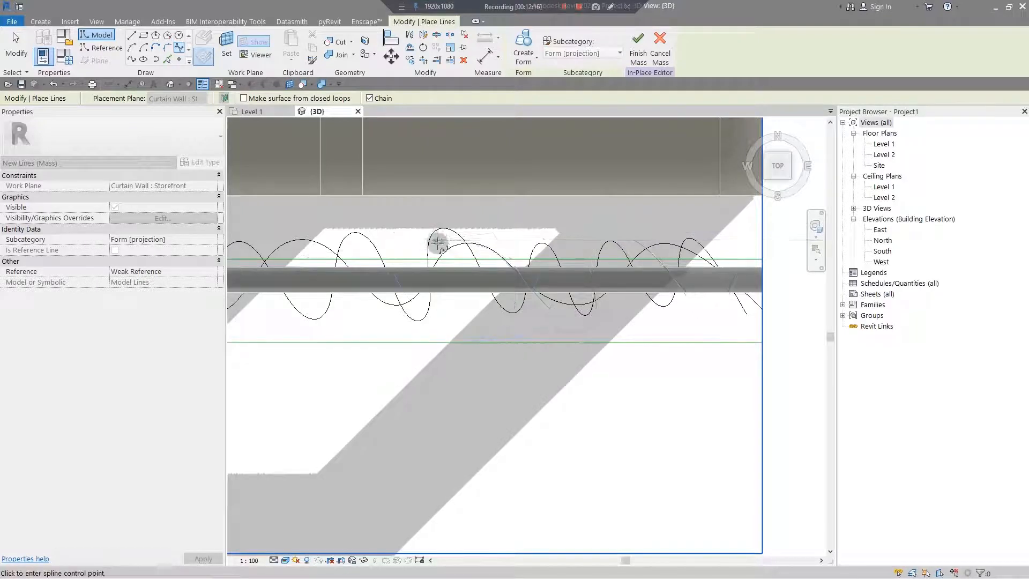
{"action": "middle_click_drag", "start_coordinate": [422, 287], "coordinate": [573, 258]}
{"action": "left_click", "coordinate": [542, 294]}
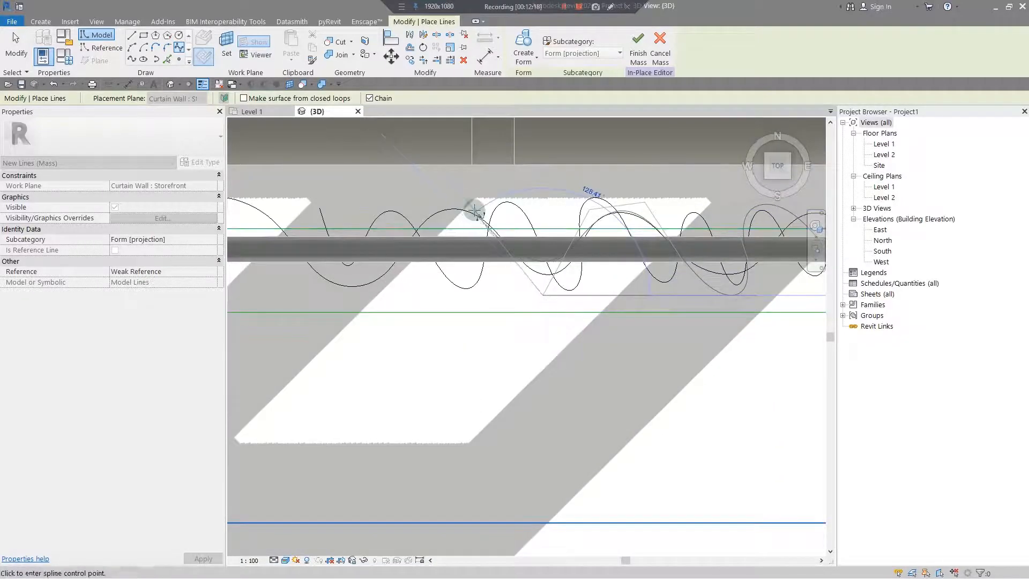
{"action": "mouse_move", "coordinate": [474, 206]}
{"action": "middle_mouse_down"}
{"action": "mouse_move", "coordinate": [570, 172]}
{"action": "mouse_move", "coordinate": [588, 248]}
{"action": "middle_mouse_up"}
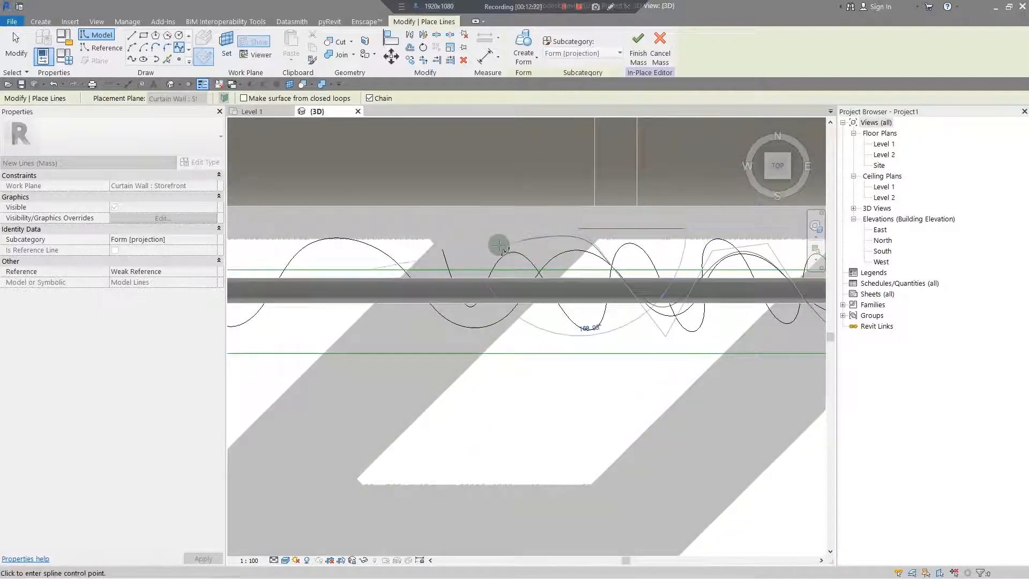
{"action": "left_click", "coordinate": [491, 345]}
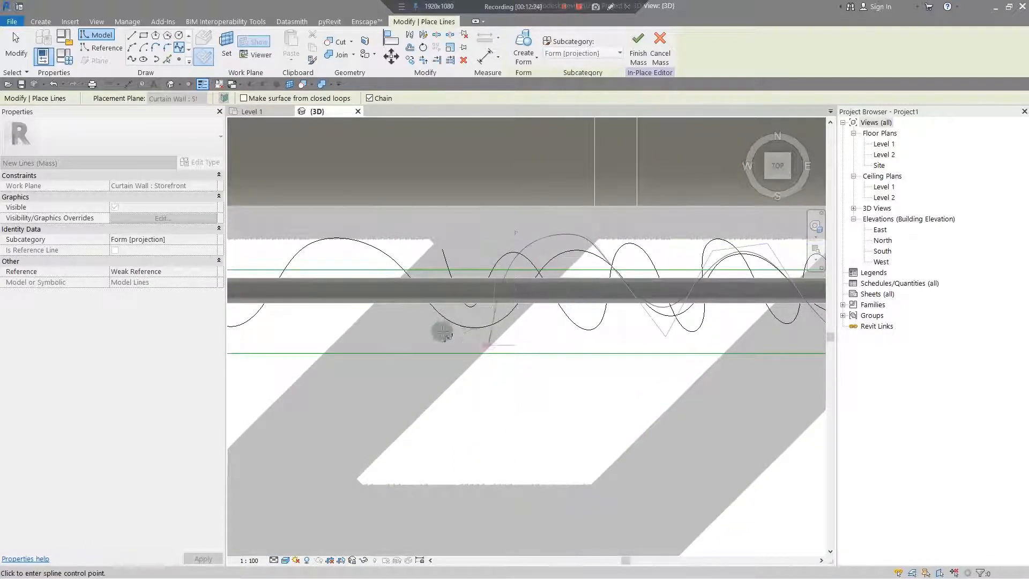
{"action": "left_click", "coordinate": [431, 332]}
{"action": "left_click", "coordinate": [401, 233]}
{"action": "middle_click_drag", "start_coordinate": [388, 233], "coordinate": [528, 234]}
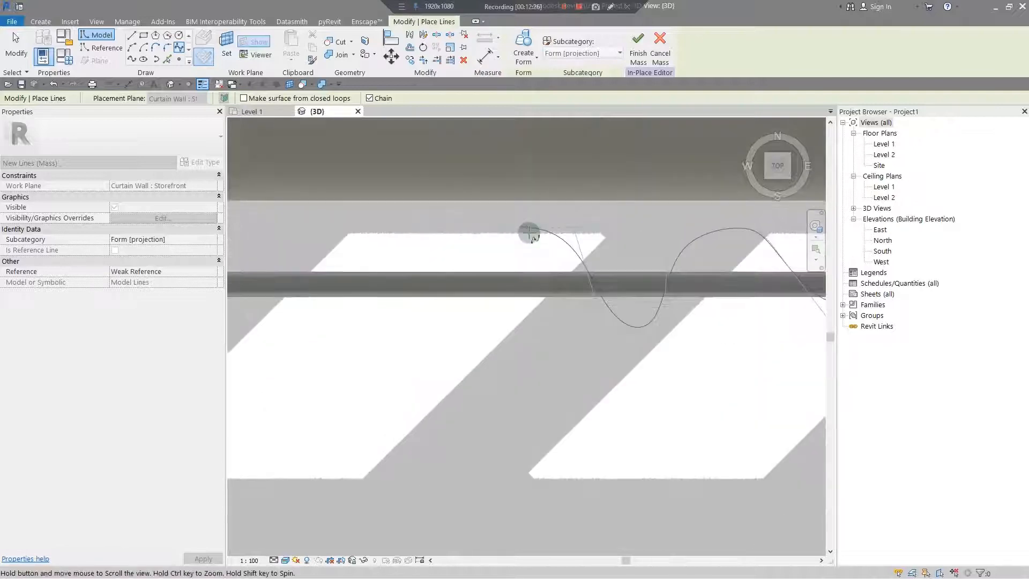
{"action": "left_click", "coordinate": [496, 327]}
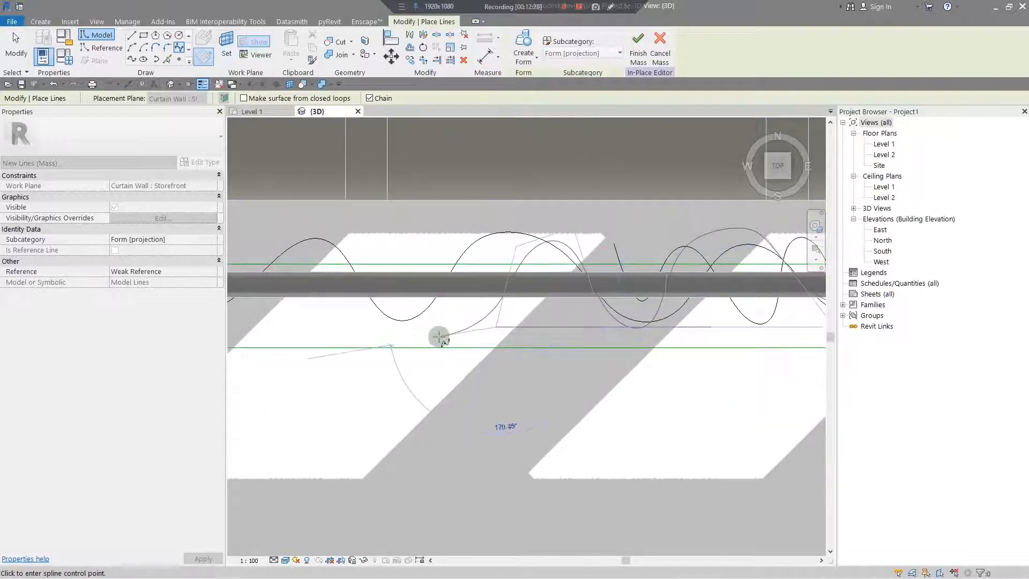
{"action": "left_click", "coordinate": [438, 336]}
{"action": "middle_click_drag", "start_coordinate": [526, 223], "coordinate": [544, 198]}
{"action": "left_click", "coordinate": [534, 199]}
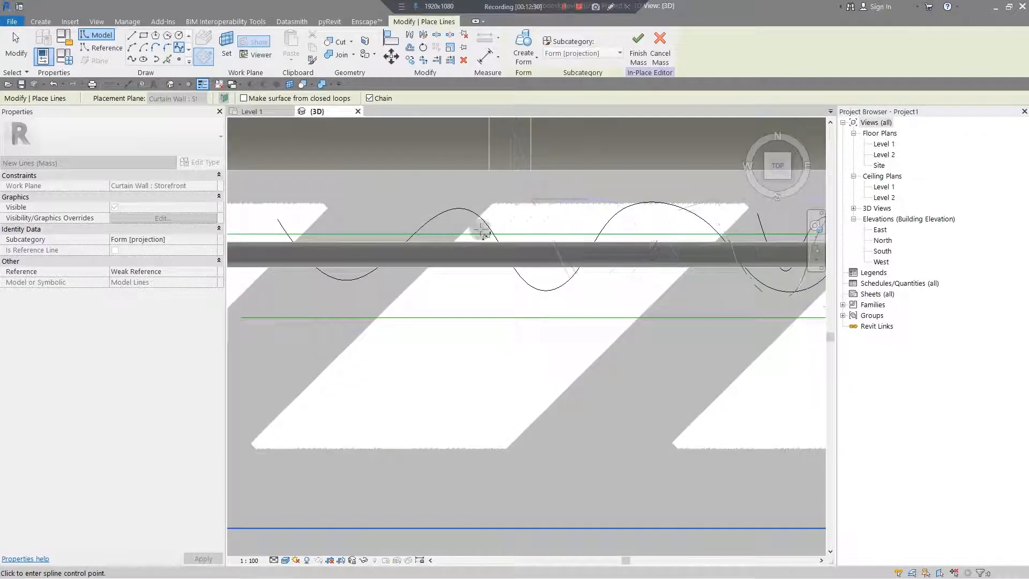
{"action": "left_click", "coordinate": [455, 228]}
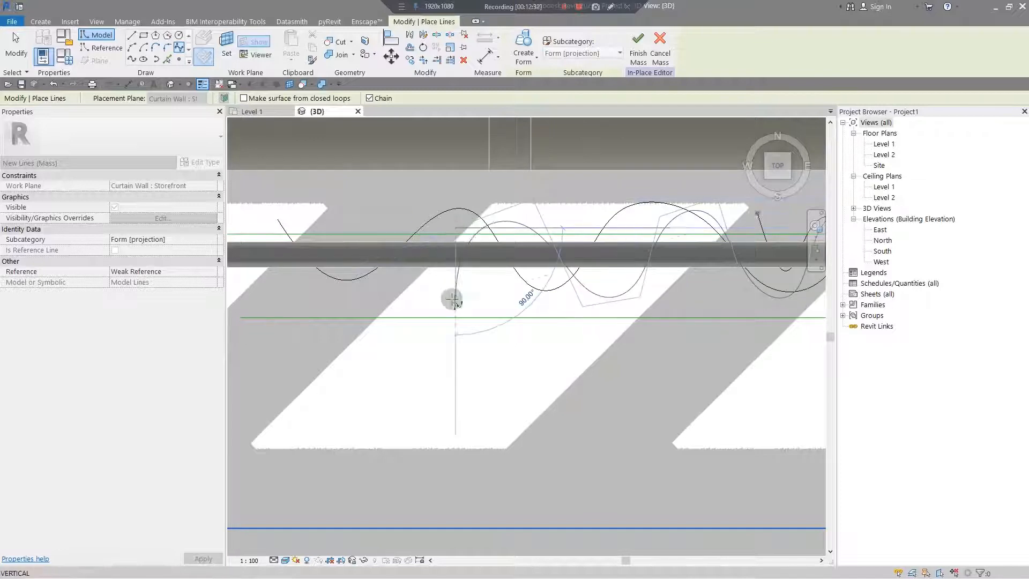
{"action": "left_click", "coordinate": [454, 300]}
{"action": "left_click", "coordinate": [388, 302]}
{"action": "left_click", "coordinate": [334, 215]}
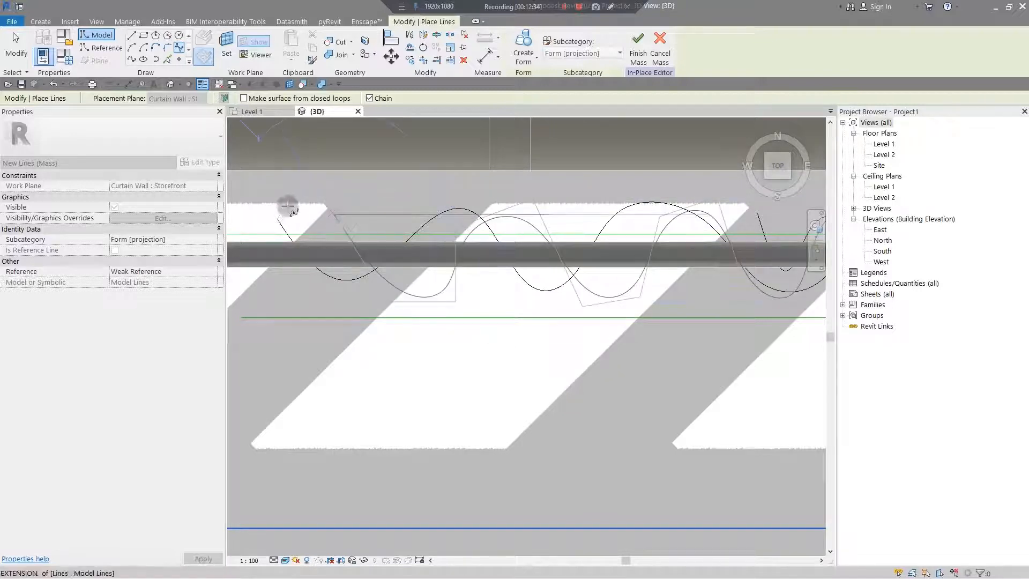
{"action": "left_click", "coordinate": [278, 230]}
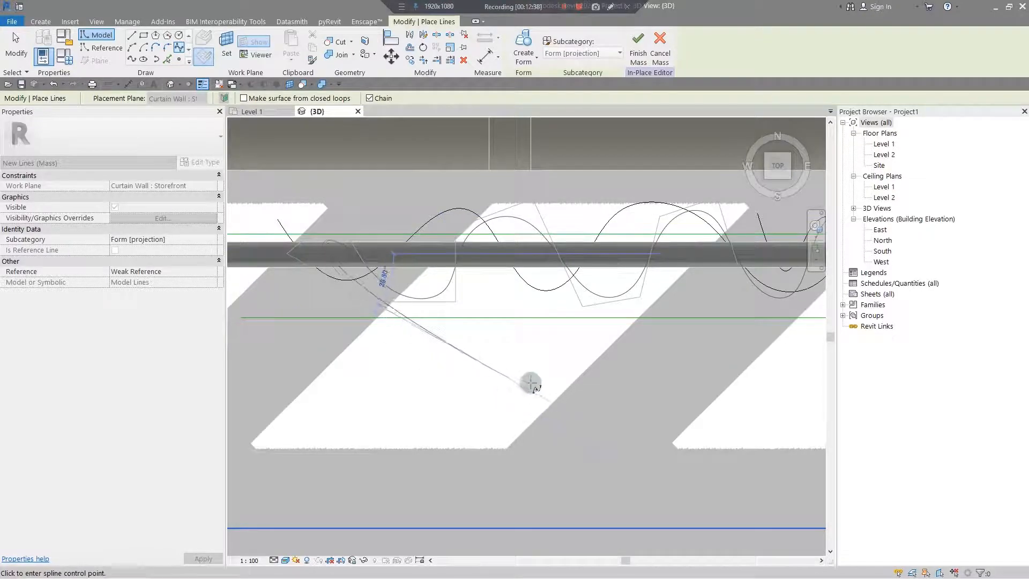
{"action": "key", "text": "Escape"}
{"action": "key", "text": "Escape"}
Create a form from the three wavy splines at the base, mid-height and top of the wall's end.
{"action": "scroll", "coordinate": [616, 421], "scroll_direction": "down", "scroll_amount": 3}
{"action": "middle_click_drag", "start_coordinate": [616, 420], "coordinate": [608, 457], "text": "shift"}
{"action": "scroll", "coordinate": [602, 427], "scroll_direction": "up", "scroll_amount": 3}
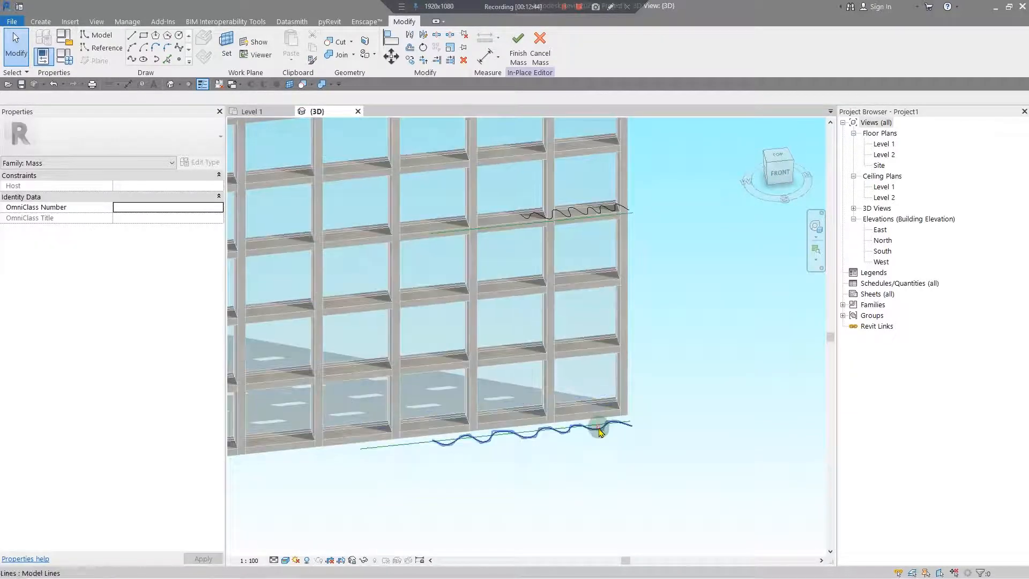
{"action": "left_click", "coordinate": [598, 428]}
{"action": "middle_click_drag", "start_coordinate": [670, 339], "coordinate": [665, 453]}
{"action": "scroll", "coordinate": [554, 331], "scroll_direction": "up", "scroll_amount": 3}
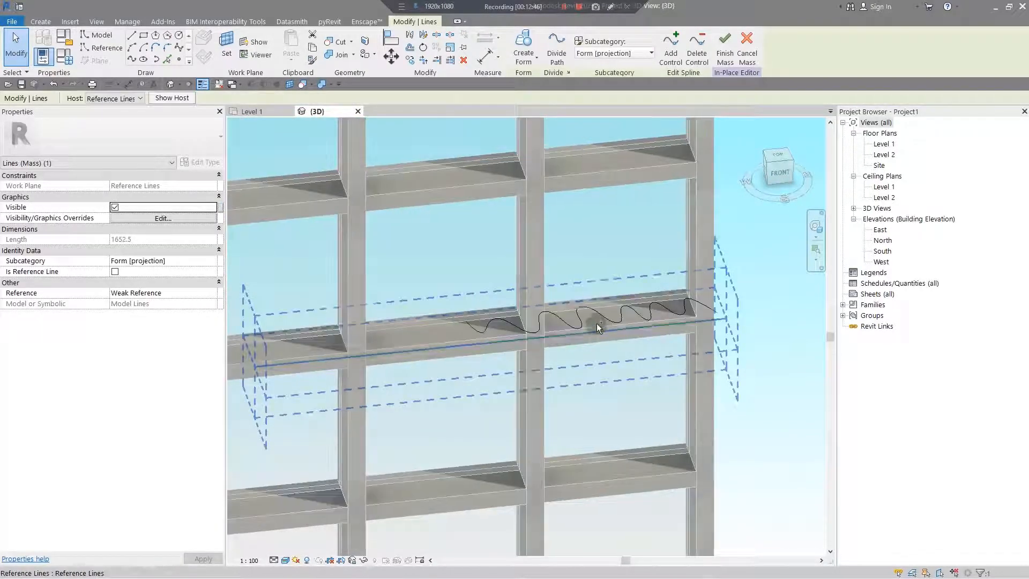
{"action": "left_click", "coordinate": [583, 320], "text": "ctrl"}
{"action": "scroll", "coordinate": [576, 335], "scroll_direction": "down", "scroll_amount": 4}
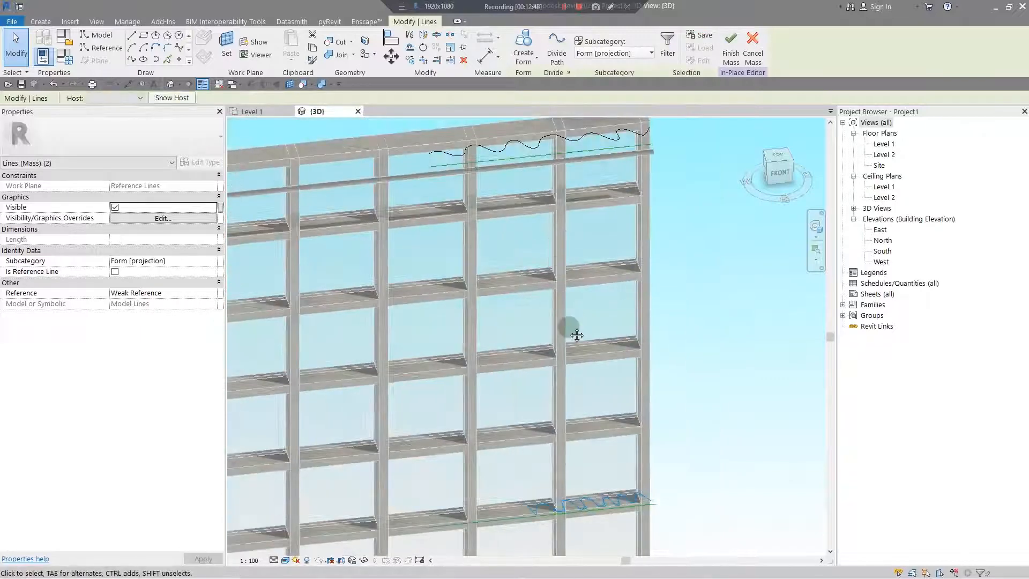
{"action": "middle_click_drag", "start_coordinate": [577, 335], "coordinate": [591, 445]}
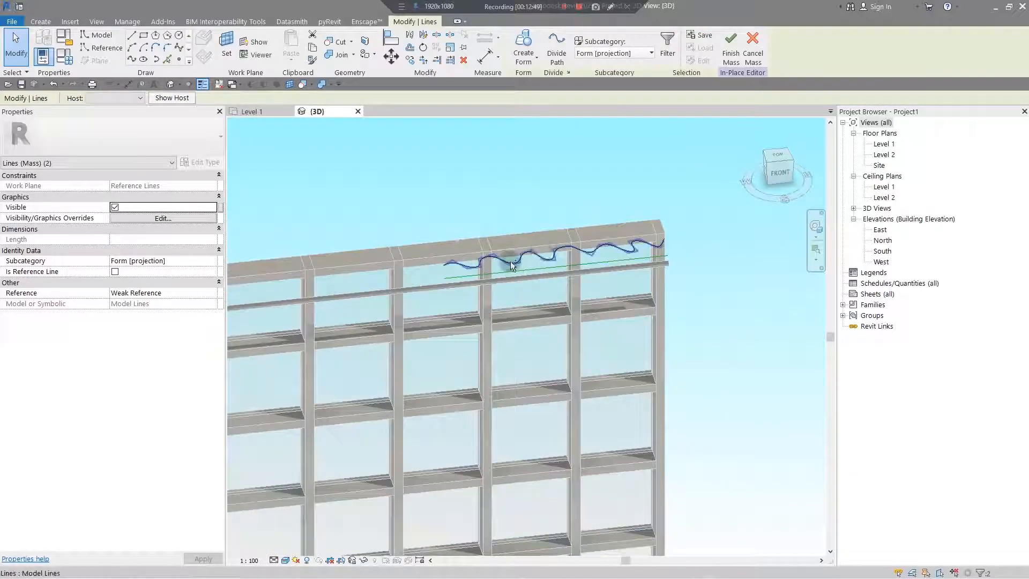
{"action": "left_click", "coordinate": [540, 250], "text": "ctrl"}
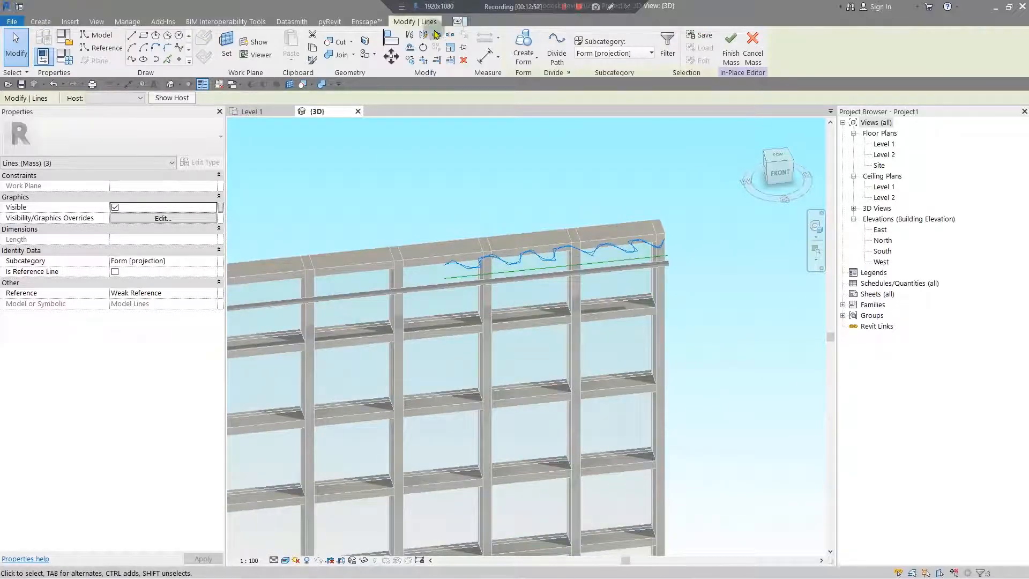
{"action": "left_click", "coordinate": [538, 52]}
{"action": "left_click", "coordinate": [796, 380]}
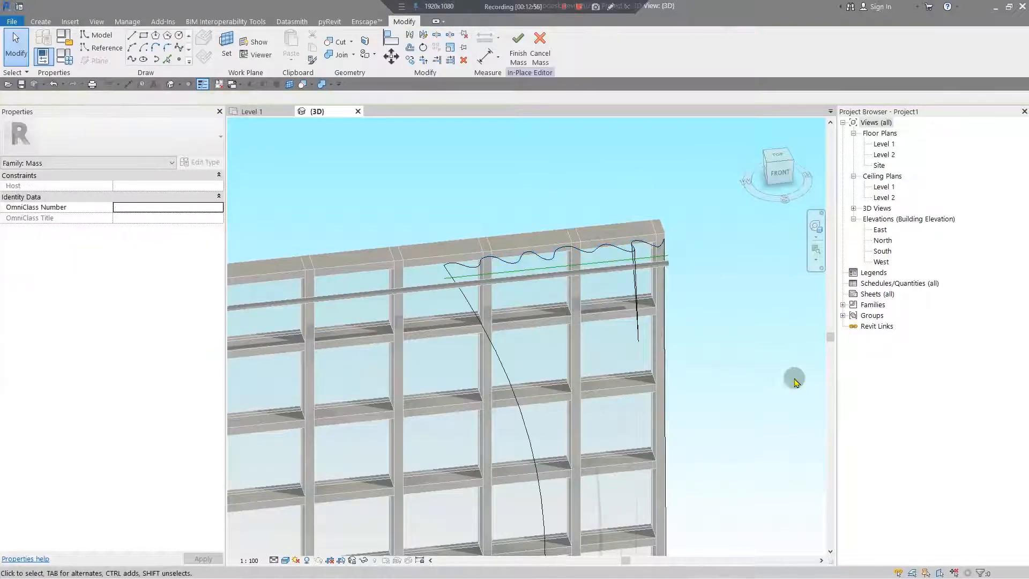
Switch the 3D view to the Realistic visual style with the whole second curtain in view.
{"action": "scroll", "coordinate": [797, 415], "scroll_direction": "down", "scroll_amount": 3}
{"action": "middle_click_drag", "start_coordinate": [678, 348], "coordinate": [472, 161]}
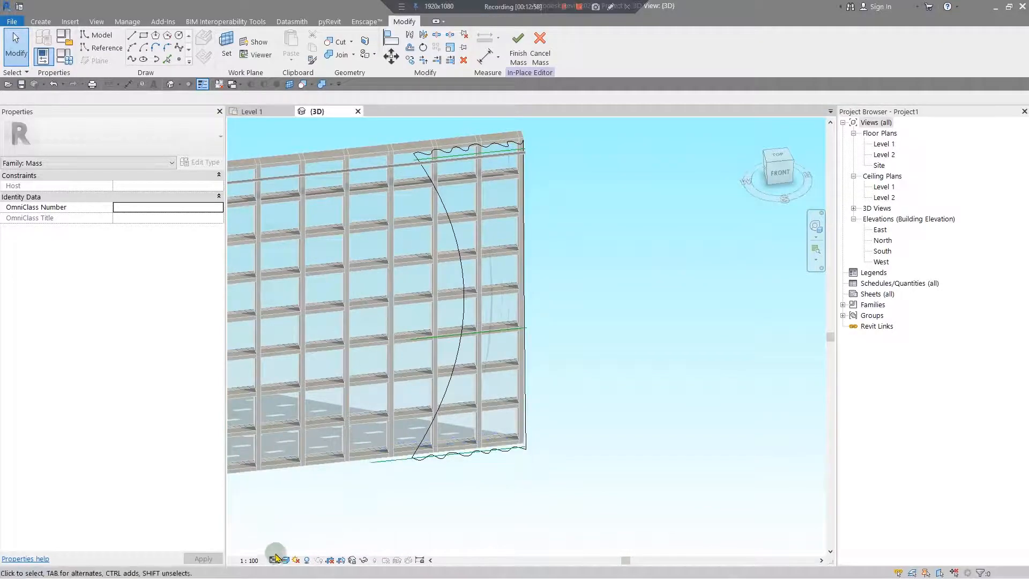
{"action": "left_click", "coordinate": [295, 560]}
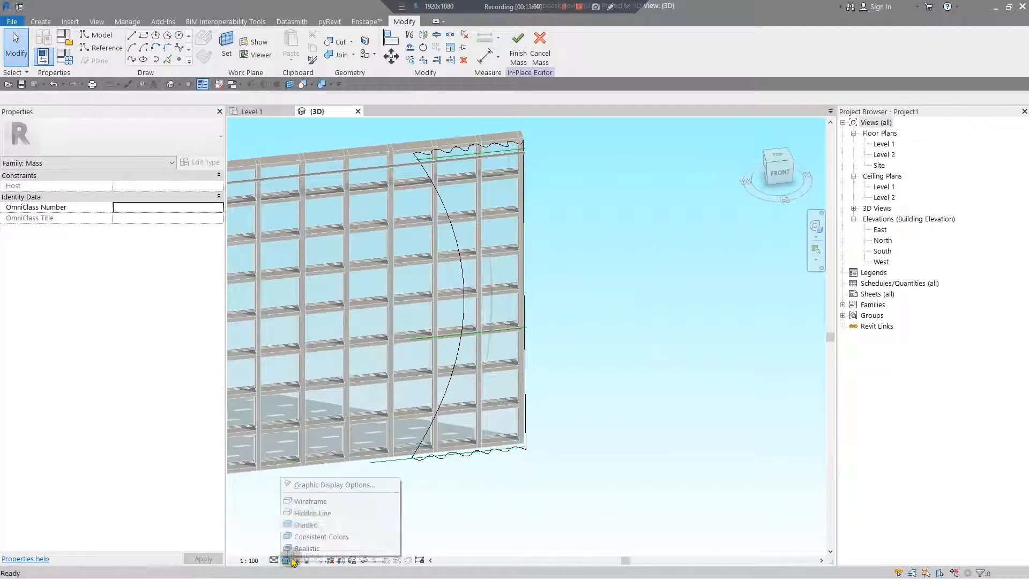
{"action": "left_click", "coordinate": [300, 524]}
Examine the second curtain's folds closely at the curtain rod and along its height.
{"action": "scroll", "coordinate": [514, 182], "scroll_direction": "up", "scroll_amount": 5}
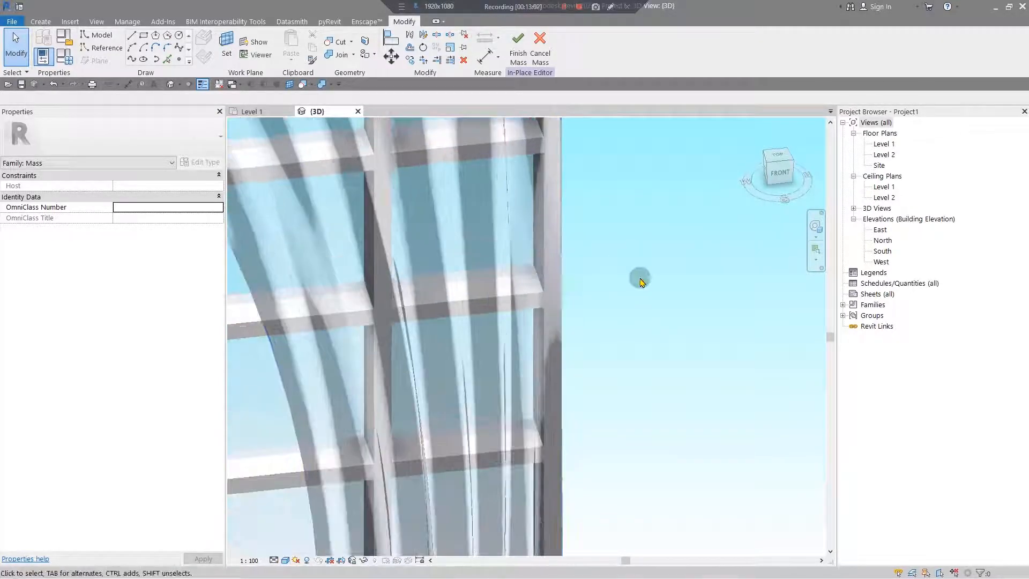
{"action": "scroll", "coordinate": [659, 296], "scroll_direction": "down", "scroll_amount": 5}
{"action": "middle_click_drag", "start_coordinate": [644, 277], "coordinate": [554, 294]}
{"action": "scroll", "coordinate": [487, 231], "scroll_direction": "up", "scroll_amount": 8}
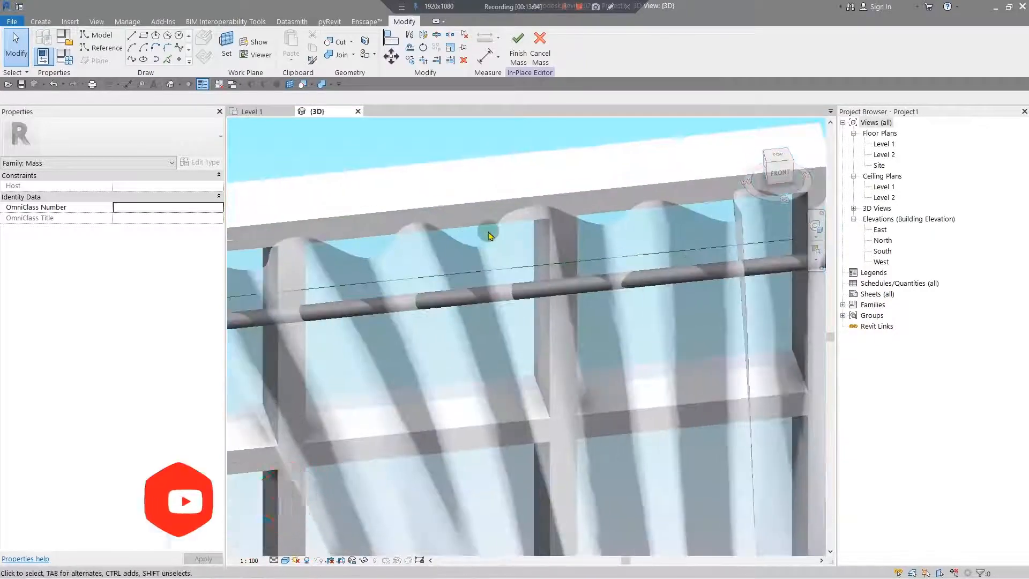
{"action": "scroll", "coordinate": [488, 232], "scroll_direction": "down", "scroll_amount": 7}
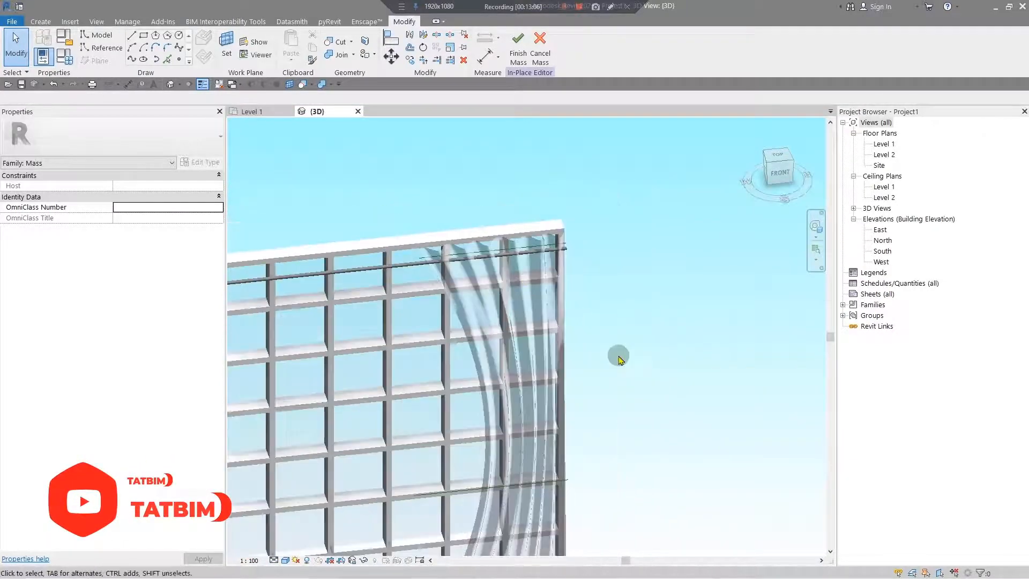
{"action": "middle_click_drag", "start_coordinate": [638, 377], "coordinate": [636, 285]}
{"action": "scroll", "coordinate": [611, 338], "scroll_direction": "down", "scroll_amount": 2}
{"action": "middle_click_drag", "start_coordinate": [609, 421], "coordinate": [575, 358]}
{"action": "scroll", "coordinate": [501, 211], "scroll_direction": "up", "scroll_amount": 3}
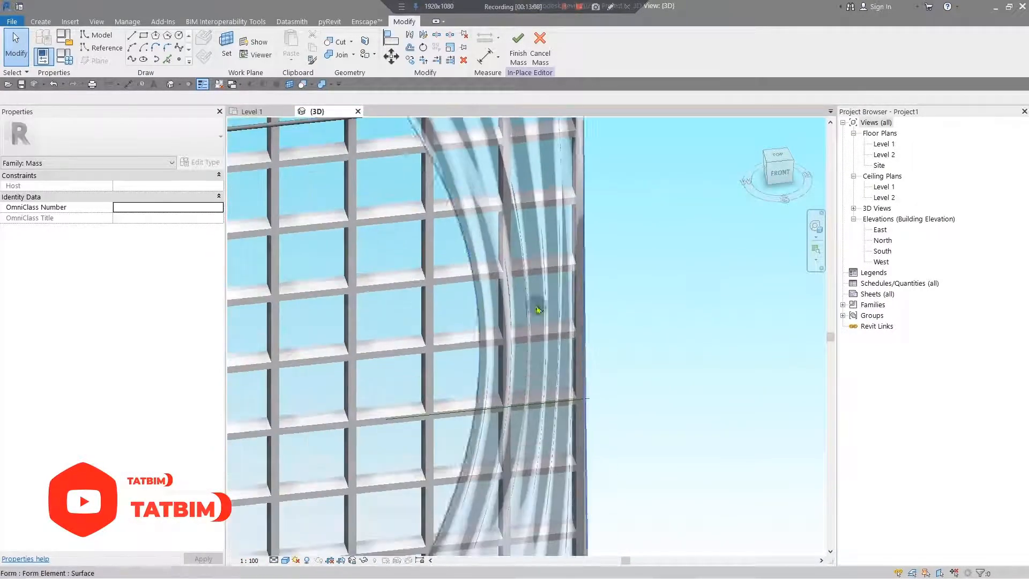
Assign the Default New Material to the second curtain's form.
{"action": "left_click", "coordinate": [522, 232]}
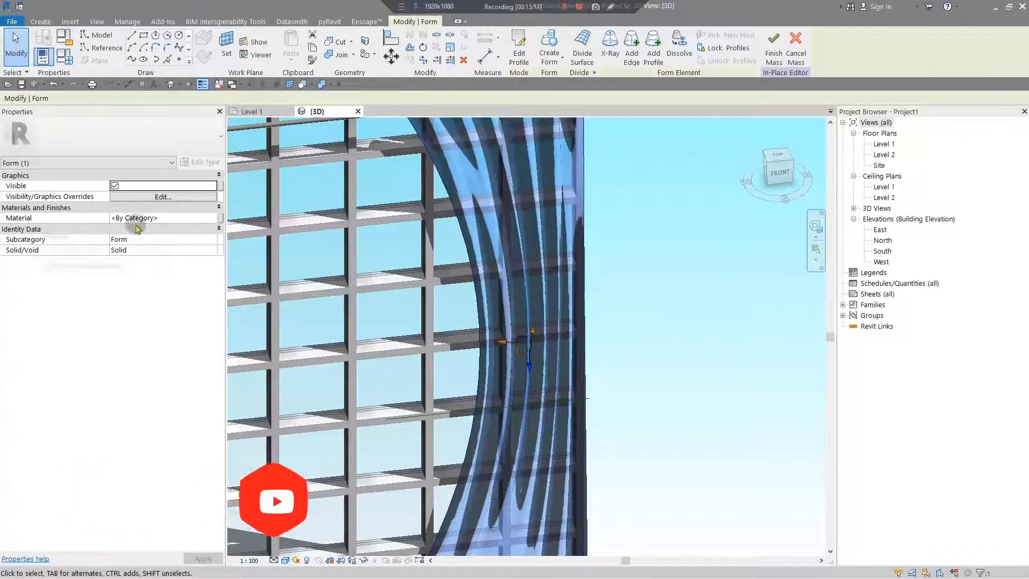
{"action": "left_click", "coordinate": [212, 218]}
{"action": "left_click", "coordinate": [213, 218]}
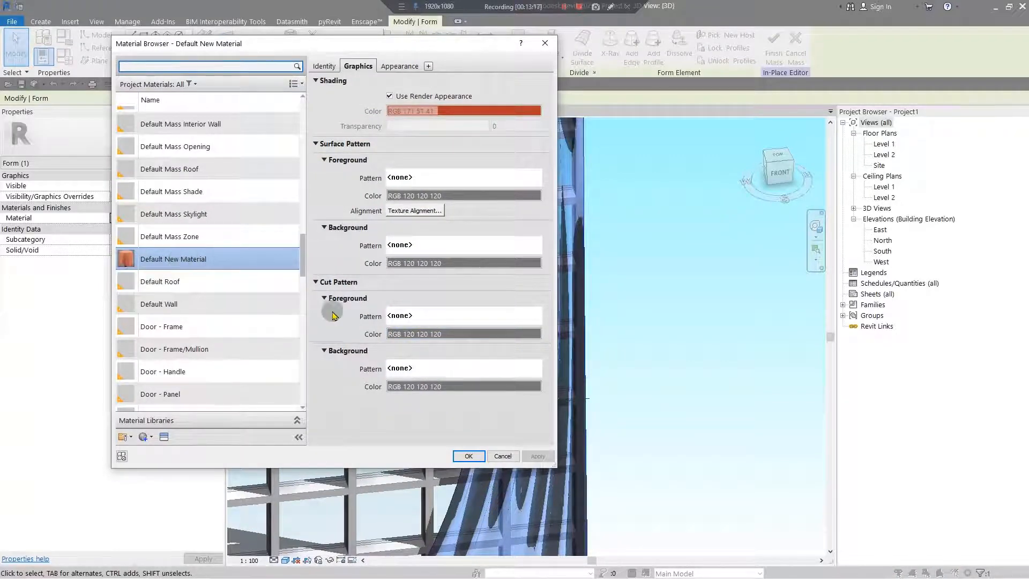
{"action": "left_click", "coordinate": [468, 456]}
{"action": "left_click", "coordinate": [696, 404]}
Examine both curtains on the wall, including the second curtain's upper folds around the rod.
{"action": "scroll", "coordinate": [708, 423], "scroll_direction": "down", "scroll_amount": 3}
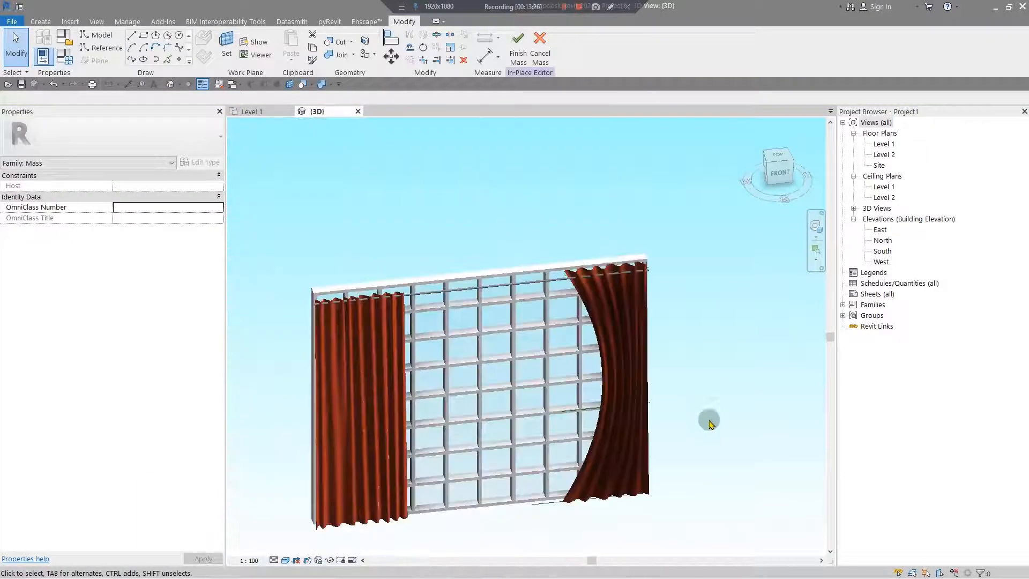
{"action": "scroll", "coordinate": [619, 322], "scroll_direction": "up", "scroll_amount": 4}
{"action": "scroll", "coordinate": [495, 209], "scroll_direction": "up", "scroll_amount": 2}
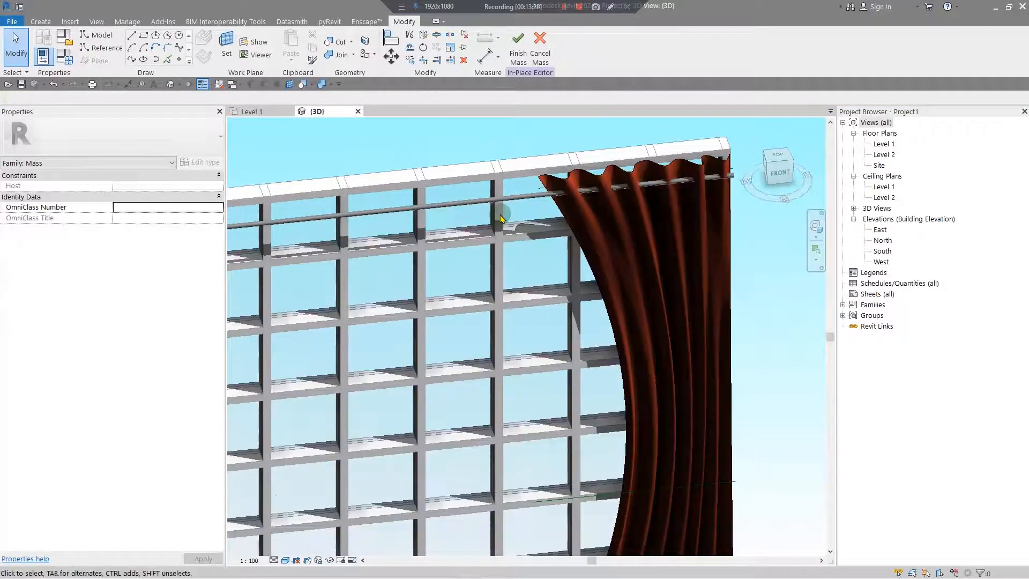
{"action": "scroll", "coordinate": [501, 217], "scroll_direction": "down", "scroll_amount": 5}
{"action": "scroll", "coordinate": [419, 236], "scroll_direction": "up", "scroll_amount": 1}
{"action": "middle_click_drag", "start_coordinate": [654, 257], "coordinate": [547, 256]}
{"action": "middle_click_drag", "start_coordinate": [496, 443], "coordinate": [552, 444]}
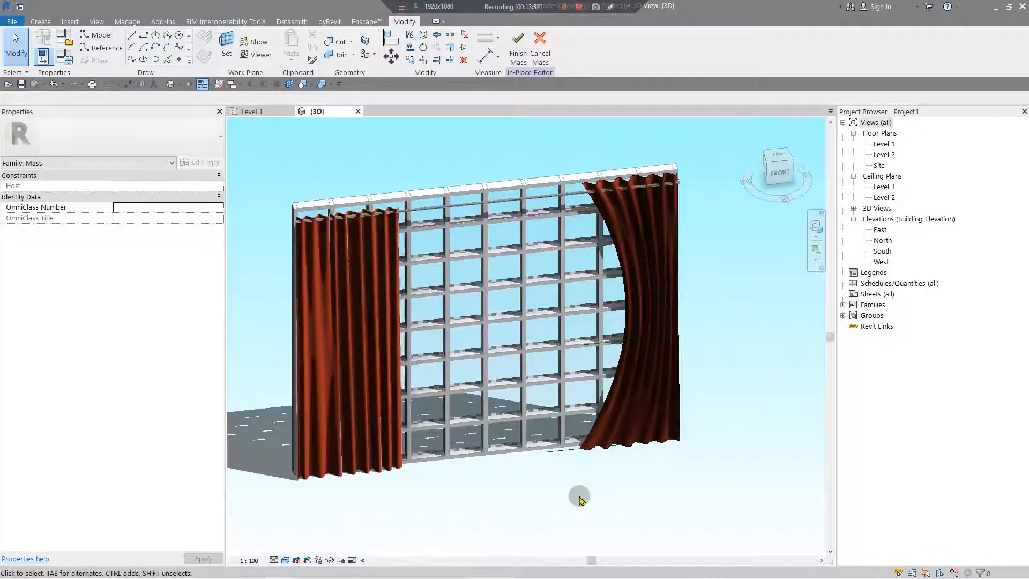